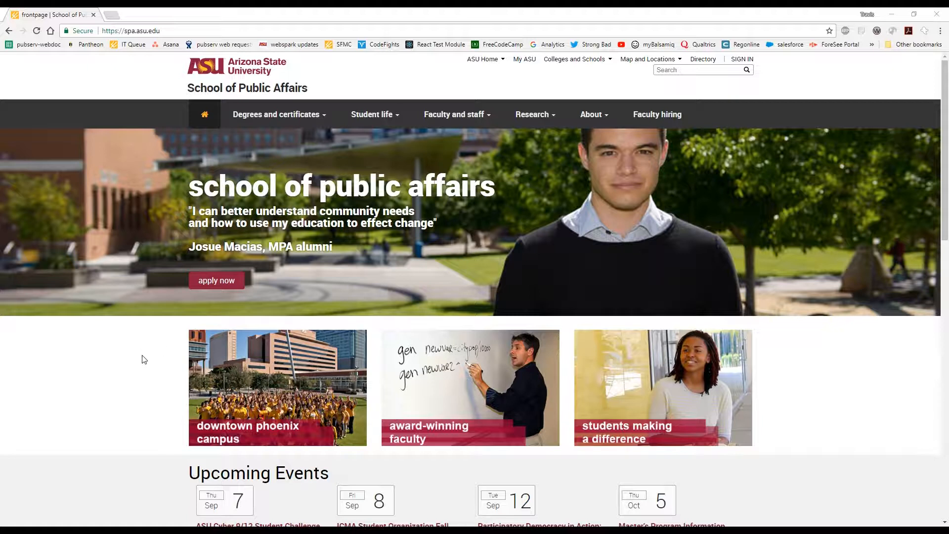
# Open the School of Public Affairs site's login page at spa.asu.edu/user.
pyautogui.click(142, 355)
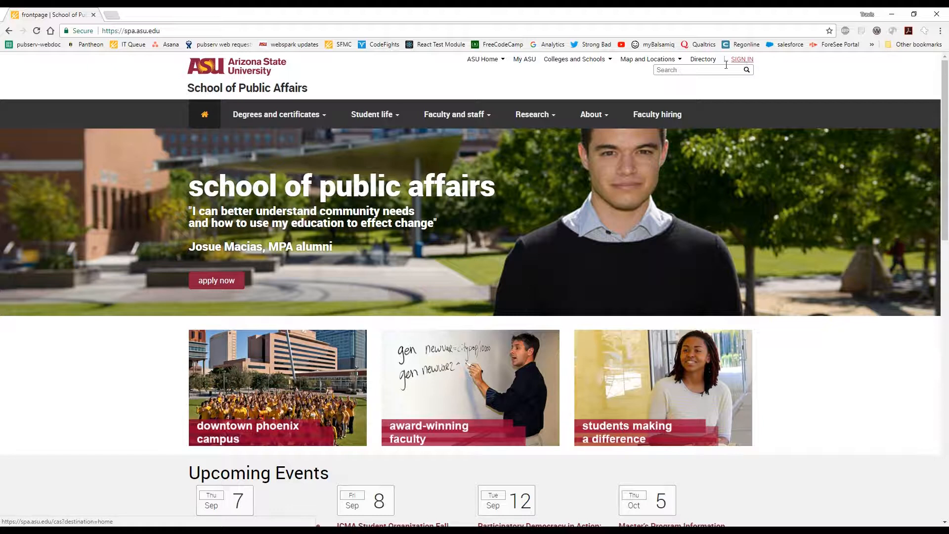
pyautogui.click(173, 31)
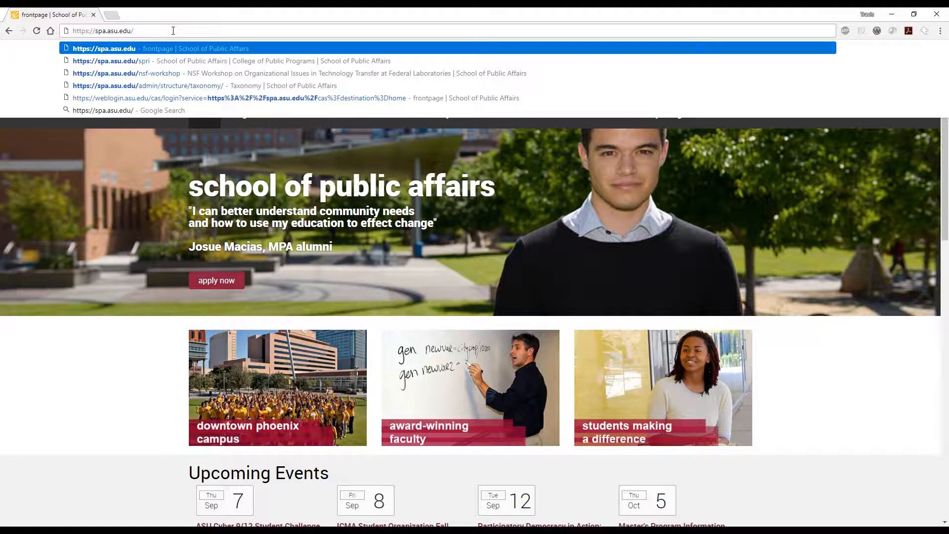
pyautogui.write('user')
pyautogui.press('Return')
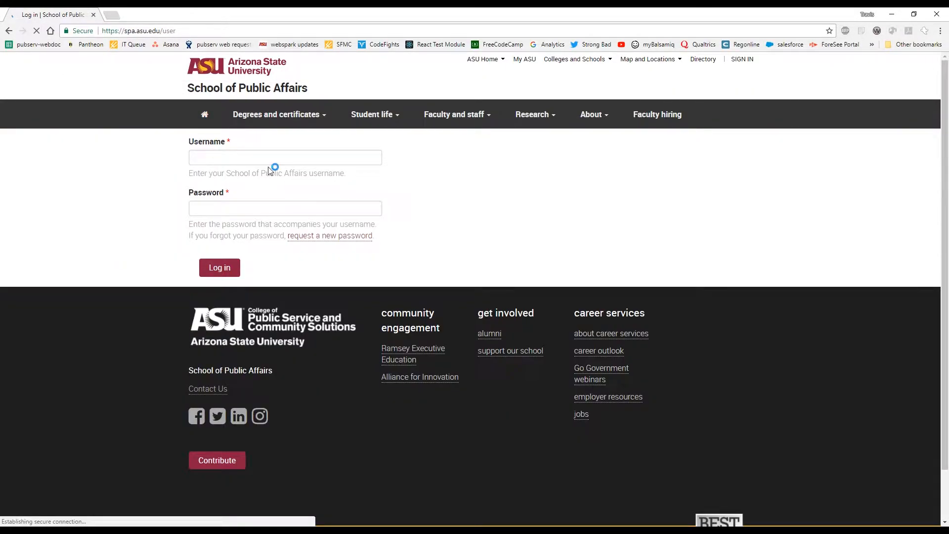
# Log in to the site with the account username and password.
pyautogui.click(276, 158)
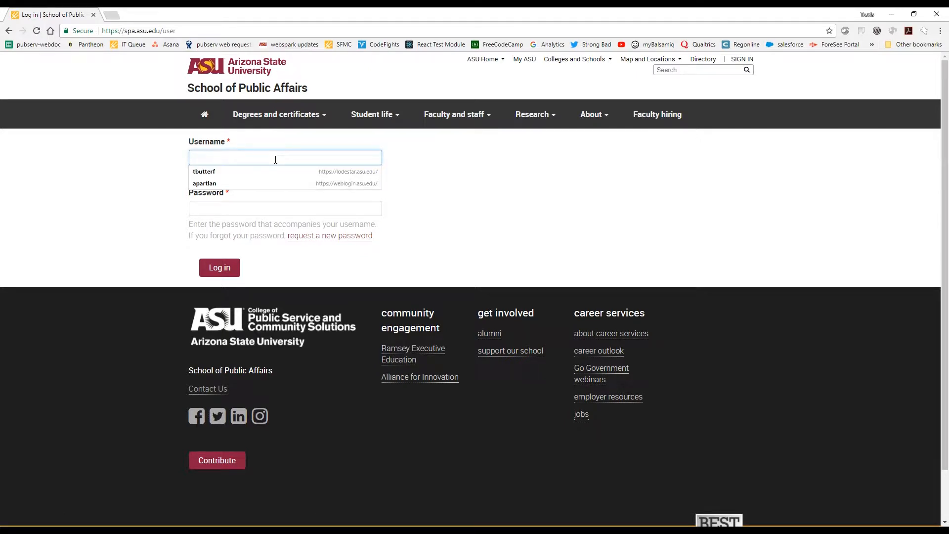
pyautogui.write('n')
pyautogui.press('Down')
pyautogui.press('Down')
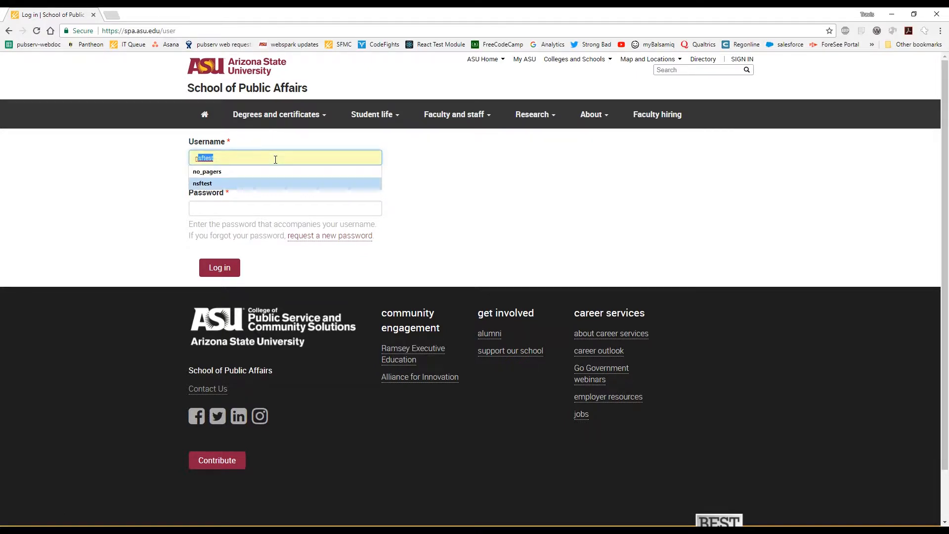
pyautogui.press('Tab')
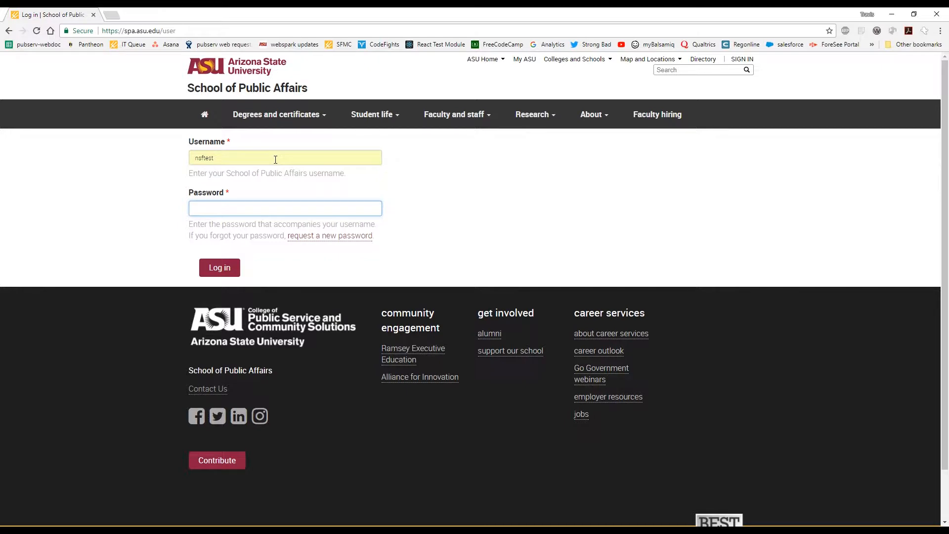
pyautogui.write('************')
pyautogui.press('Return')
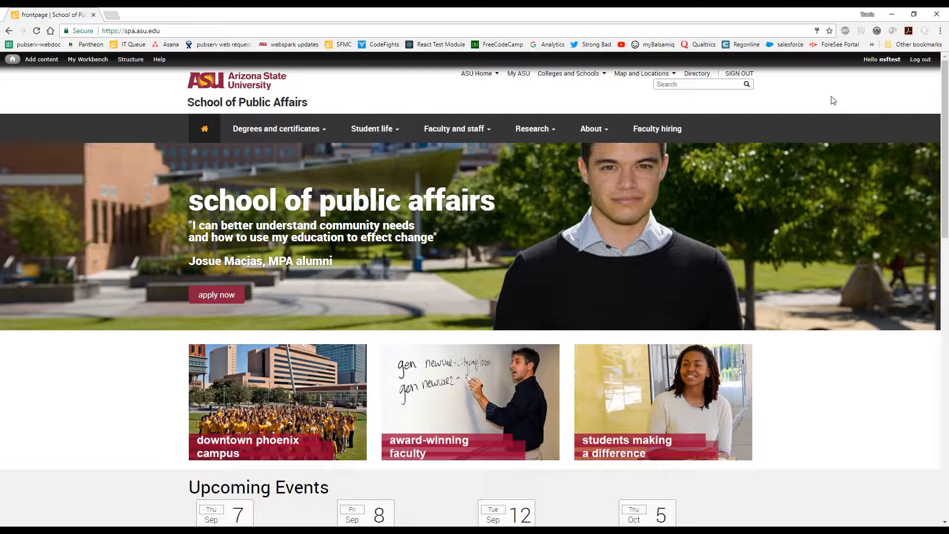
# Go to the workshop landing page at spa.asu.edu/nsf-workshop and look over its content.
pyautogui.doubleClick(173, 32)
pyautogui.click(174, 32)
pyautogui.write('/')
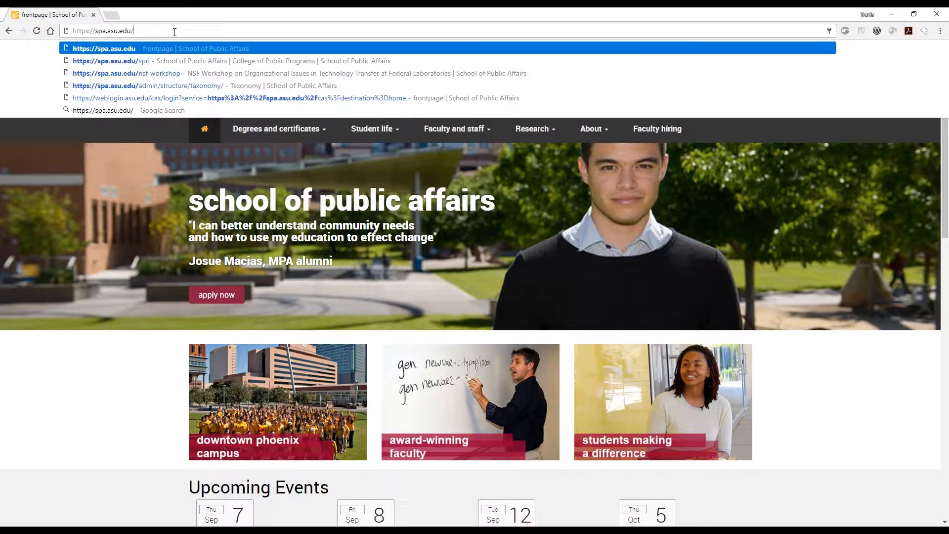
pyautogui.write('n')
pyautogui.press('Right')
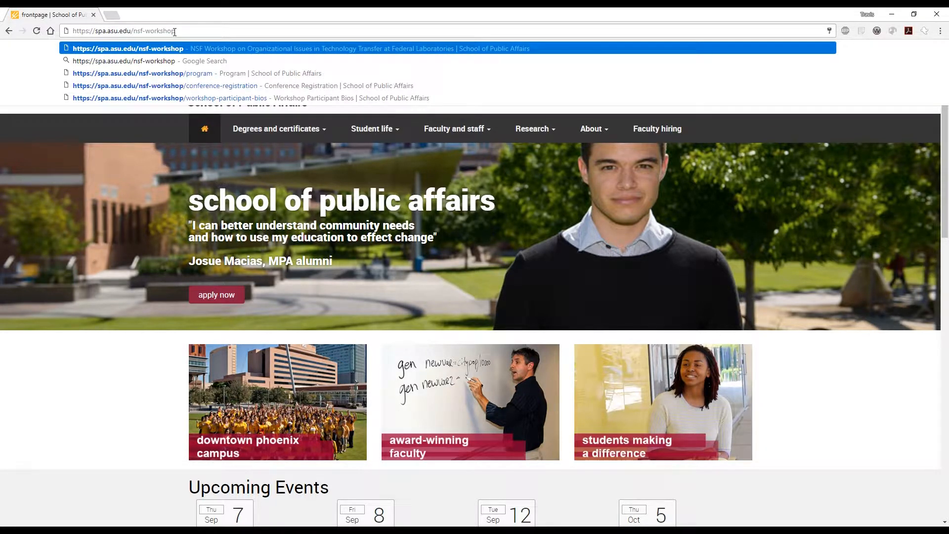
pyautogui.press('Return')
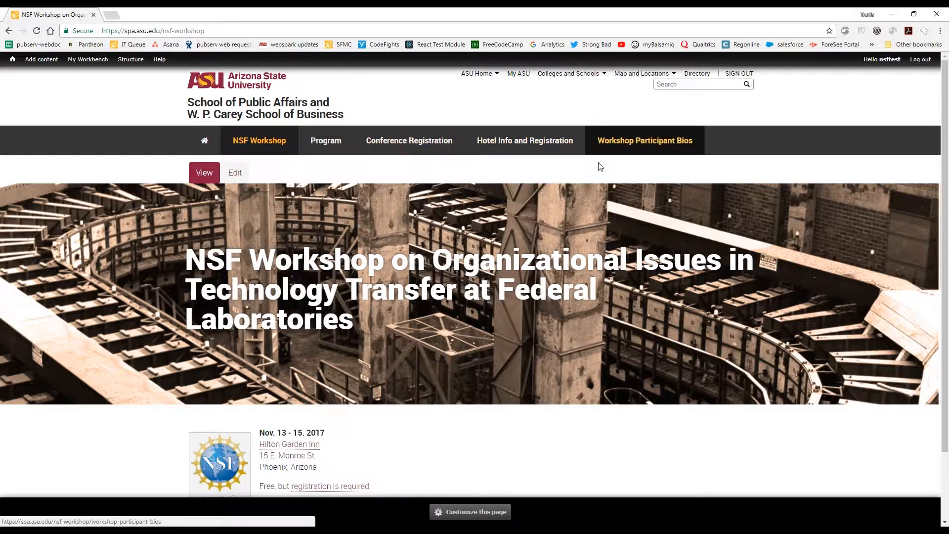
pyautogui.scroll(-2, 443, 342)
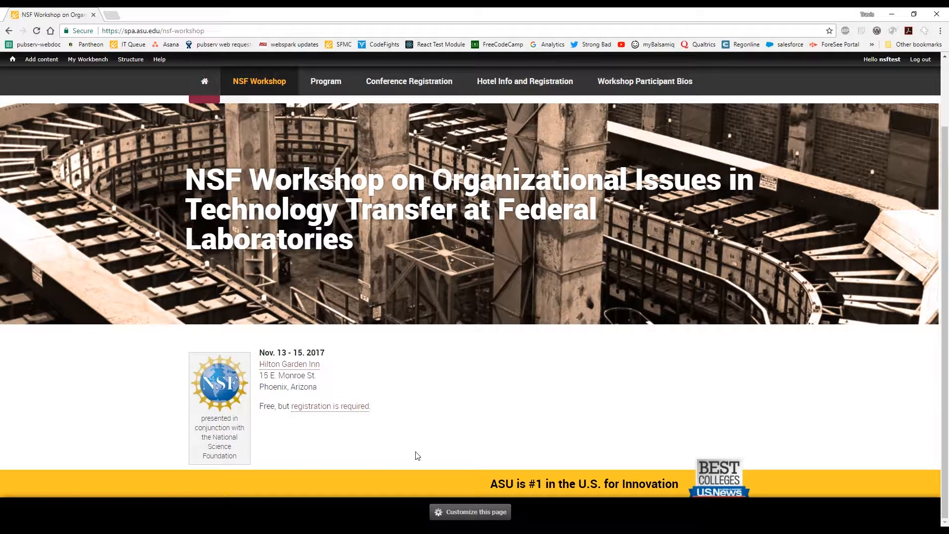
pyautogui.scroll(2, 406, 459)
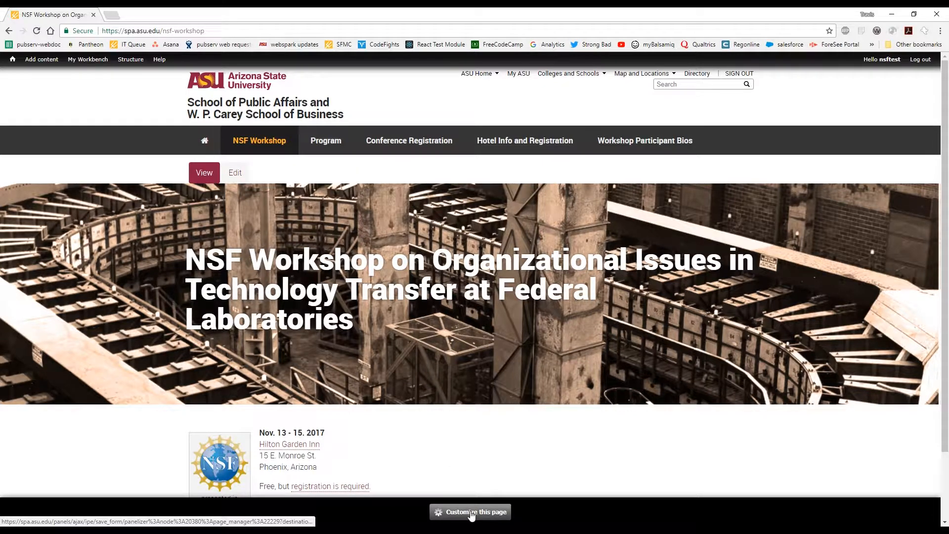
# Open My Workbench and review the recent content list to see which NSF Workshop pages can be edited.
pyautogui.moveTo(26, 63)
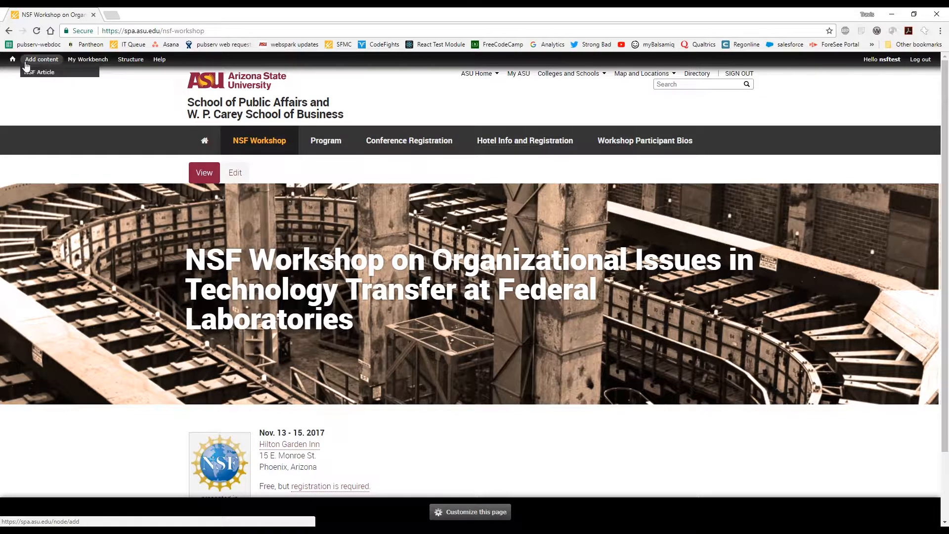
pyautogui.moveTo(111, 66)
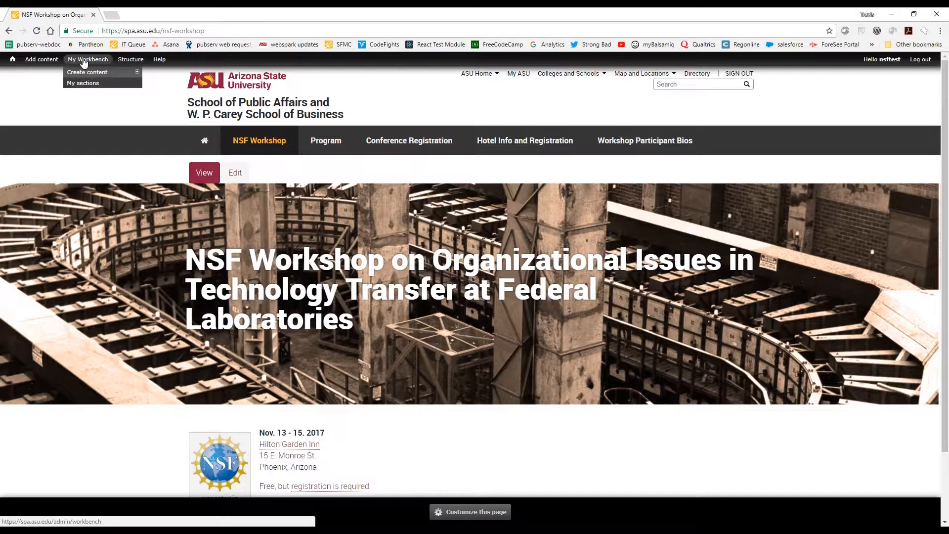
pyautogui.moveTo(85, 75)
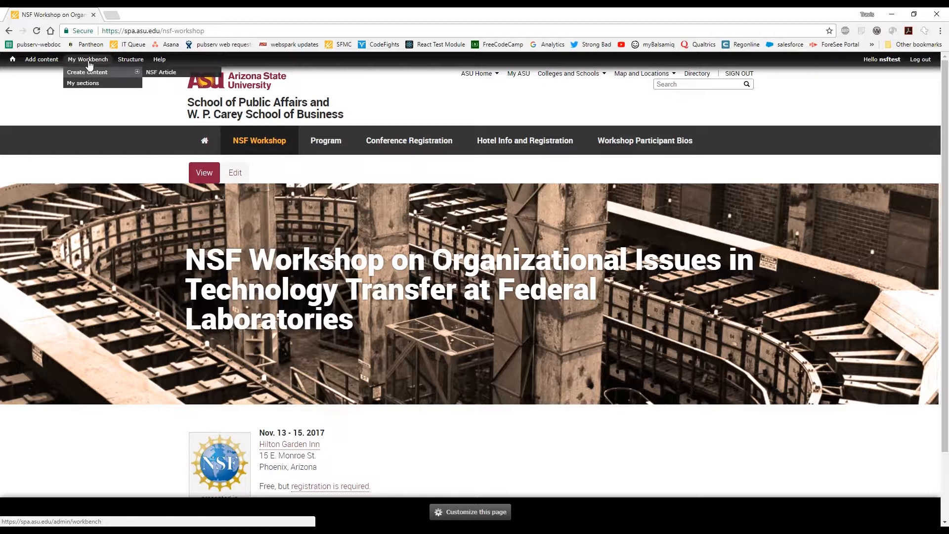
pyautogui.click(91, 65)
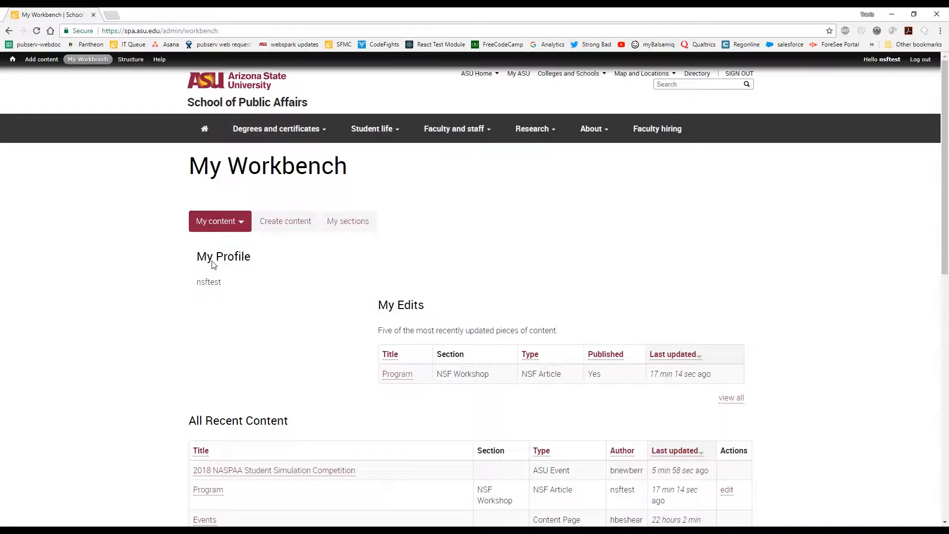
pyautogui.scroll(-2, 170, 406)
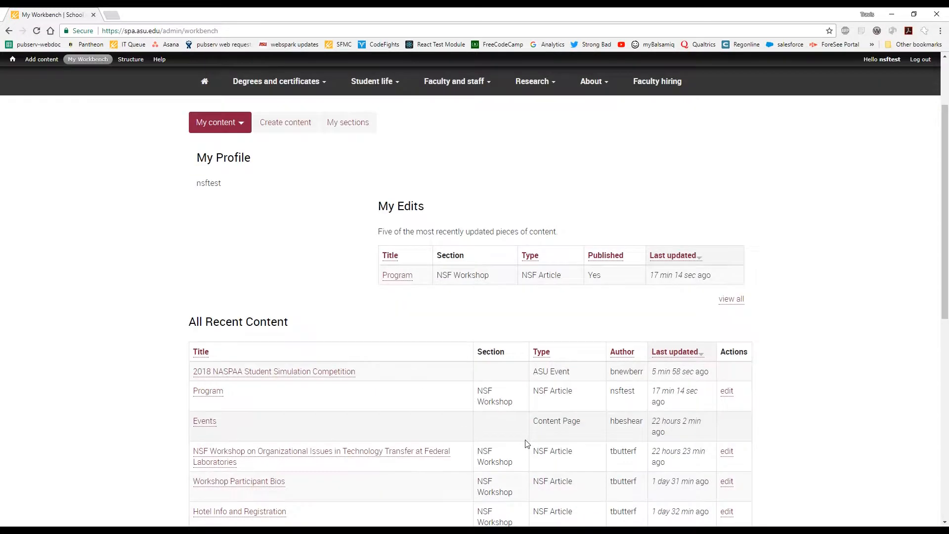
pyautogui.scroll(-1, 146, 377)
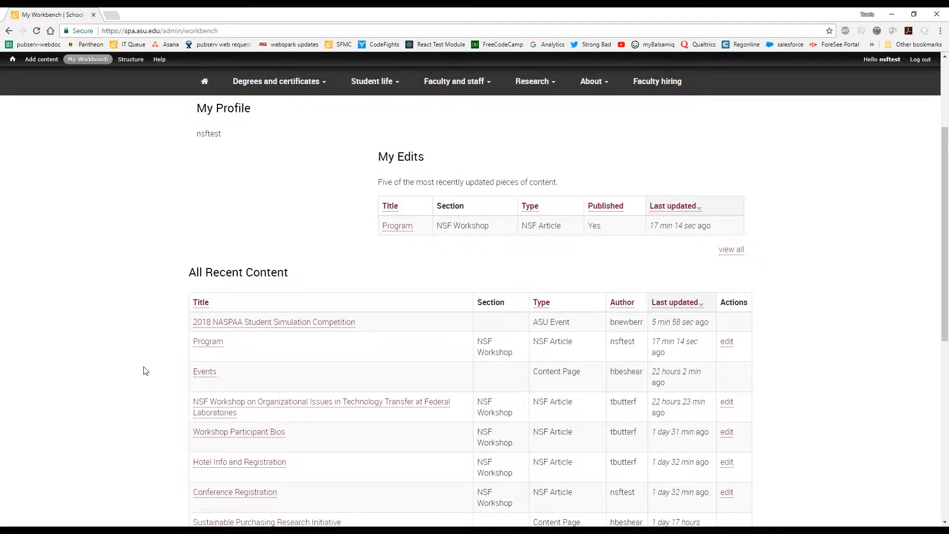
pyautogui.scroll(-2, 145, 371)
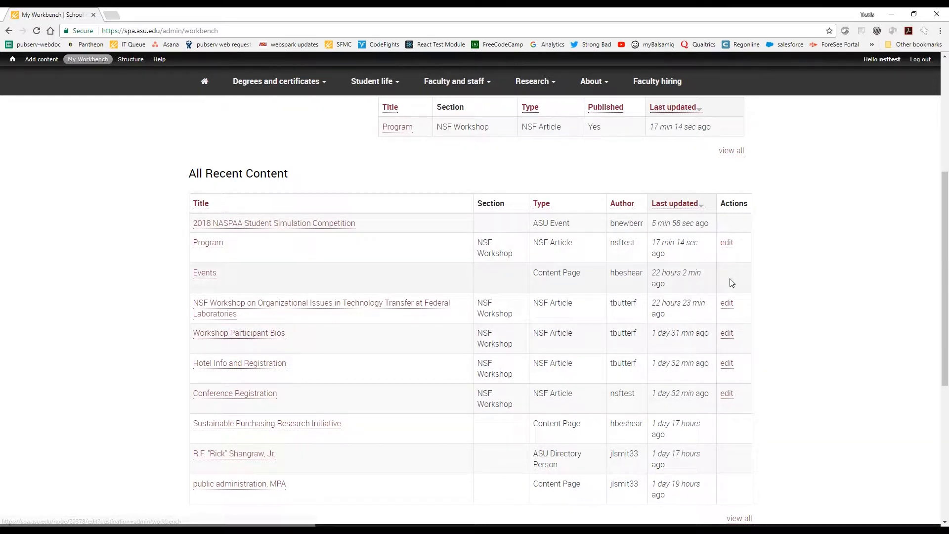
pyautogui.scroll(-4, 731, 284)
pyautogui.scroll(3, 732, 289)
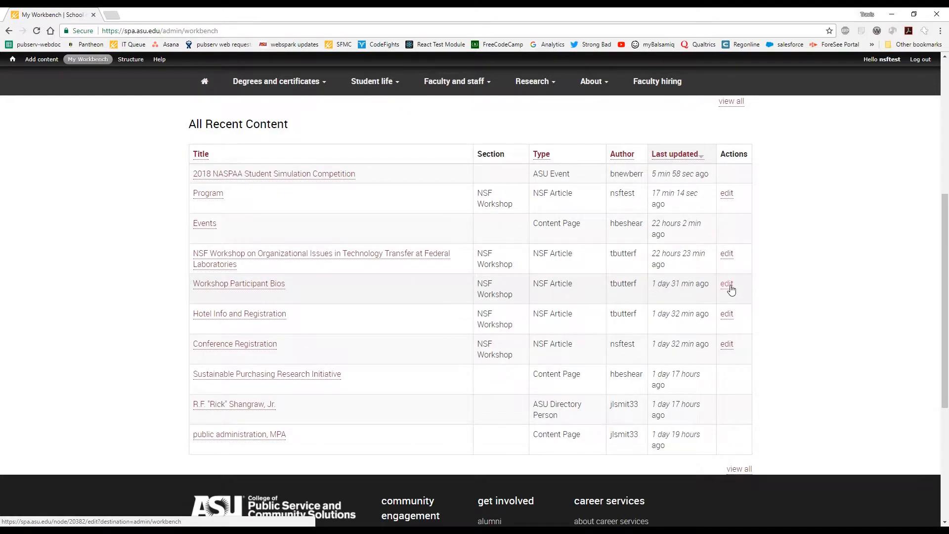
pyautogui.scroll(2, 732, 289)
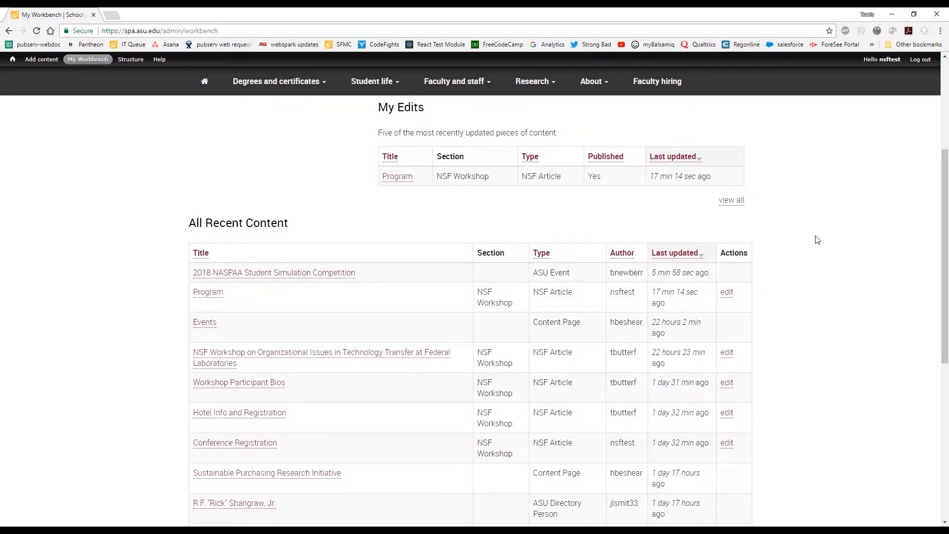
pyautogui.scroll(4, 794, 312)
pyautogui.scroll(2, 797, 311)
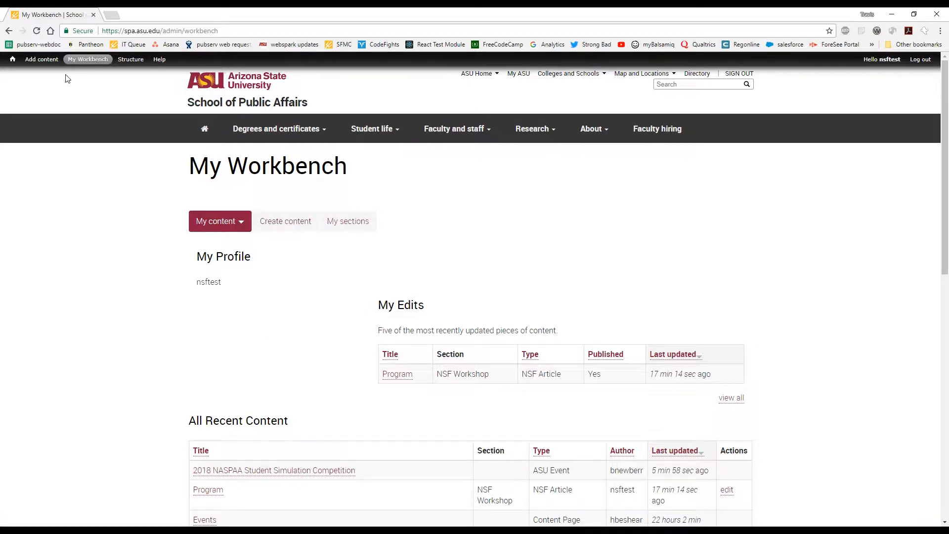
# Return to the NSF Workshop landing page, inspect its edit form, and go back to the published view.
pyautogui.moveTo(88, 59)
pyautogui.click(9, 31)
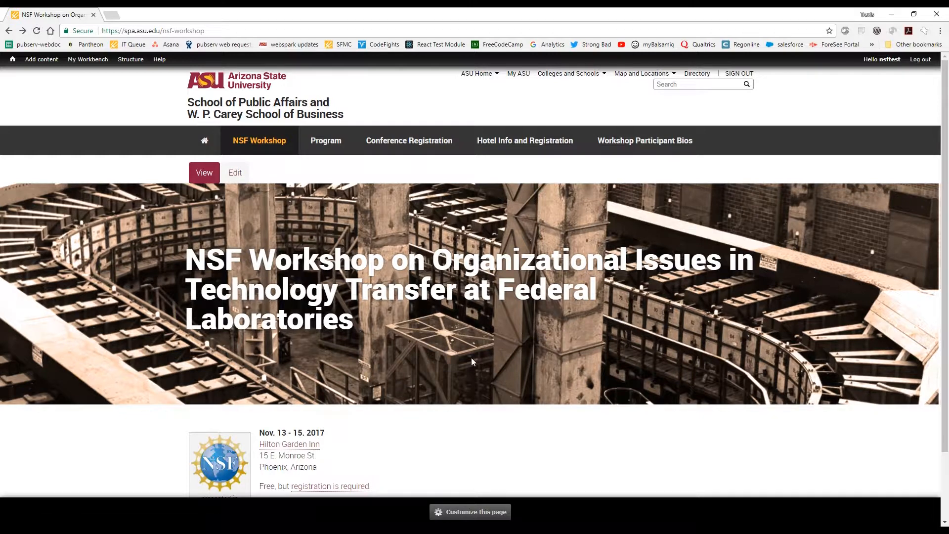
pyautogui.click(235, 174)
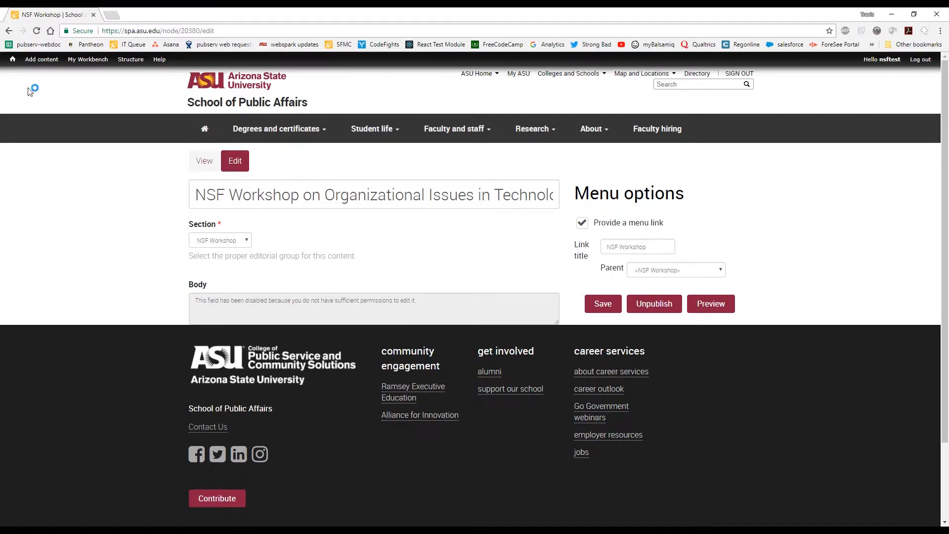
pyautogui.click(8, 31)
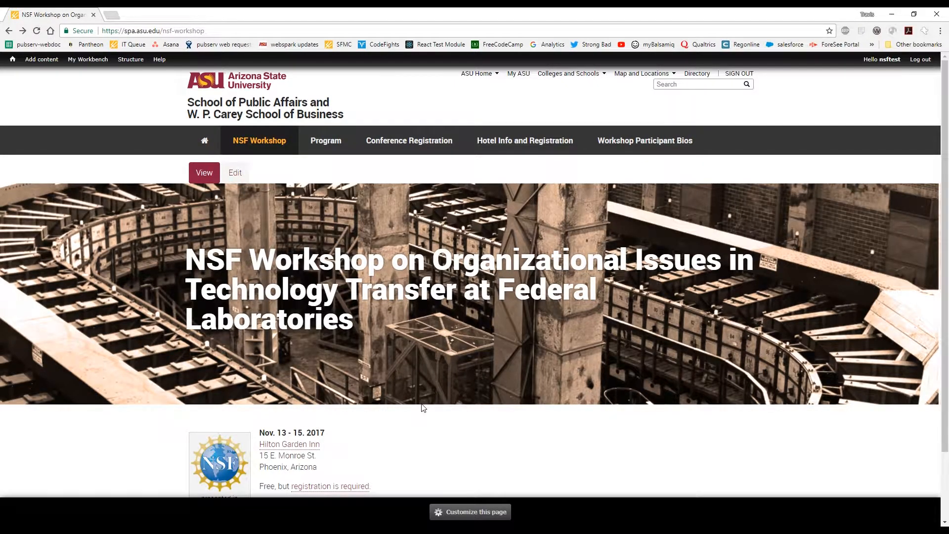
pyautogui.scroll(-1, 420, 412)
pyautogui.scroll(1, 413, 420)
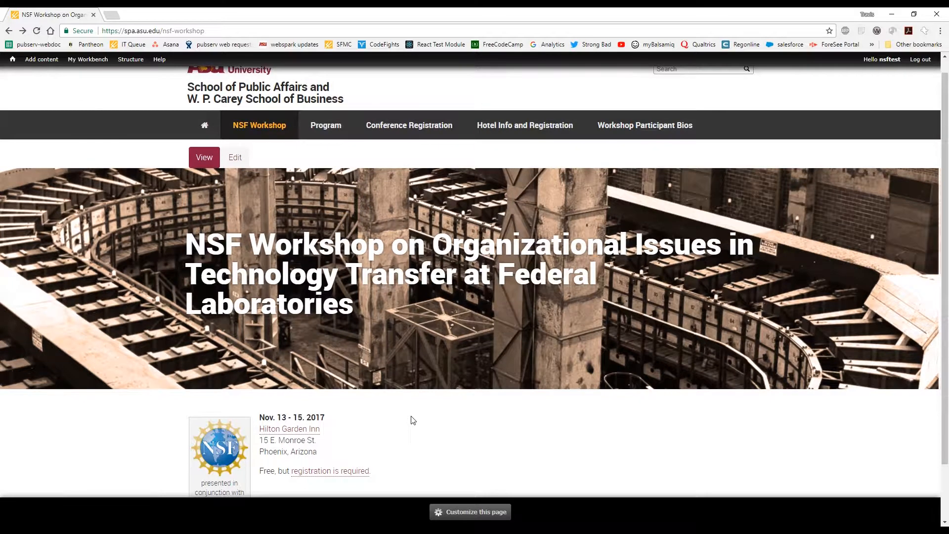
pyautogui.scroll(1, 314, 325)
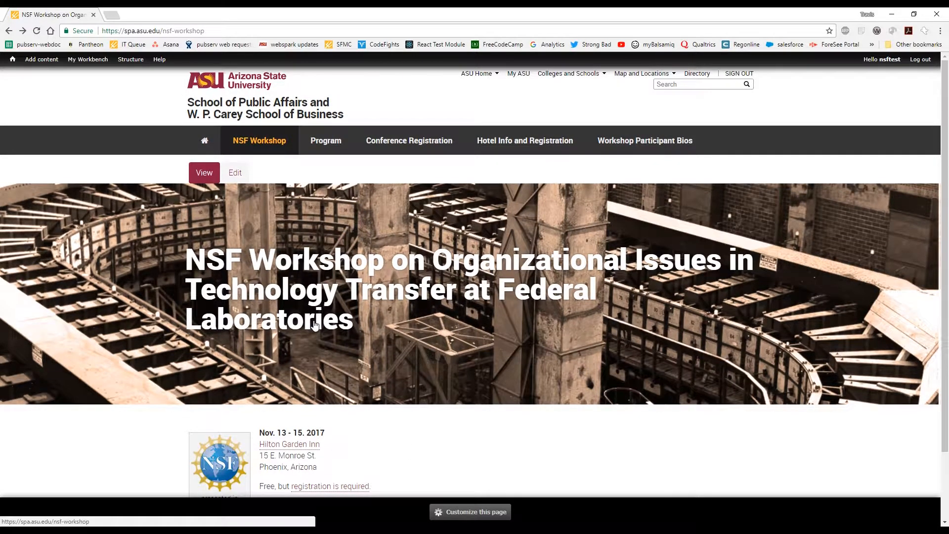
# Open the Program page's edit form, examine the subheader and captioned image in its body, and return to the page without saving.
pyautogui.click(324, 142)
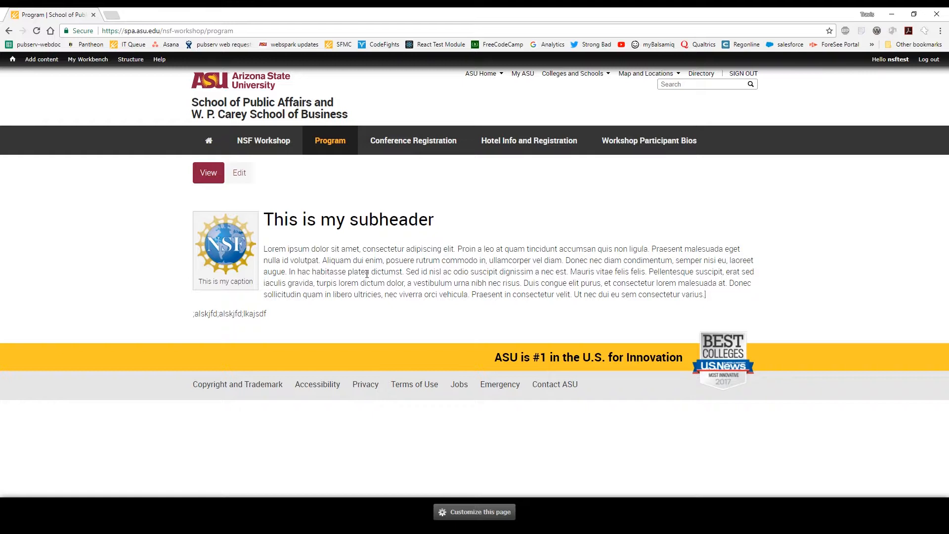
pyautogui.click(243, 177)
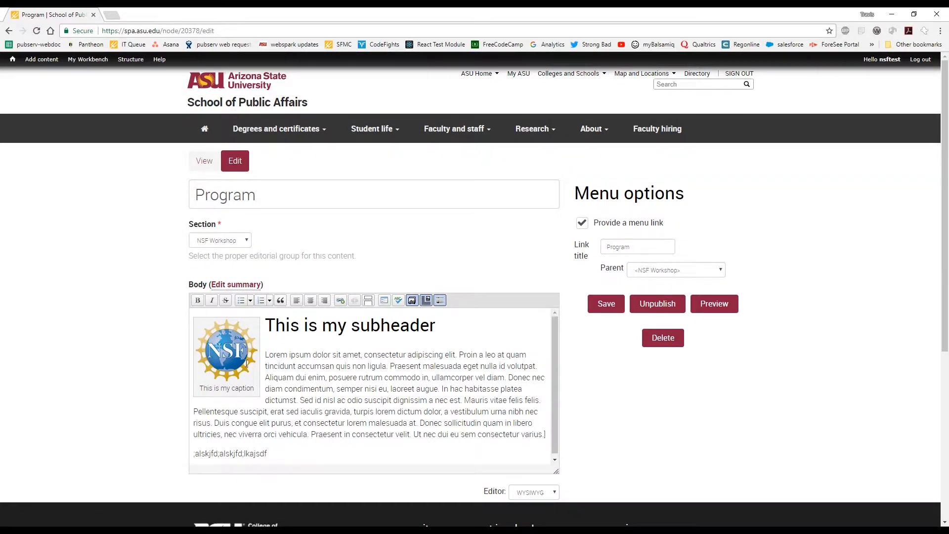
pyautogui.moveTo(263, 395); pyautogui.dragTo(308, 340)
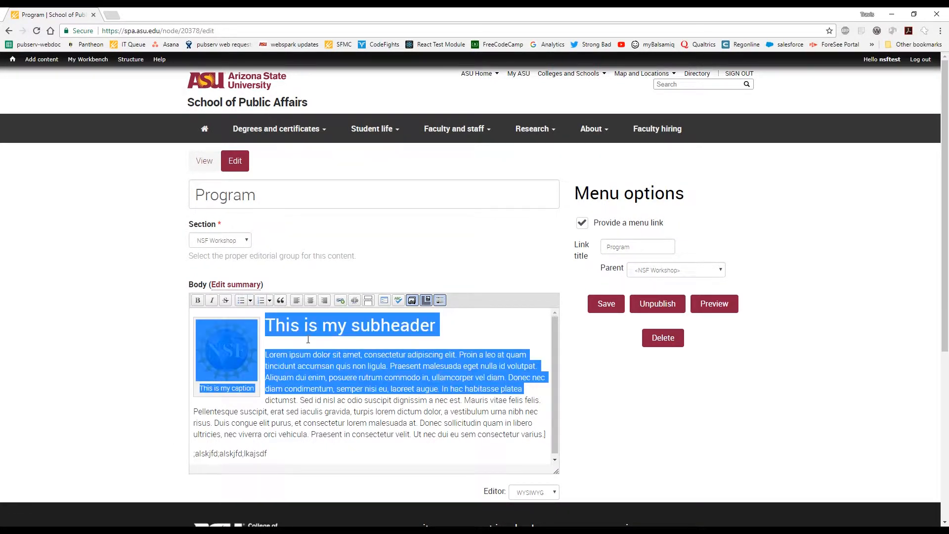
pyautogui.moveTo(436, 326); pyautogui.dragTo(240, 330)
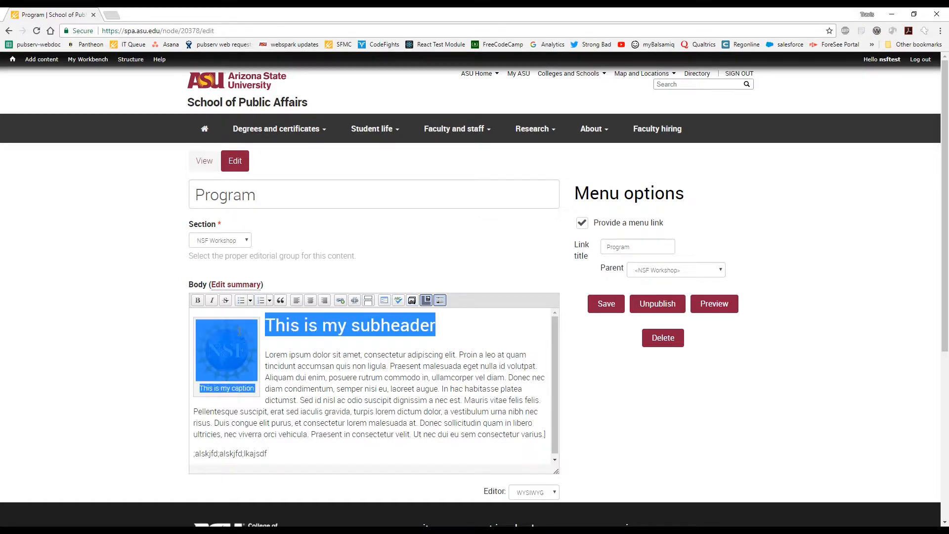
pyautogui.click(278, 377)
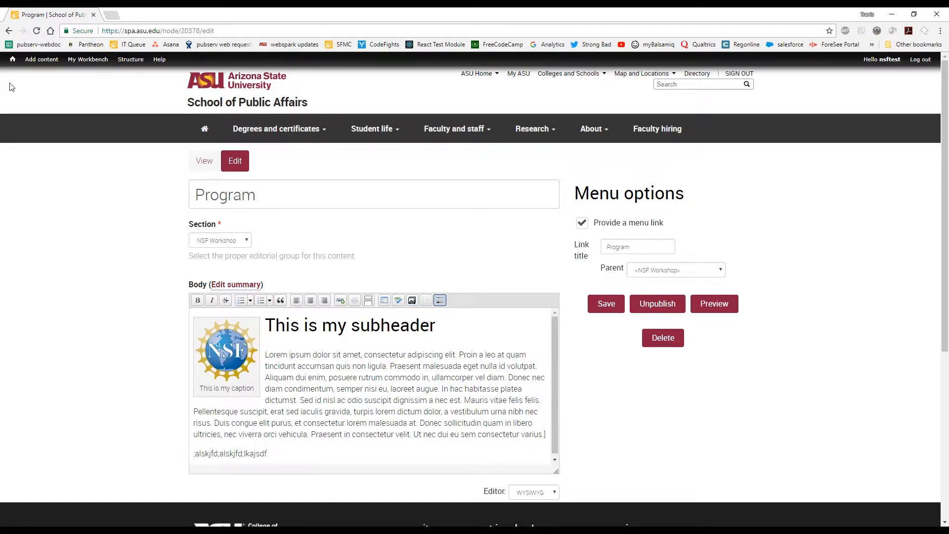
pyautogui.click(9, 31)
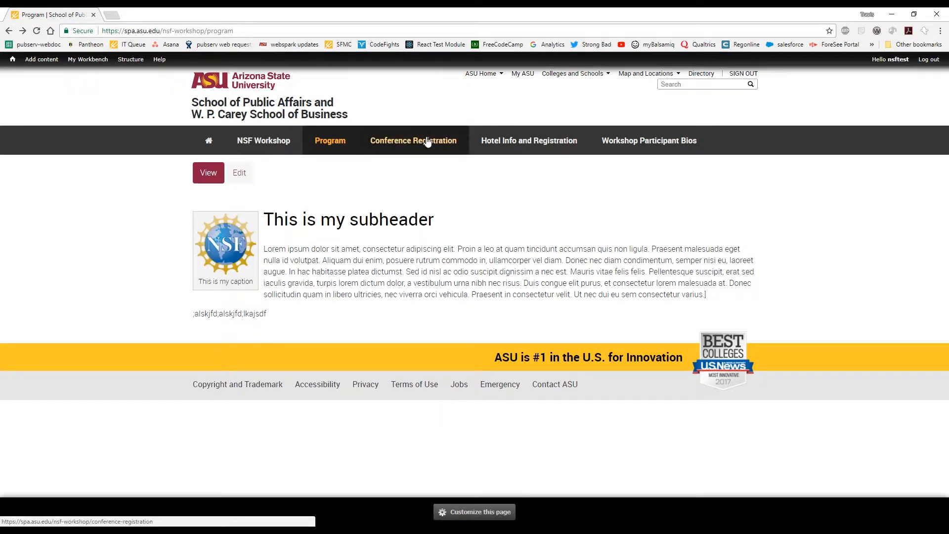
# Open the Conference Registration page for editing and select its title text.
pyautogui.click(431, 143)
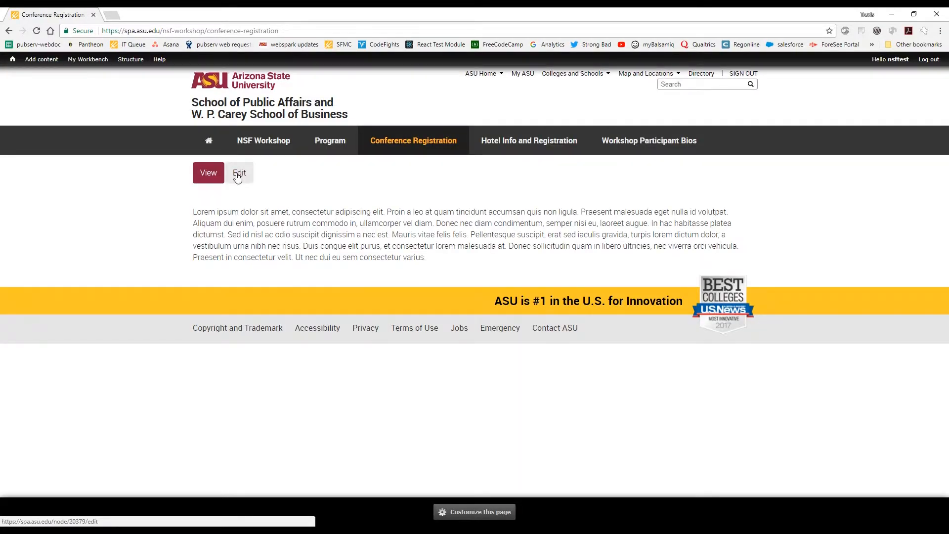
pyautogui.click(240, 172)
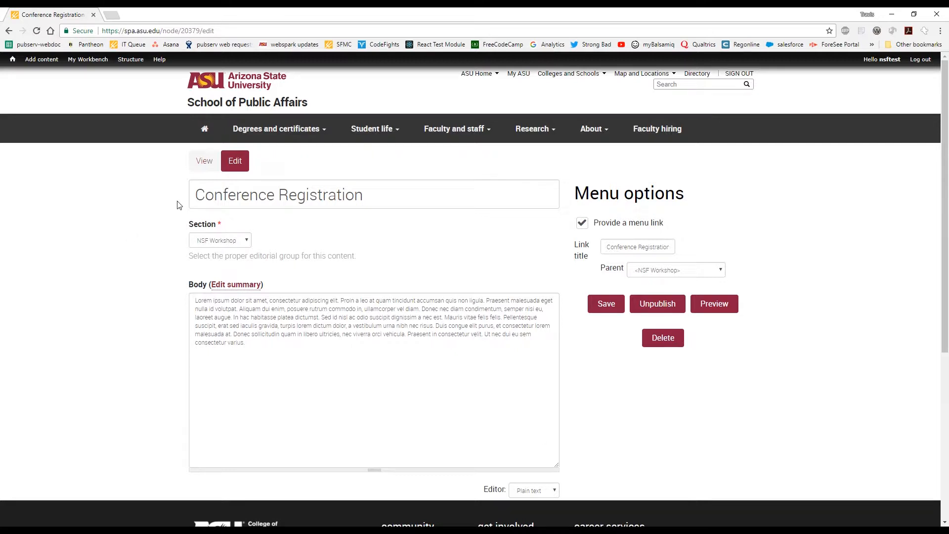
pyautogui.tripleClick(550, 195)
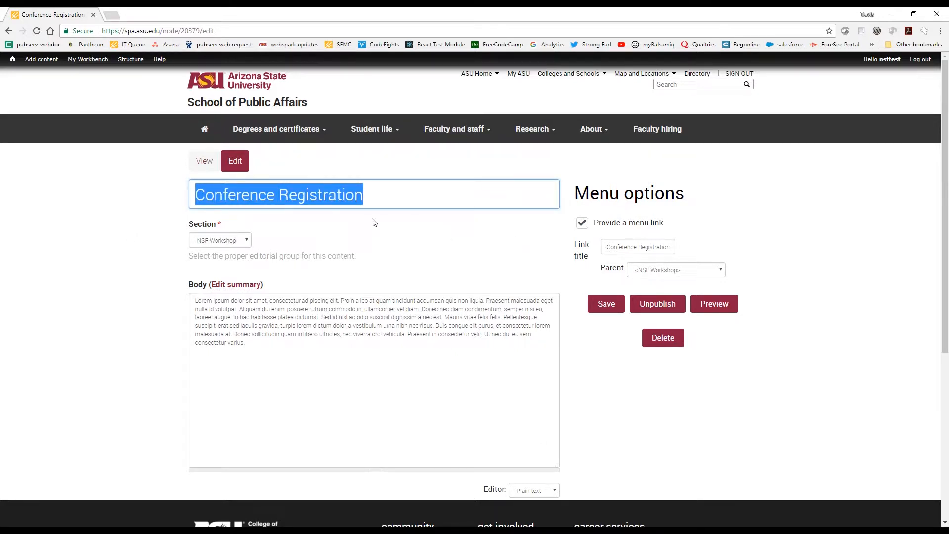
# Keep the title Conference Registration and choose NSF Workshop as the page's section.
pyautogui.click(390, 197)
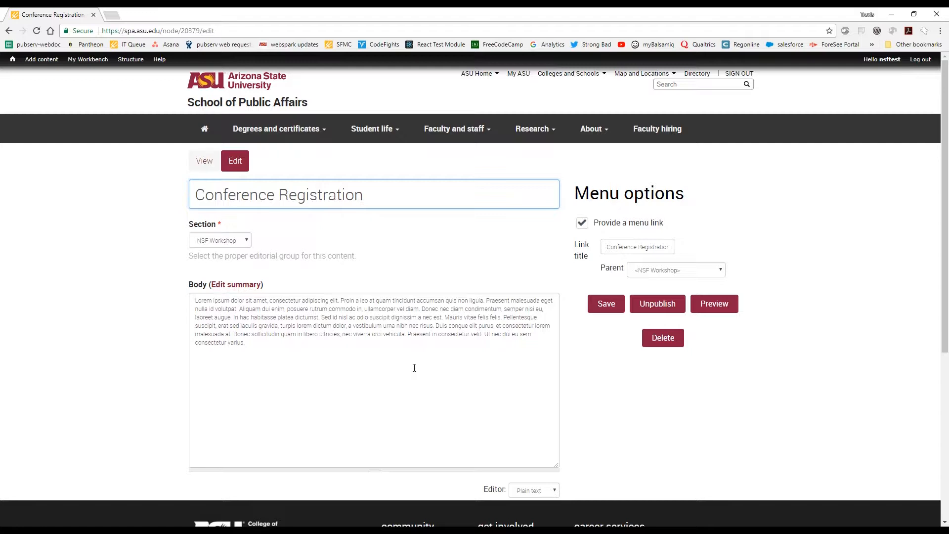
pyautogui.click(247, 242)
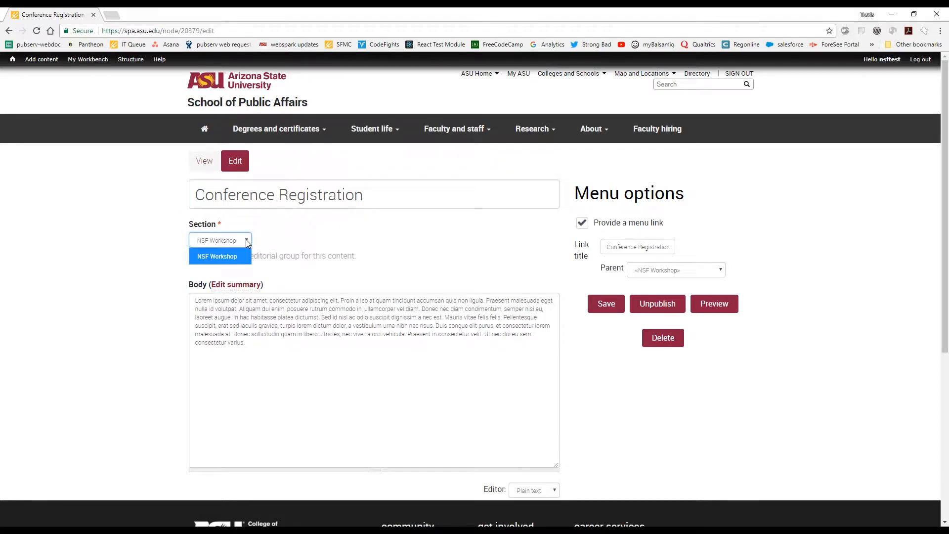
pyautogui.click(232, 263)
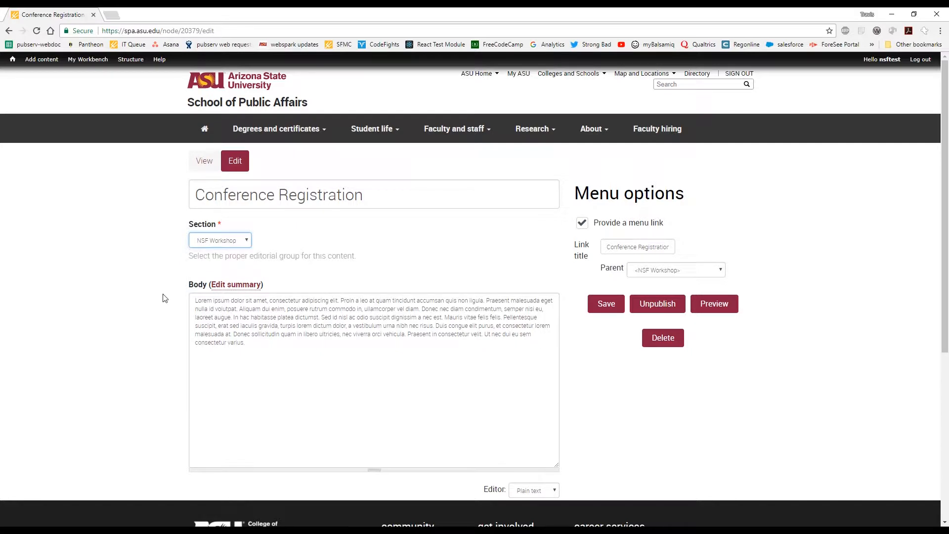
# Switch the body text editor to WYSIWYG and show its full set of formatting tools.
pyautogui.click(304, 321)
pyautogui.scroll(-1, 579, 355)
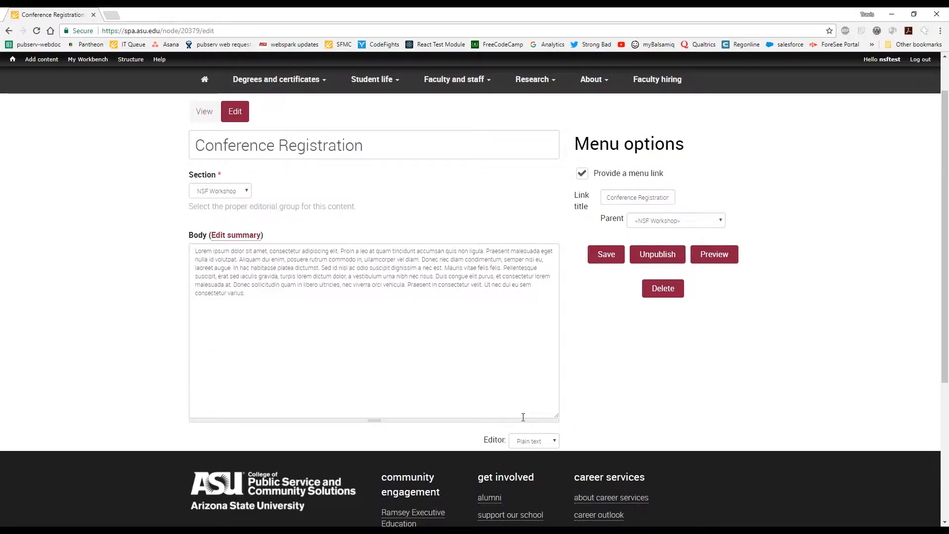
pyautogui.moveTo(251, 296); pyautogui.dragTo(191, 258)
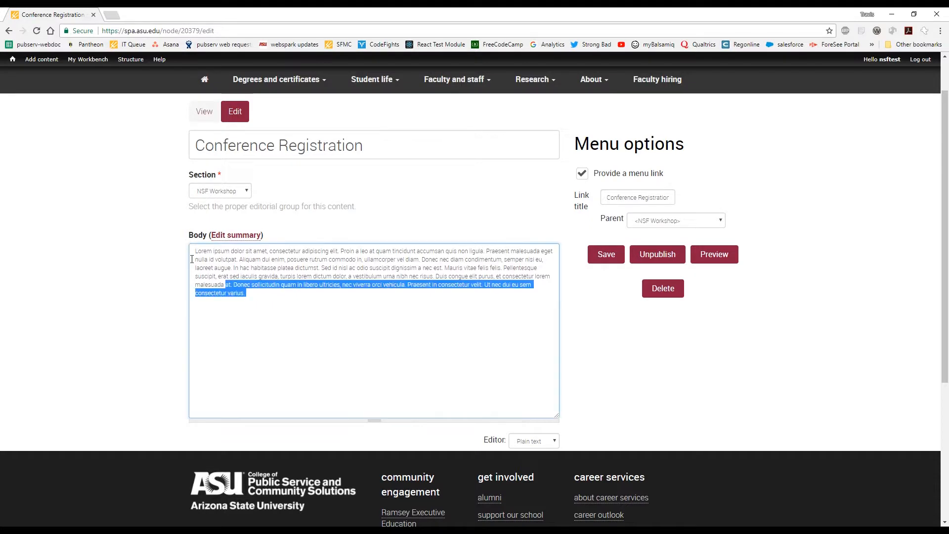
pyautogui.click(277, 320)
pyautogui.click(555, 441)
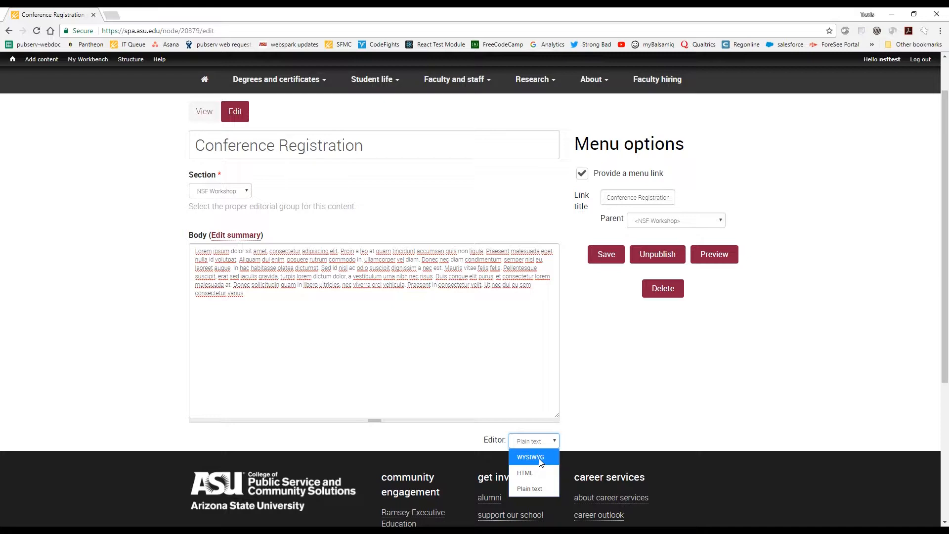
pyautogui.click(539, 458)
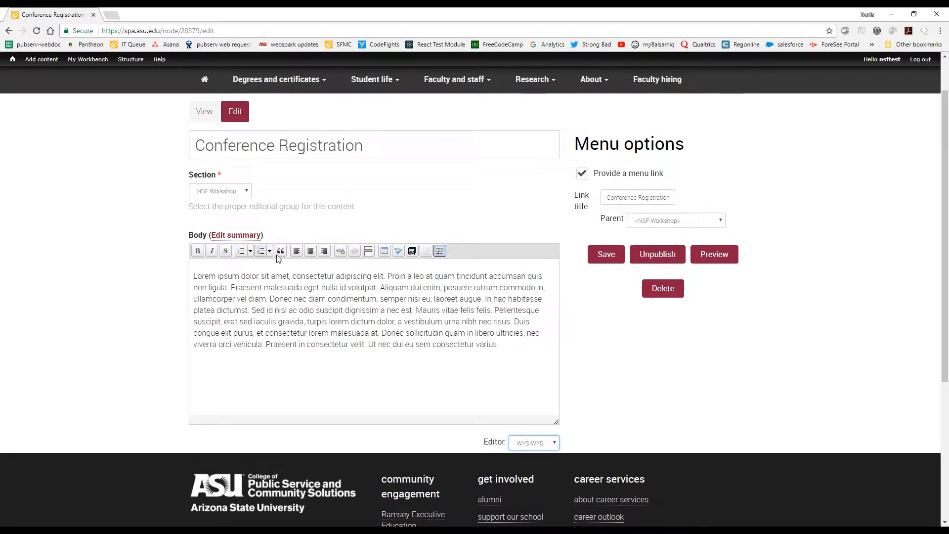
pyautogui.click(440, 253)
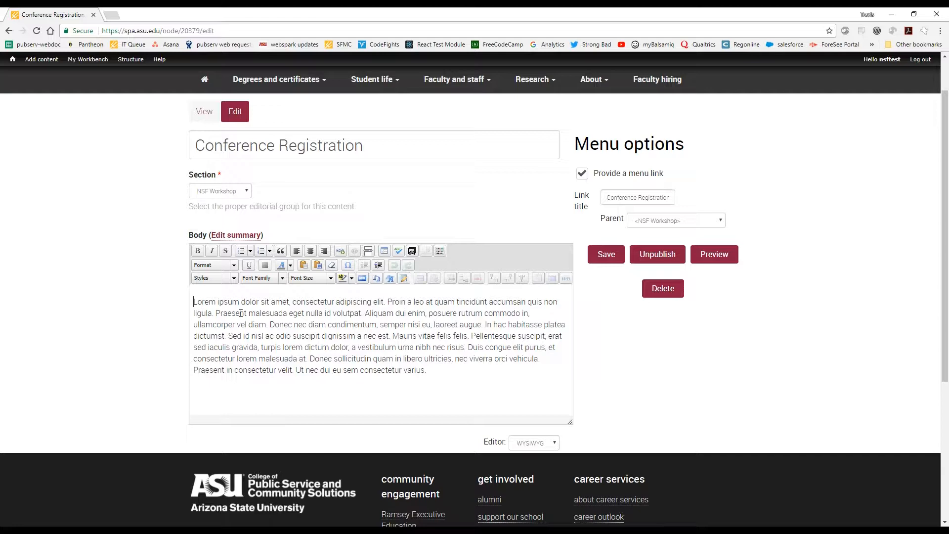
# Add the line "This is another subtitle" above the body's first paragraph.
pyautogui.press('Return')
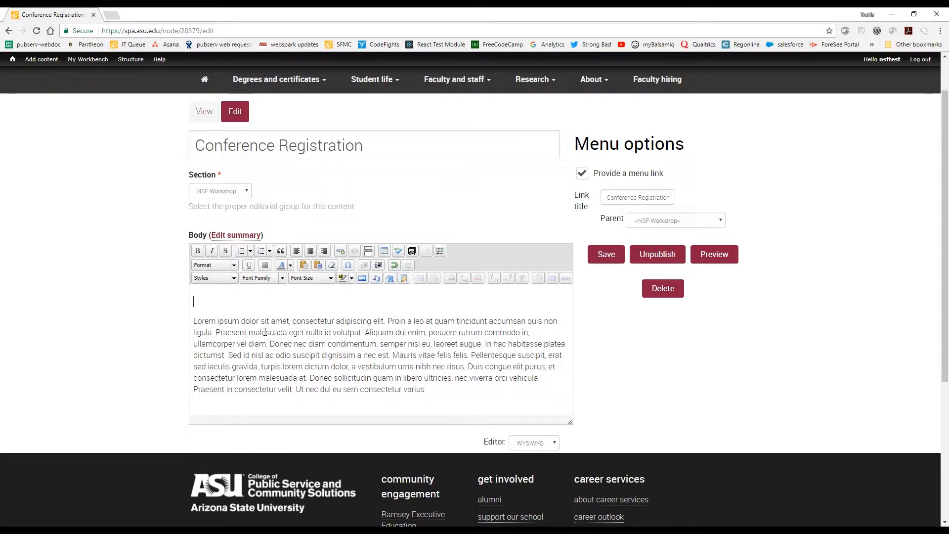
pyautogui.click(324, 131)
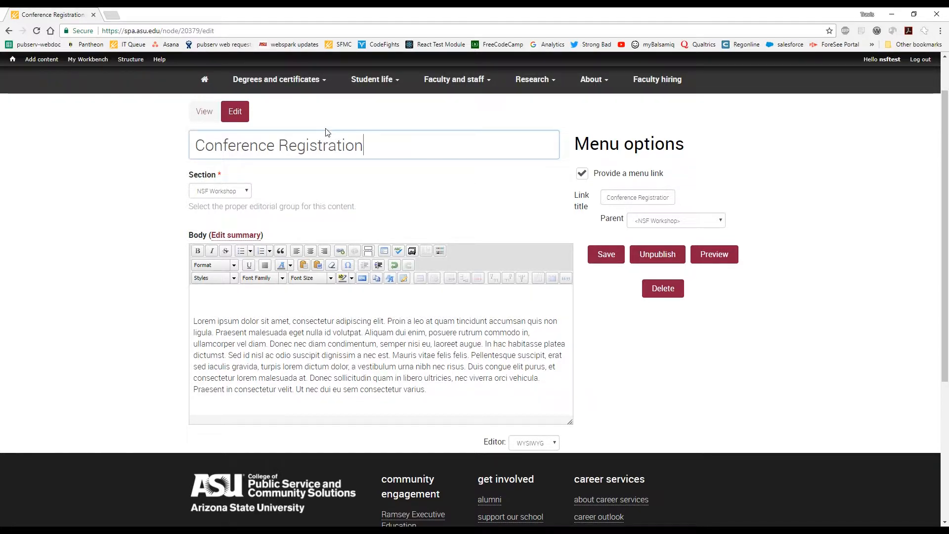
pyautogui.hotkey('ctrl', 'a')
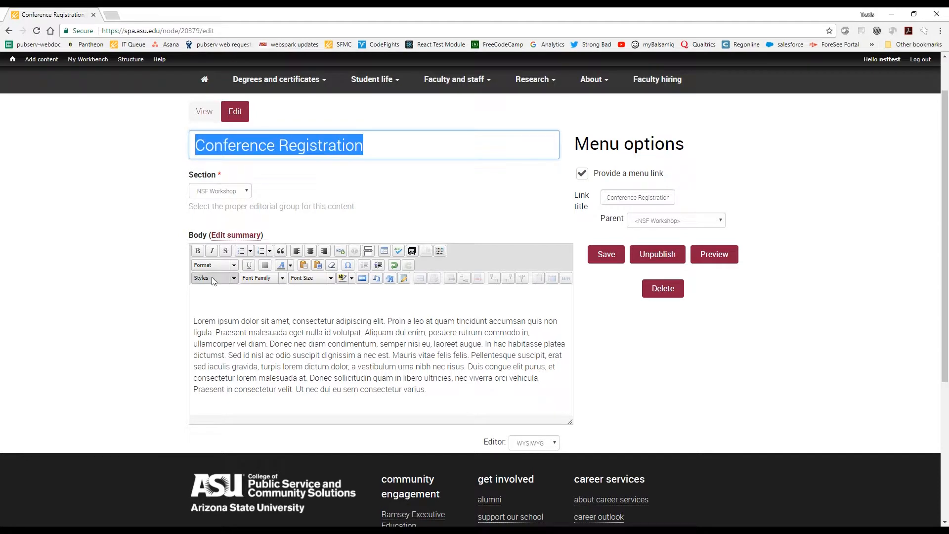
pyautogui.click(224, 307)
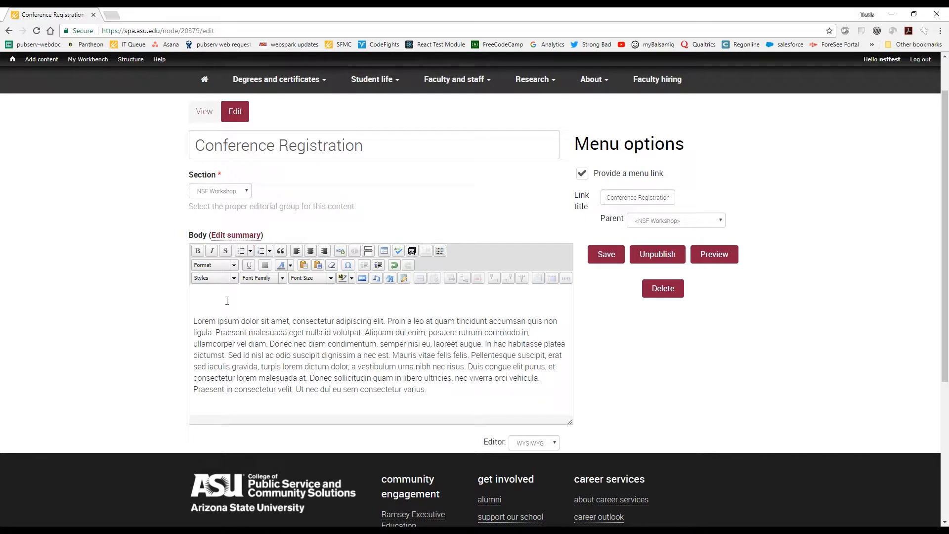
pyautogui.write('This is another subtitle')
# Format the line "This is another subtitle" as Heading 2.
pyautogui.moveTo(294, 307); pyautogui.dragTo(169, 303)
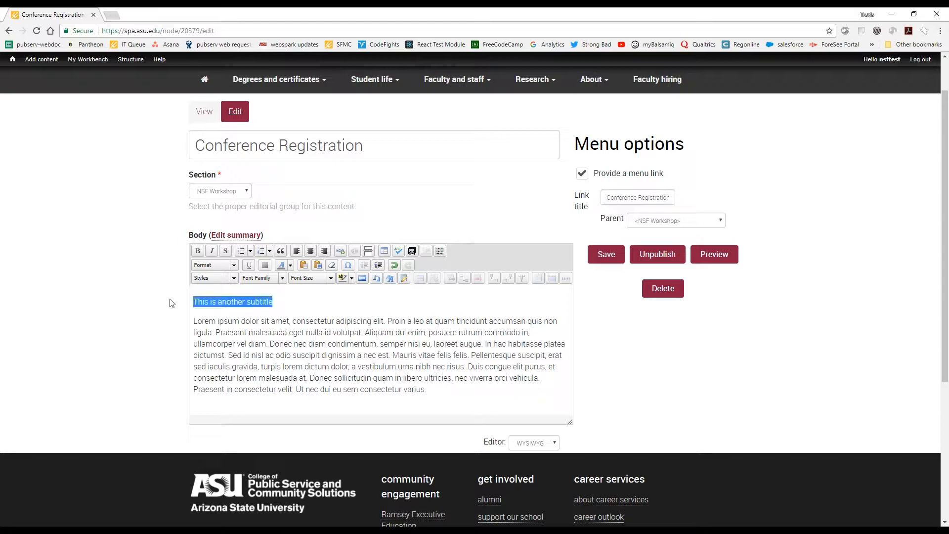
pyautogui.click(235, 266)
pyautogui.click(250, 334)
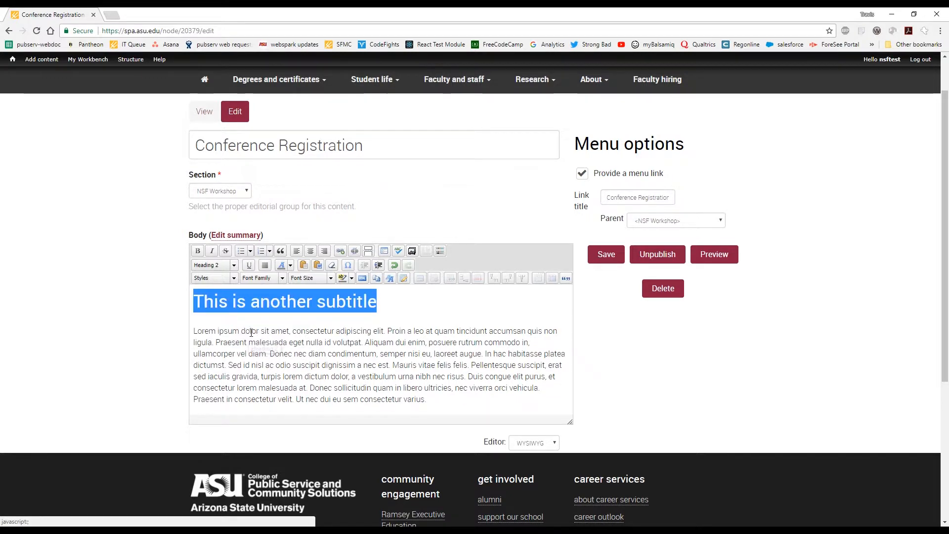
pyautogui.press('Right')
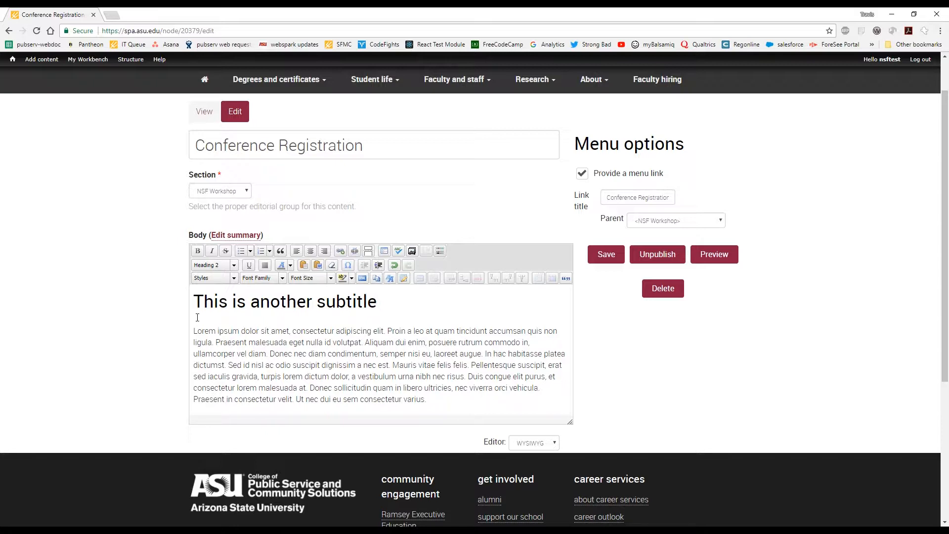
# Split the body paragraph before "Sed id nisl" and insert the line "This is header three" between the two parts.
pyautogui.click(251, 379)
pyautogui.click(224, 365)
pyautogui.press('Return')
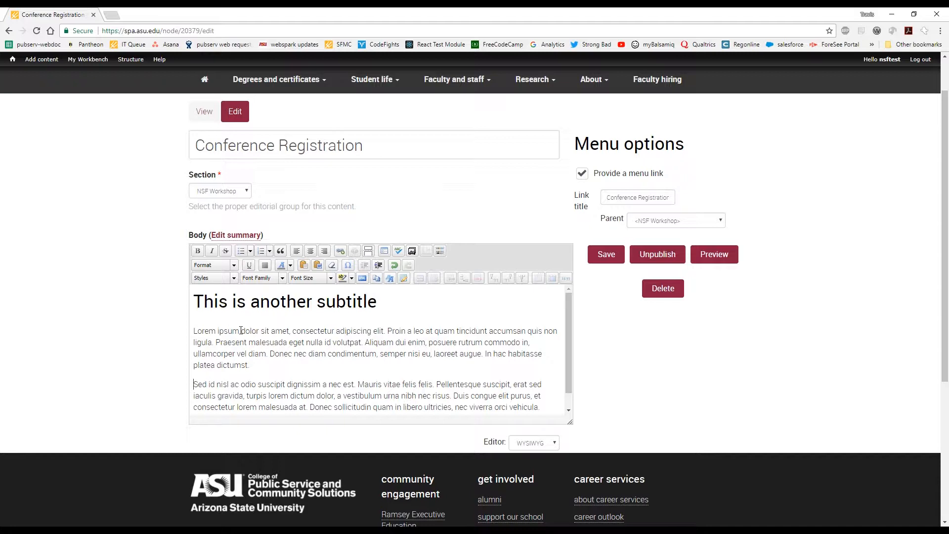
pyautogui.write('Hti s')
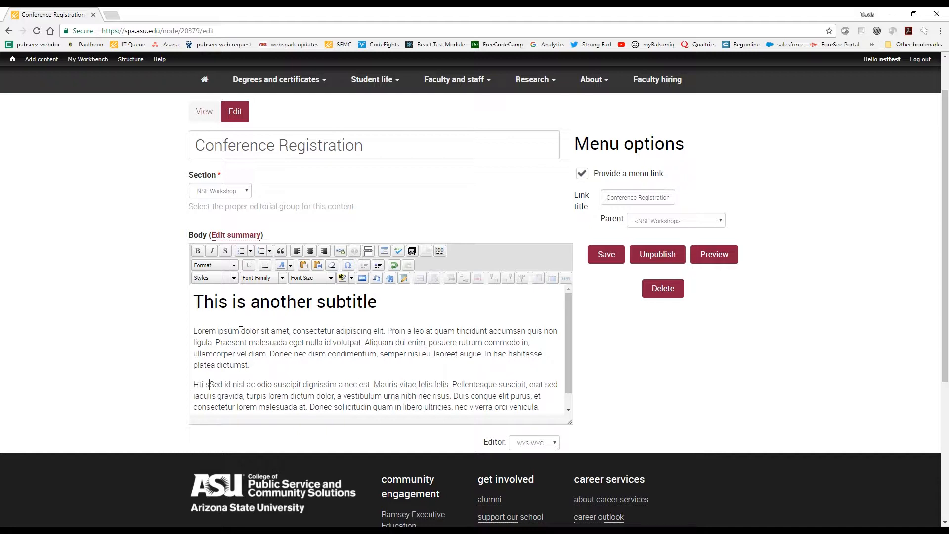
pyautogui.press('BackSpace')
pyautogui.press('BackSpace')
pyautogui.press('BackSpace')
pyautogui.press('BackSpace')
pyautogui.press('BackSpace')
pyautogui.write('This is header ')
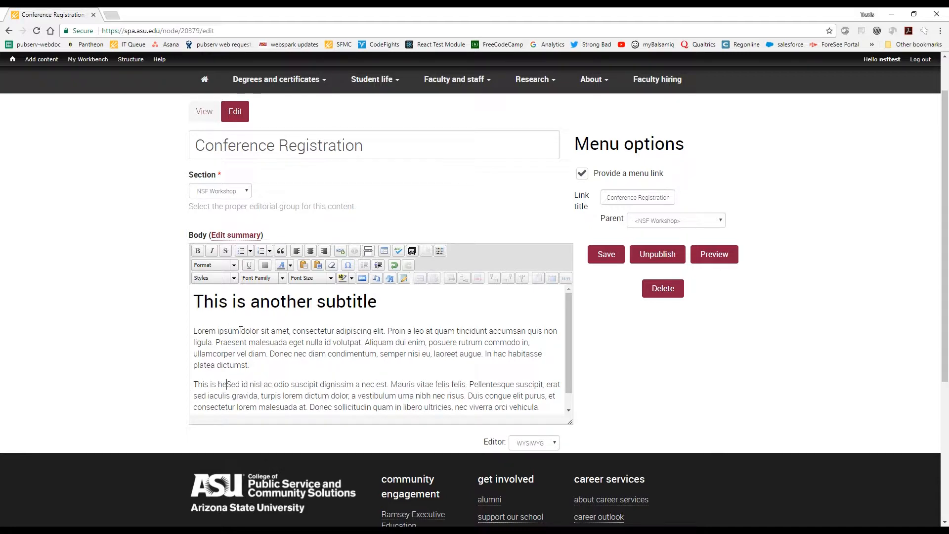
pyautogui.write('three')
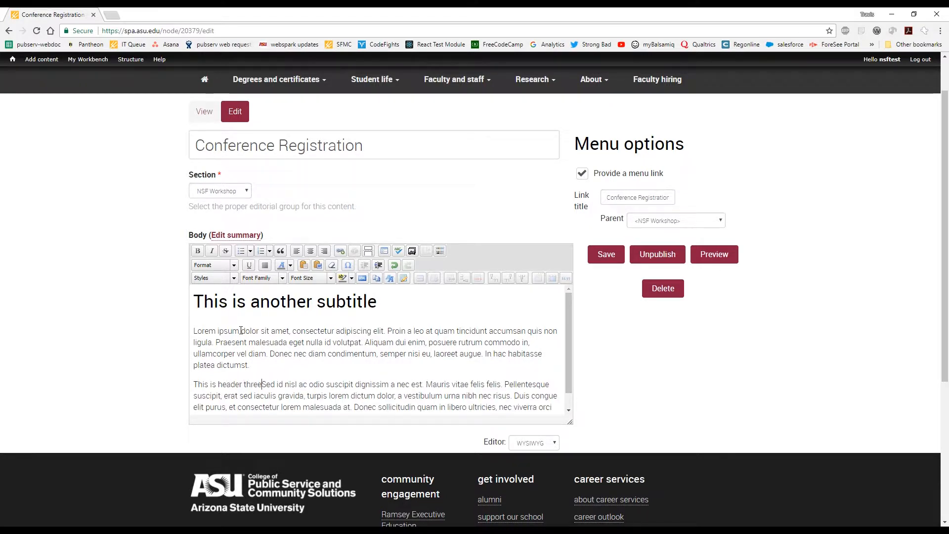
pyautogui.press('Return')
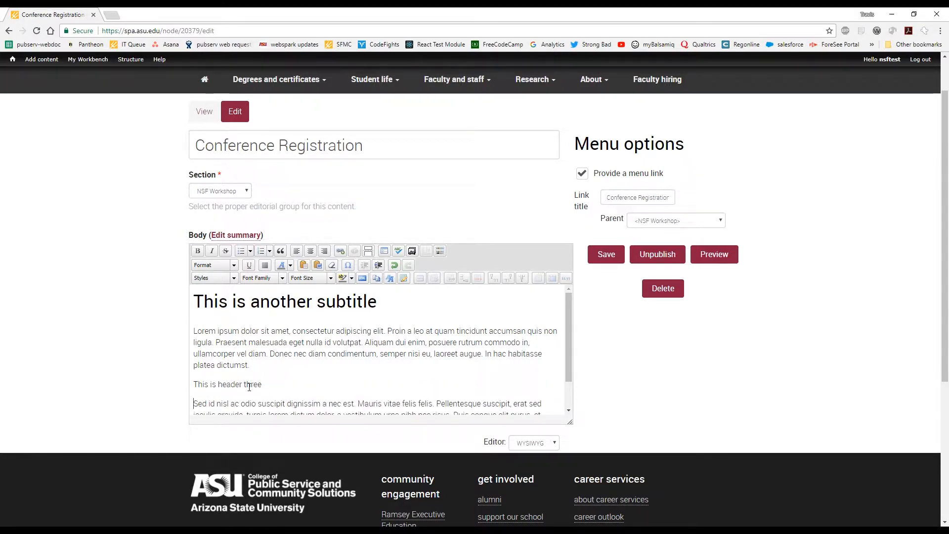
# Format the line "This is header three" as Heading 3 and check the body text below it.
pyautogui.moveTo(263, 385); pyautogui.dragTo(170, 387)
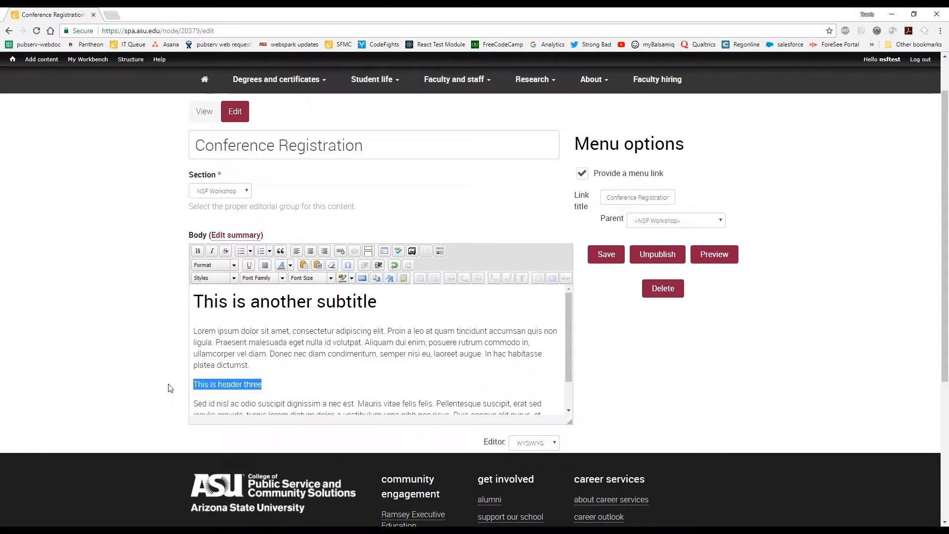
pyautogui.click(233, 265)
pyautogui.scroll(-1, 247, 317)
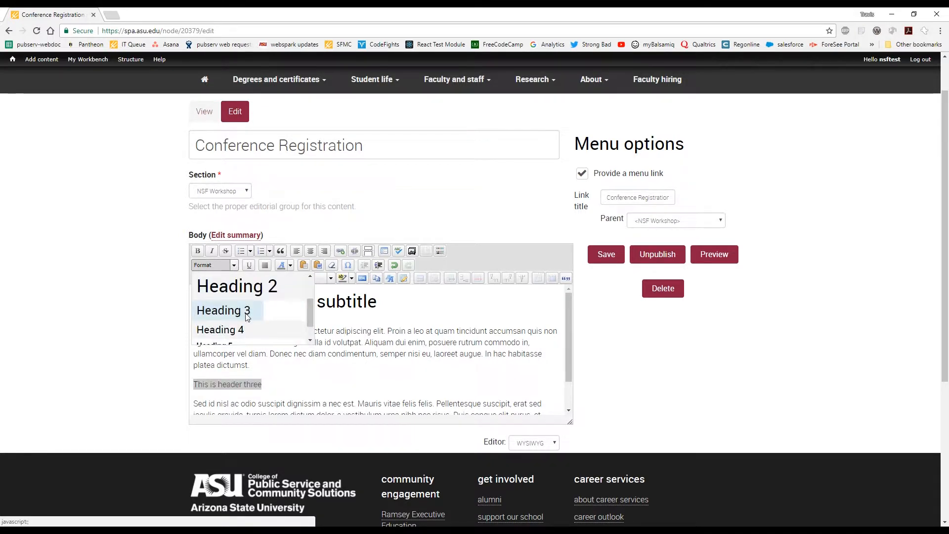
pyautogui.click(247, 310)
pyautogui.click(326, 392)
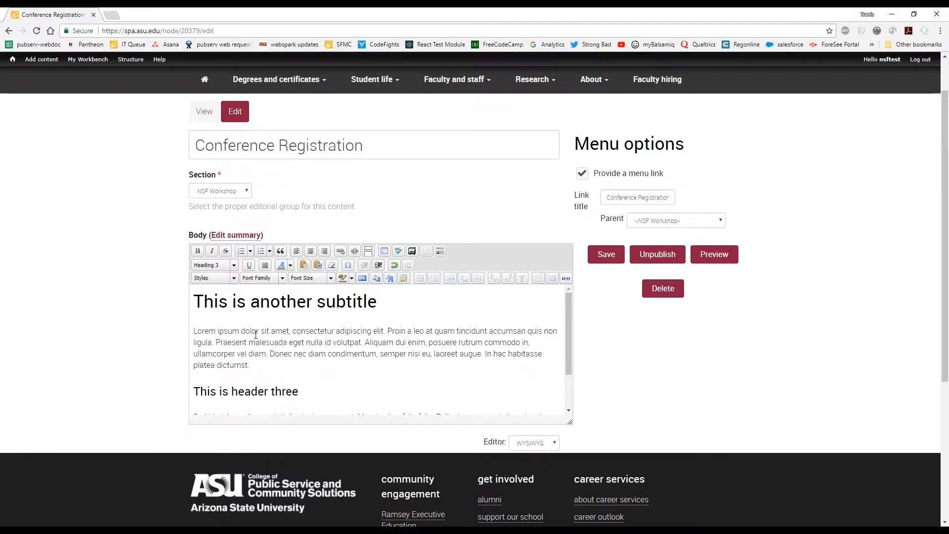
pyautogui.scroll(-1, 295, 393)
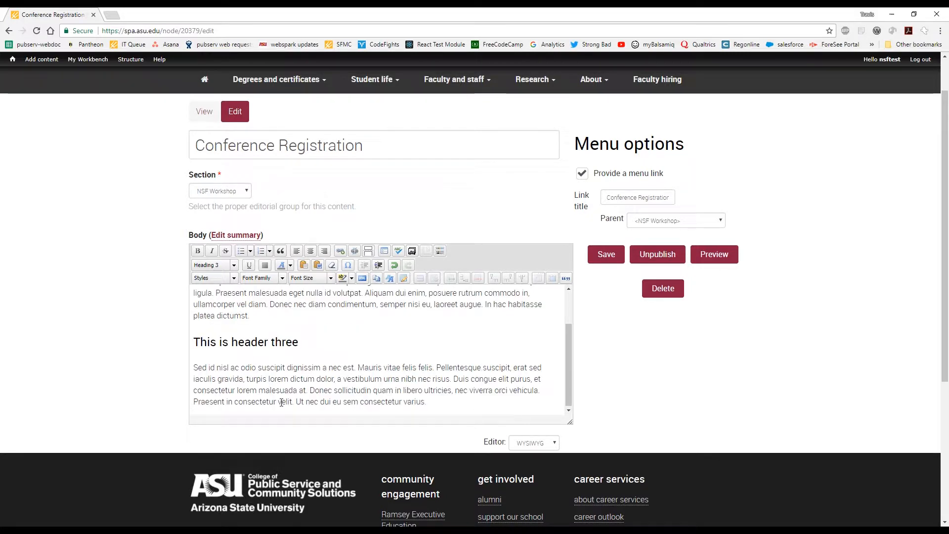
pyautogui.click(293, 379)
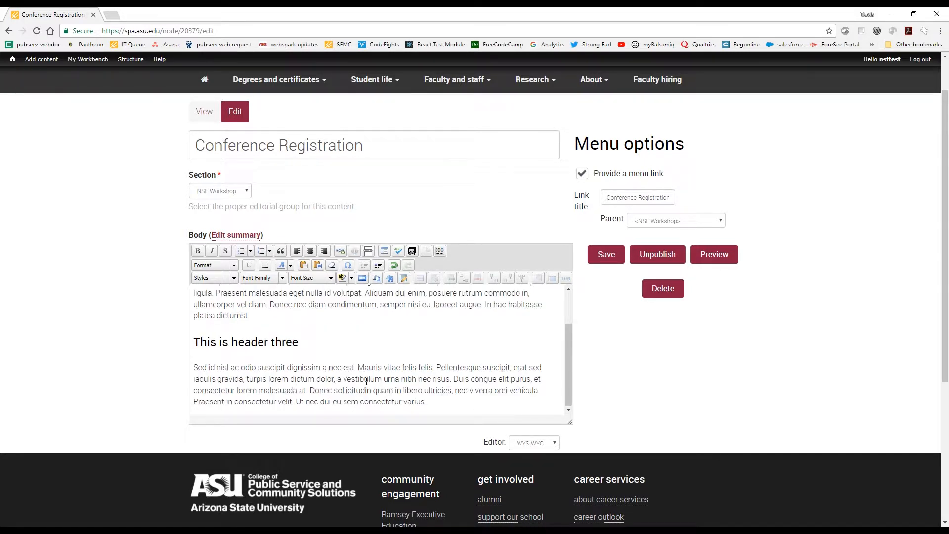
pyautogui.scroll(1, 366, 381)
pyautogui.scroll(1, 369, 384)
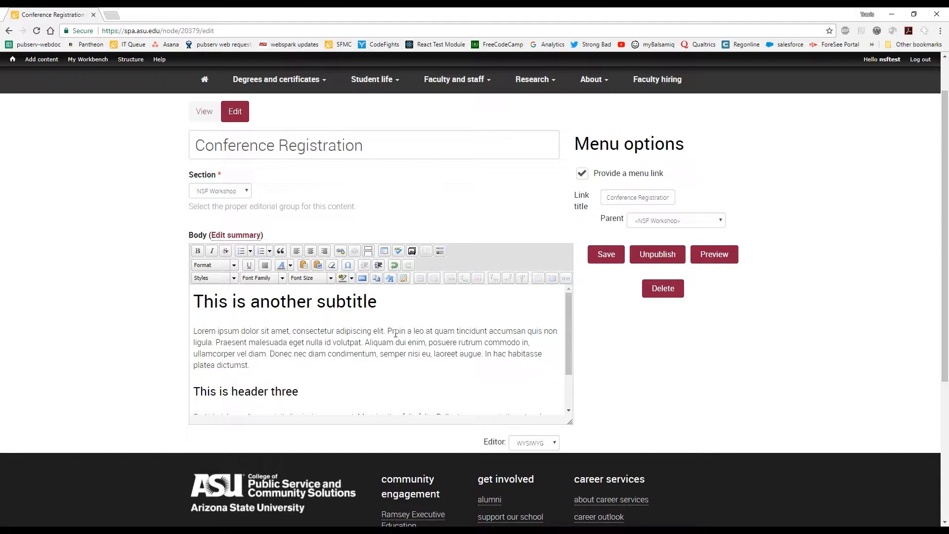
# Start a link on "Proin a leo at quam", search for "nsf" and pick the second NSF Workshop on Organizational Issues page.
pyautogui.moveTo(388, 330); pyautogui.dragTo(454, 331)
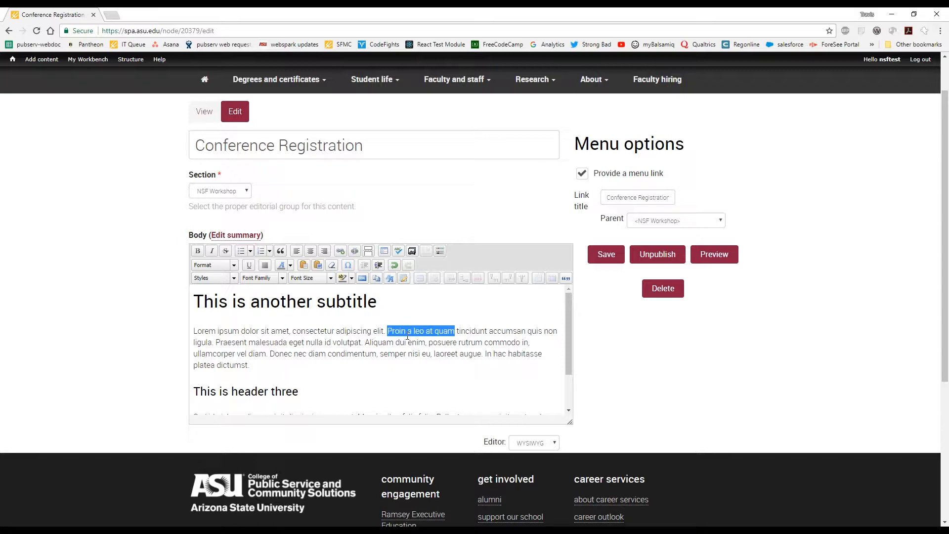
pyautogui.click(340, 251)
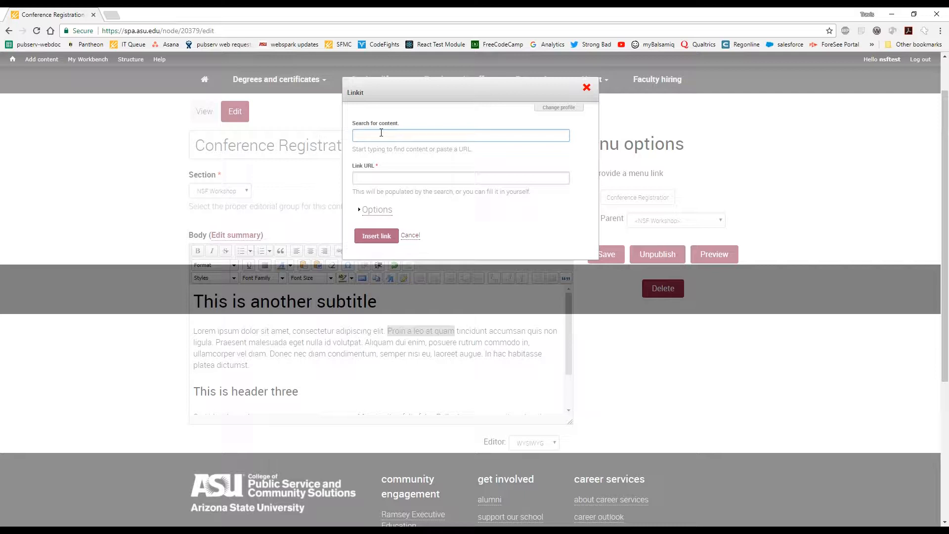
pyautogui.write('nsf')
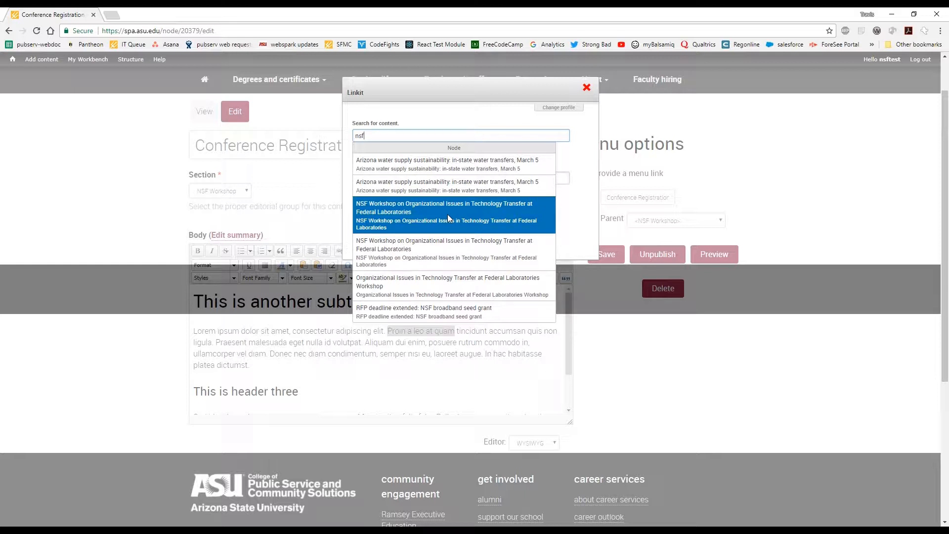
pyautogui.click(446, 257)
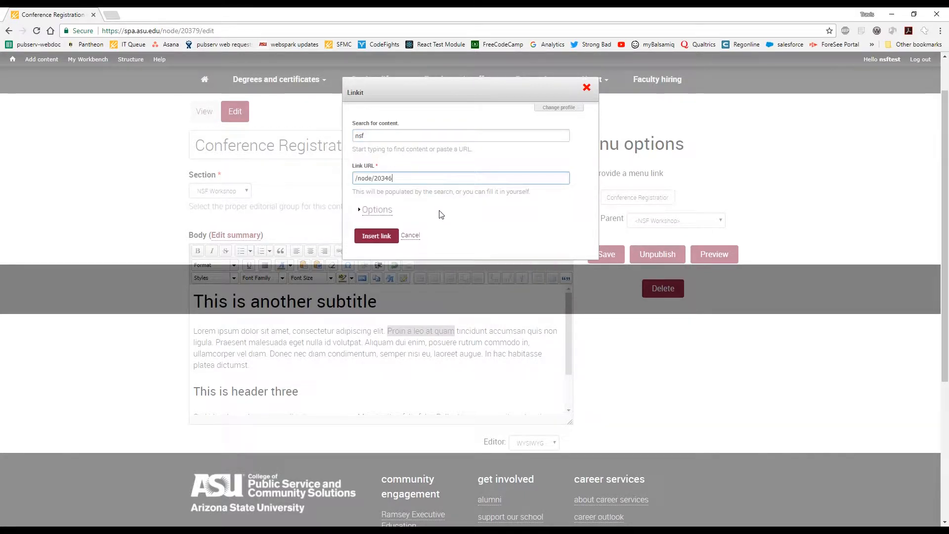
# Clear the node path from the Link URL.
pyautogui.moveTo(400, 178); pyautogui.dragTo(348, 183)
pyautogui.click(398, 178)
pyautogui.moveTo(398, 178); pyautogui.dragTo(350, 176)
pyautogui.click(406, 177)
pyautogui.moveTo(415, 177); pyautogui.dragTo(350, 185)
pyautogui.press('BackSpace')
pyautogui.write('http:')
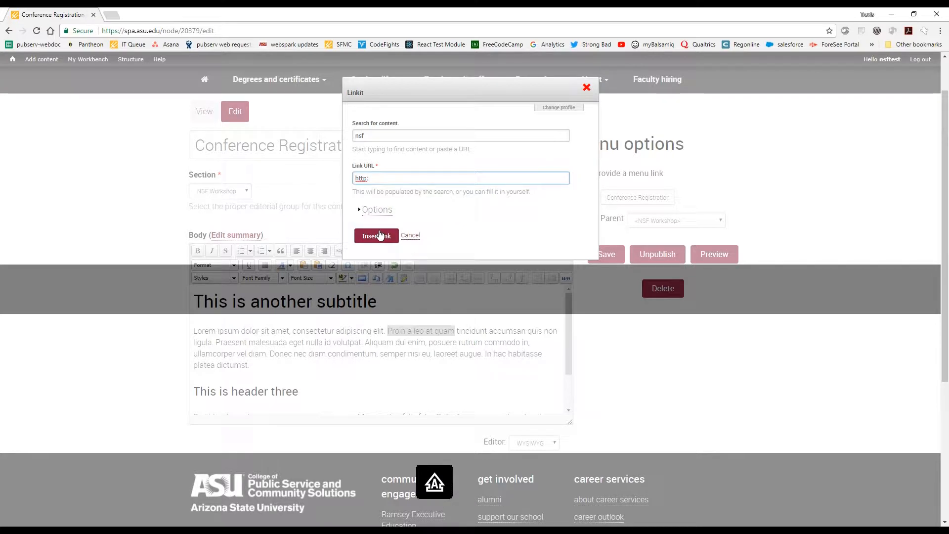
pyautogui.write('//facebokk.')
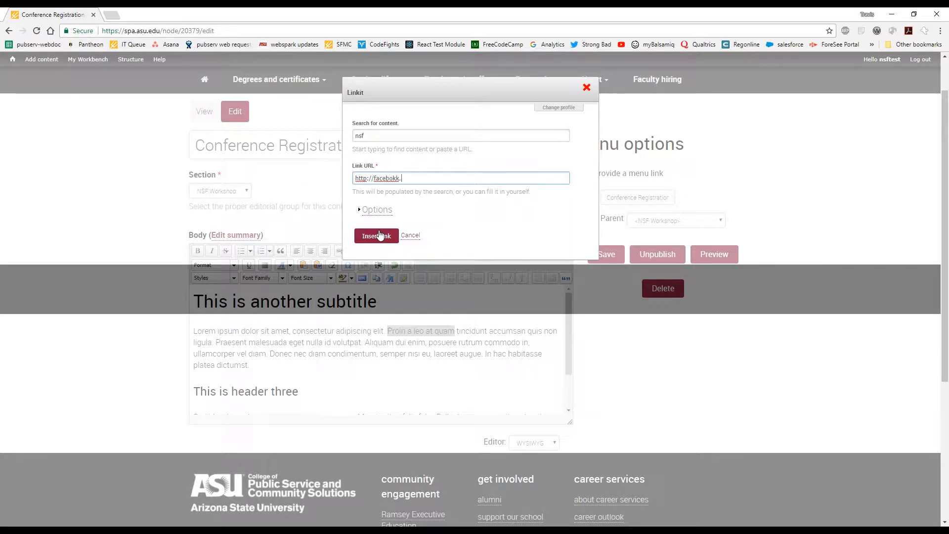
pyautogui.press('BackSpace')
pyautogui.press('BackSpace')
pyautogui.press('BackSpace')
pyautogui.write('ok.com')
pyautogui.click(381, 239)
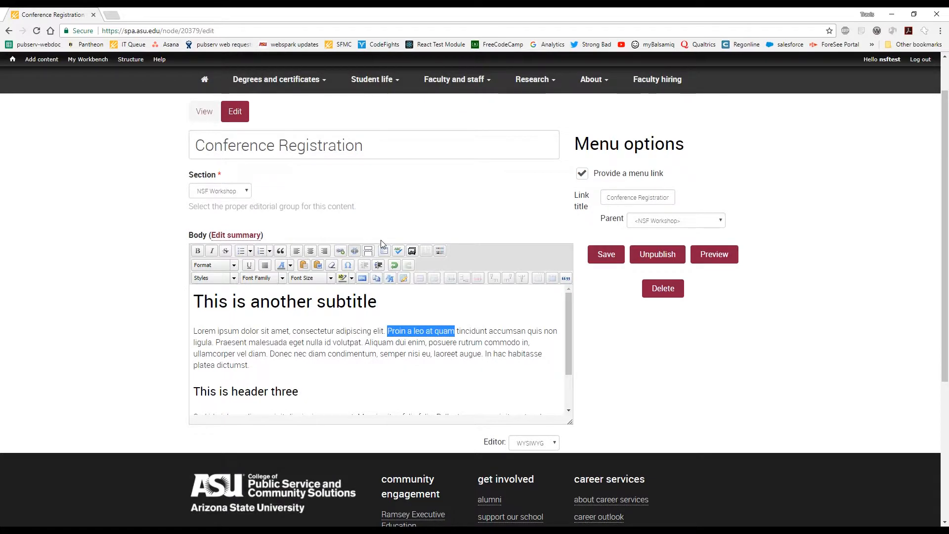
pyautogui.click(468, 347)
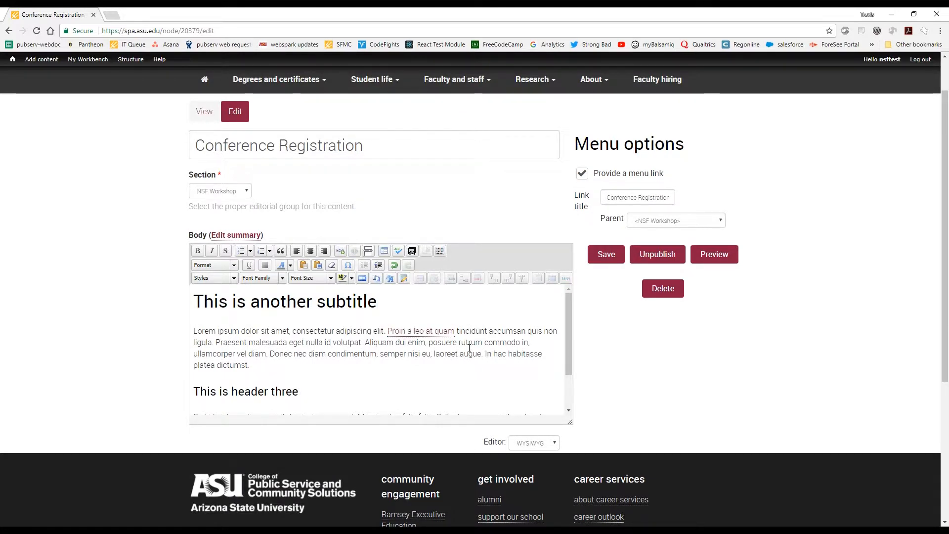
pyautogui.click(451, 330)
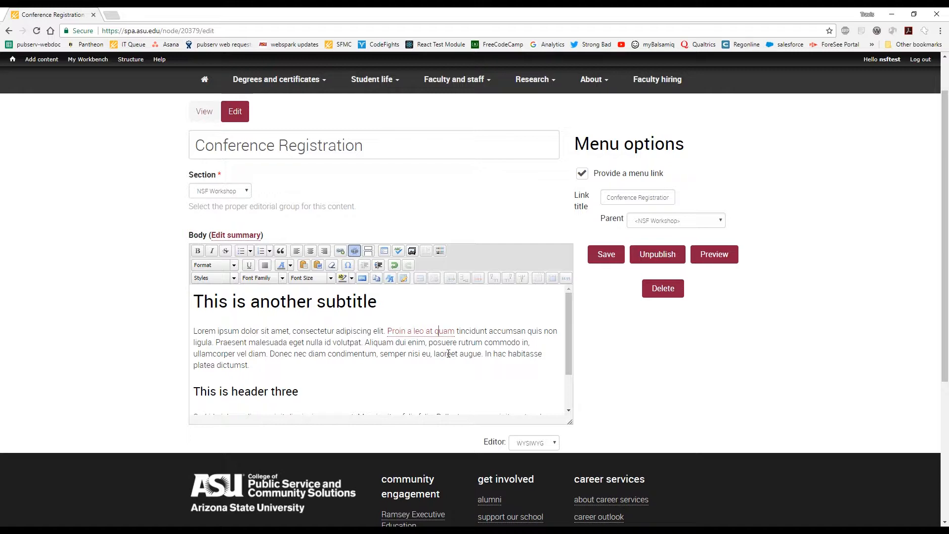
# Remove the link from "Proin a leo at quam" and insert an empty line above the Lorem ipsum paragraph.
pyautogui.click(356, 252)
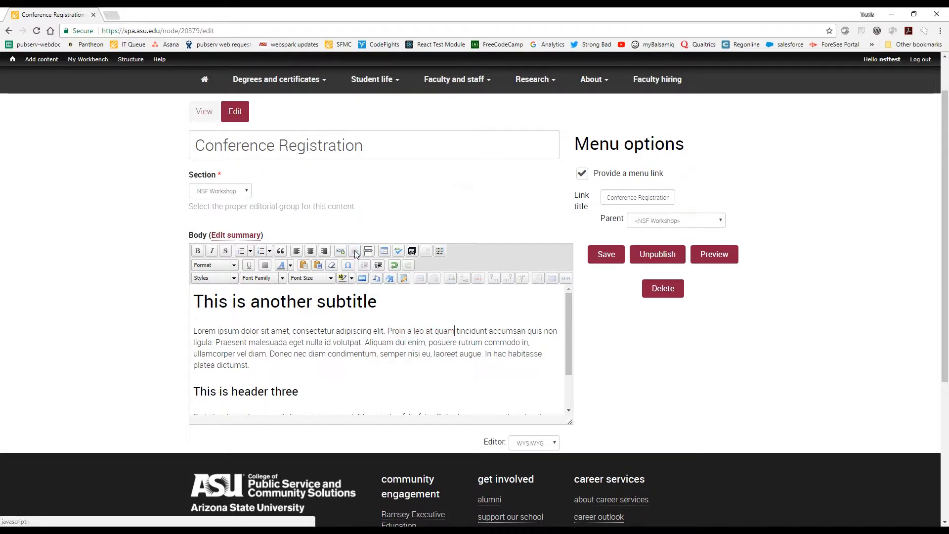
pyautogui.press('Home')
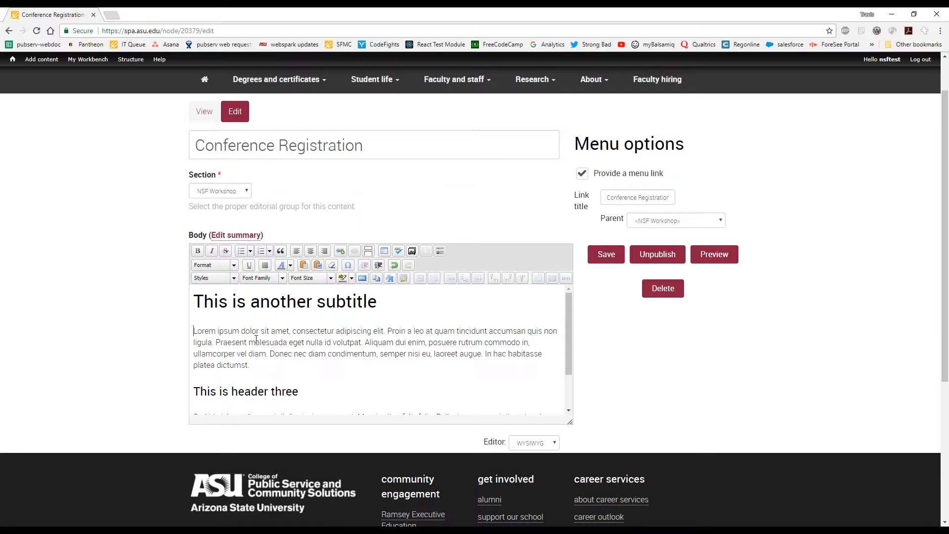
pyautogui.press('Return')
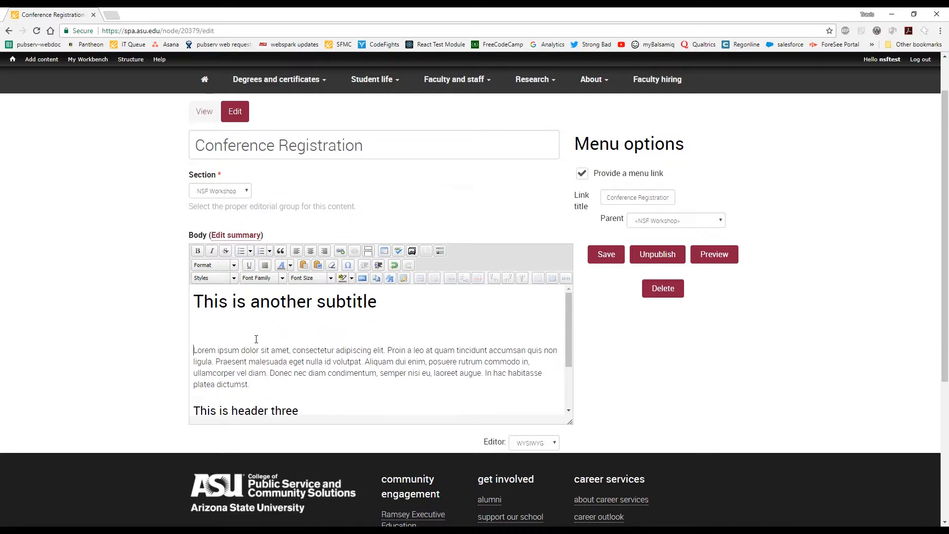
# Start adding media on the empty line, look through the own files and the shared library, and return to the file upload.
pyautogui.click(412, 252)
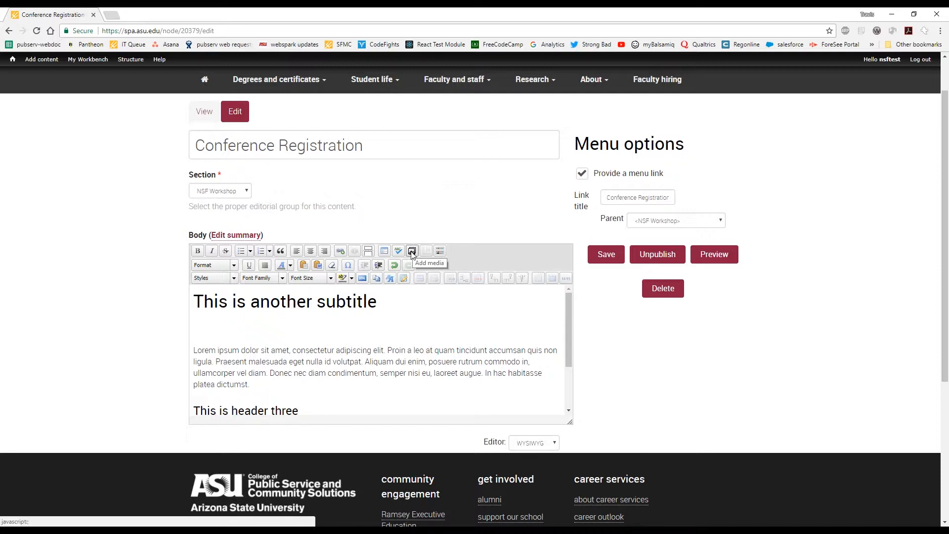
pyautogui.click(412, 252)
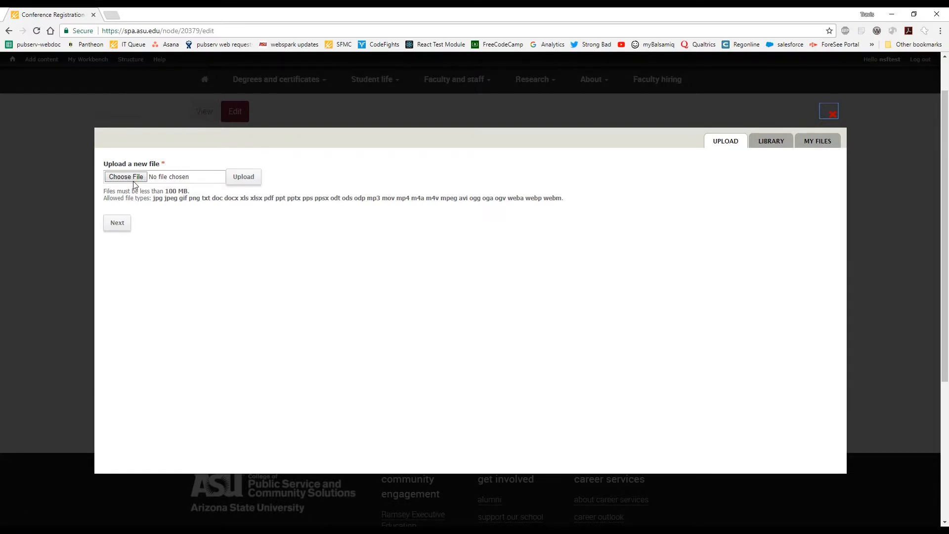
pyautogui.click(819, 148)
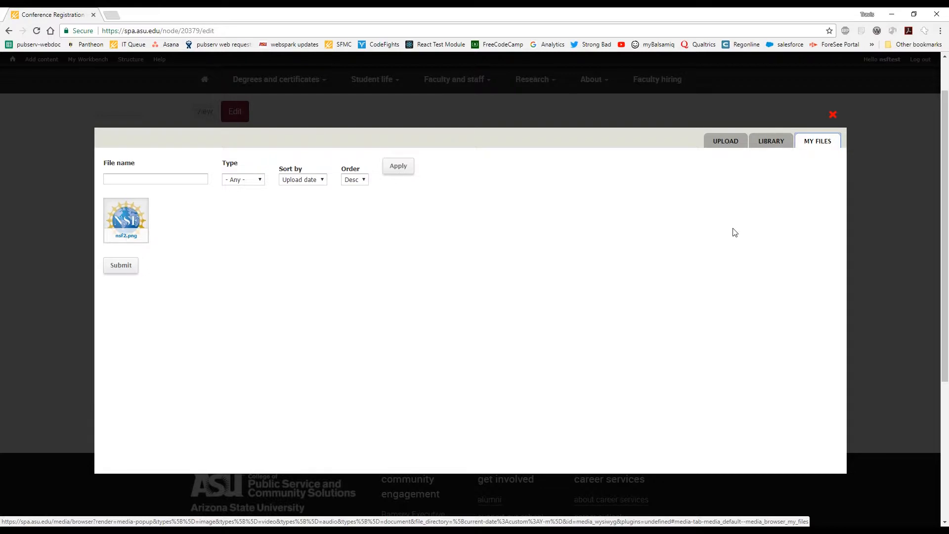
pyautogui.click(774, 144)
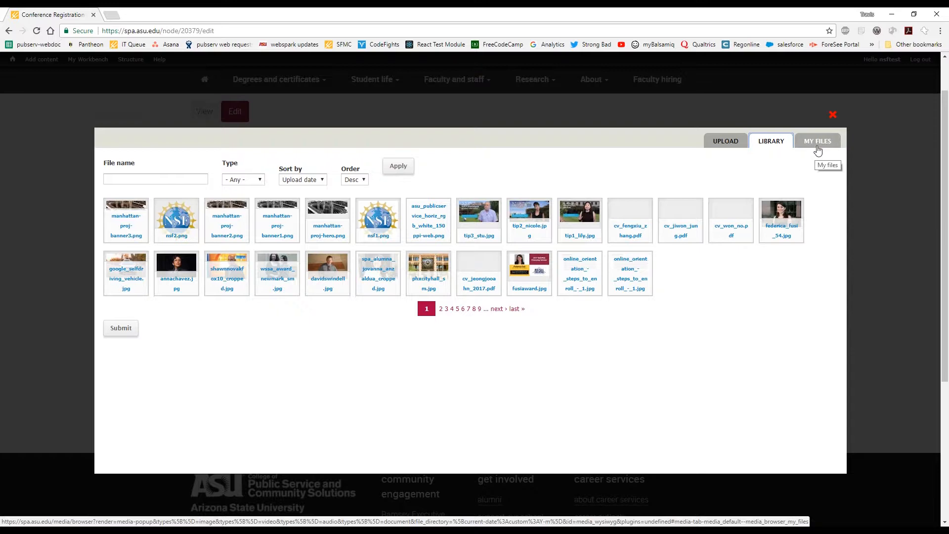
pyautogui.click(725, 140)
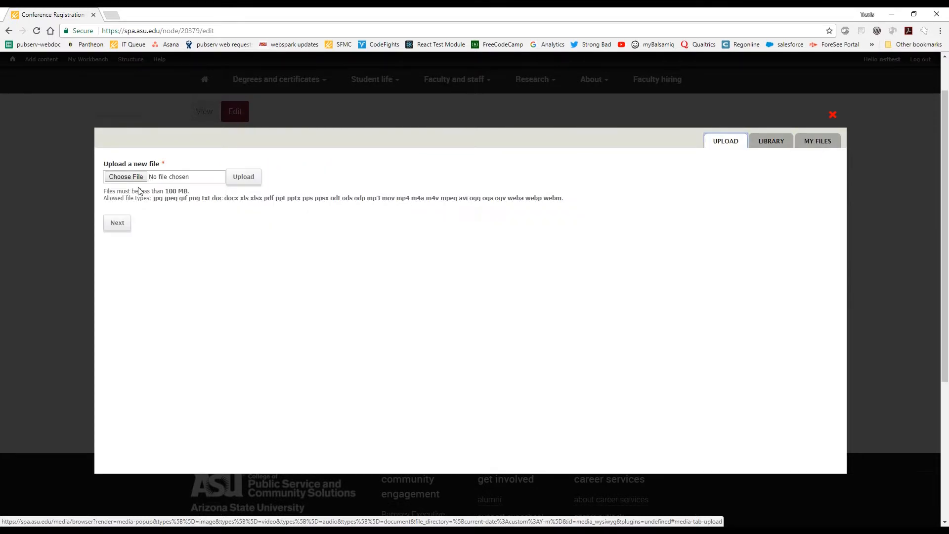
# Upload cip-hands1.png from the Desktop, keeping public local files served by the webserver as the destination.
pyautogui.click(141, 177)
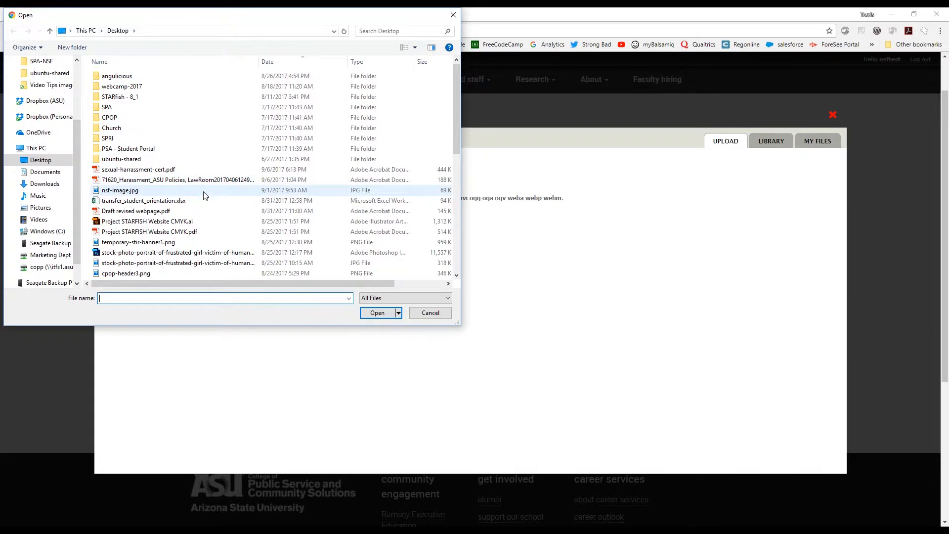
pyautogui.scroll(-2, 205, 196)
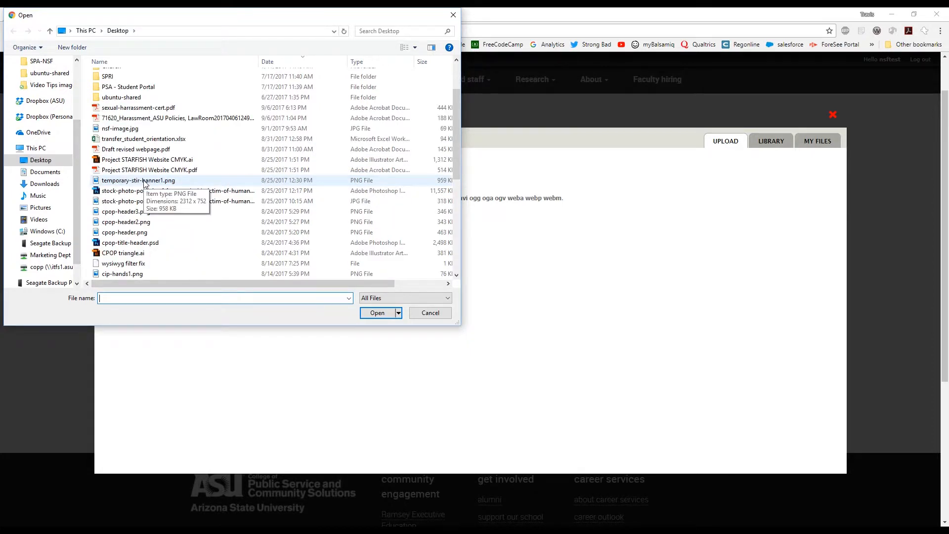
pyautogui.scroll(-1, 139, 234)
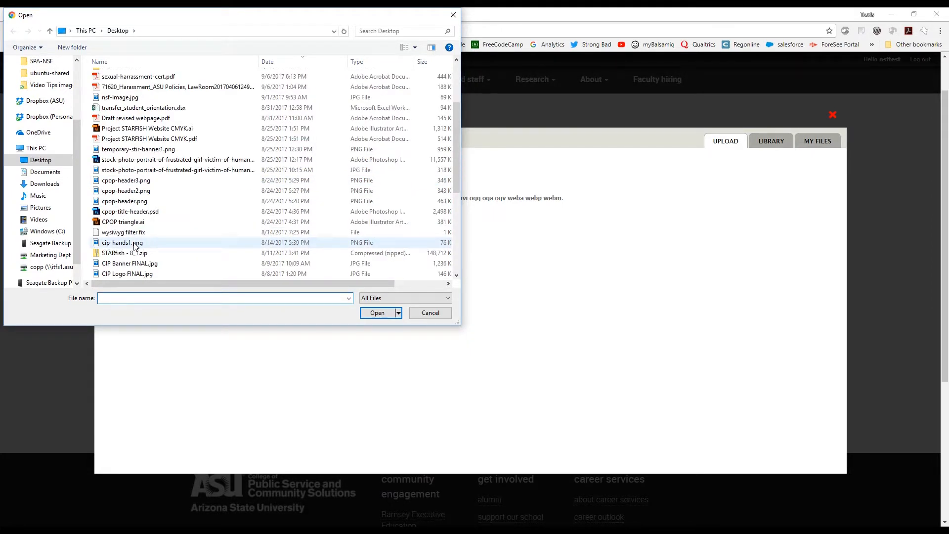
pyautogui.click(135, 243)
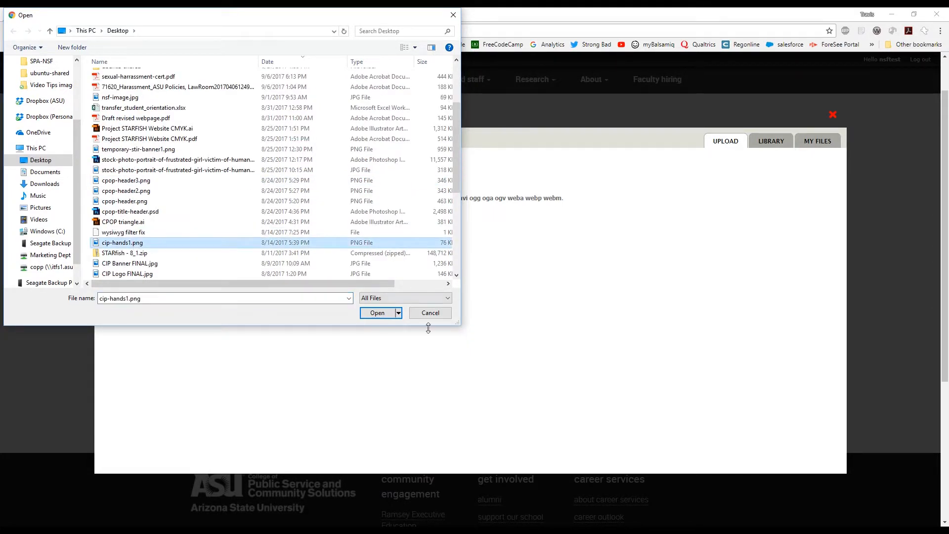
pyautogui.click(378, 314)
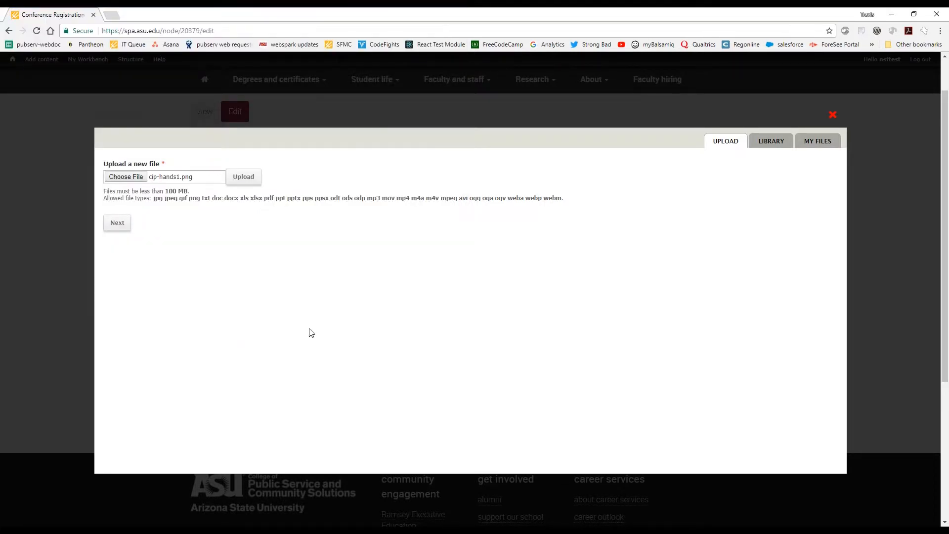
pyautogui.click(251, 178)
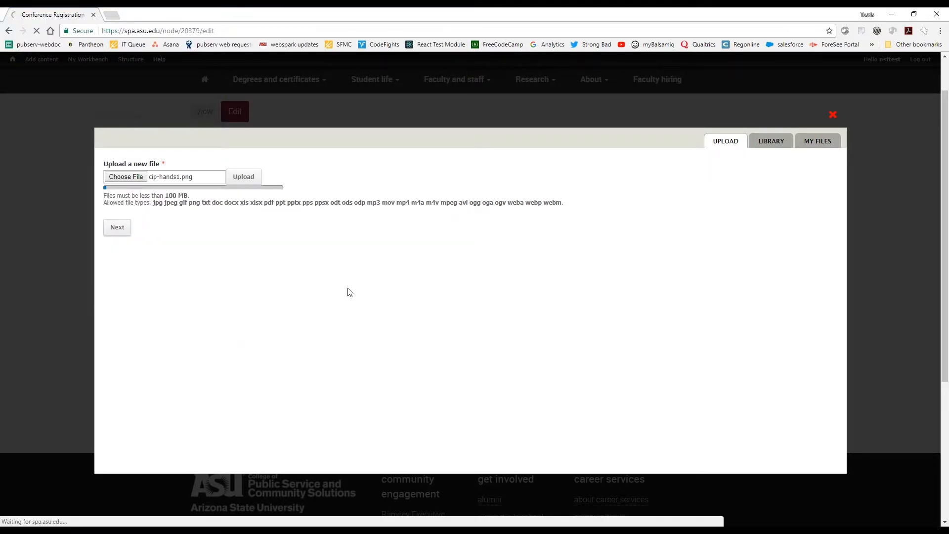
pyautogui.click(117, 224)
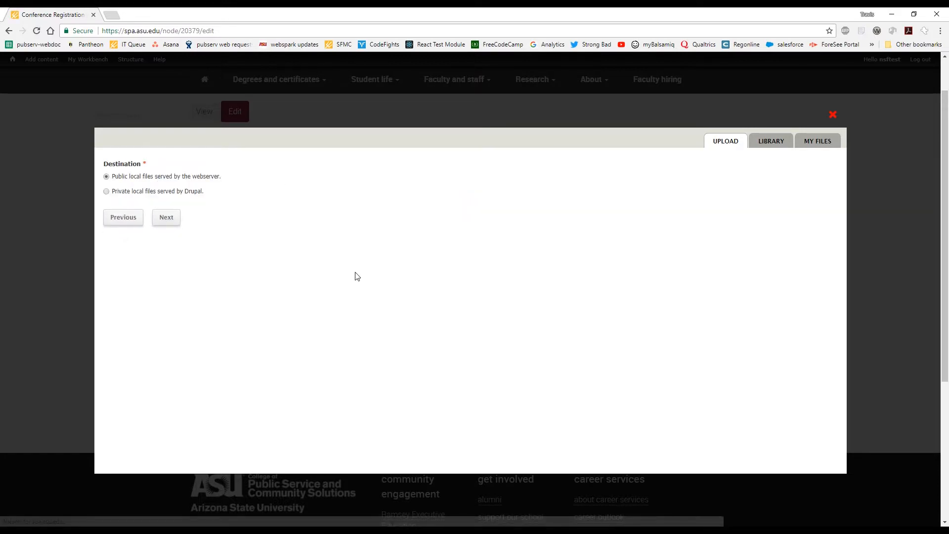
pyautogui.click(164, 216)
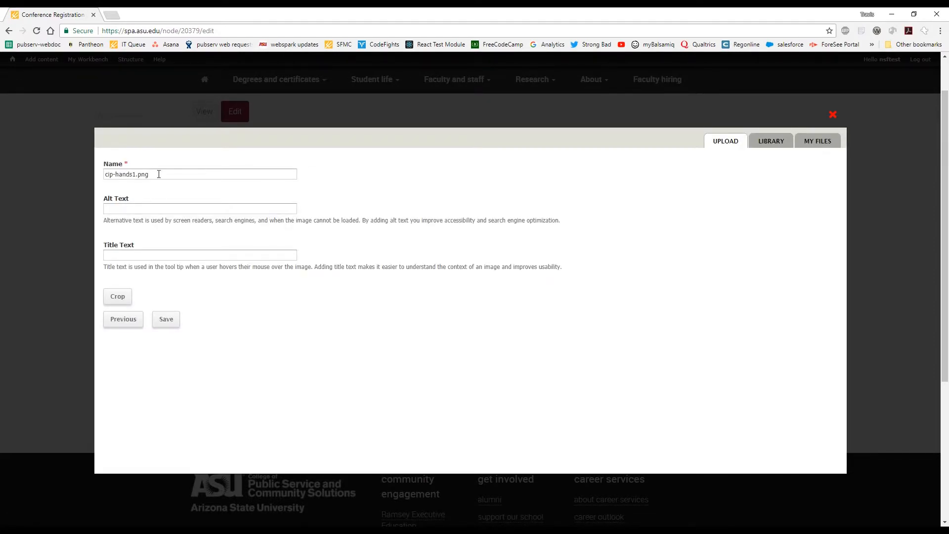
# Give cip-hands1.png the alt text "Hands clasped together" and save the file details.
pyautogui.click(157, 209)
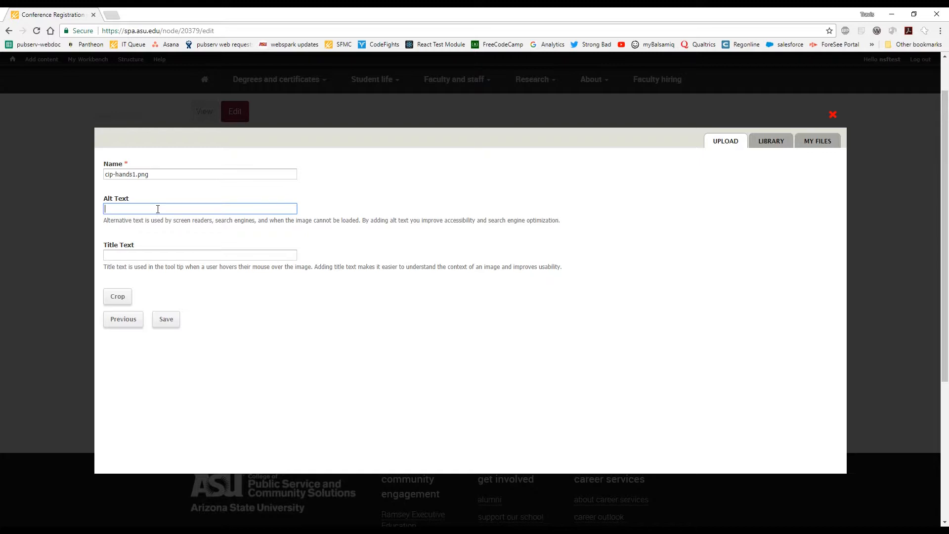
pyautogui.write('Hands ')
pyautogui.write('clap')
pyautogui.write('sed t')
pyautogui.write('ogether')
pyautogui.moveTo(191, 208); pyautogui.dragTo(91, 209)
pyautogui.click(255, 303)
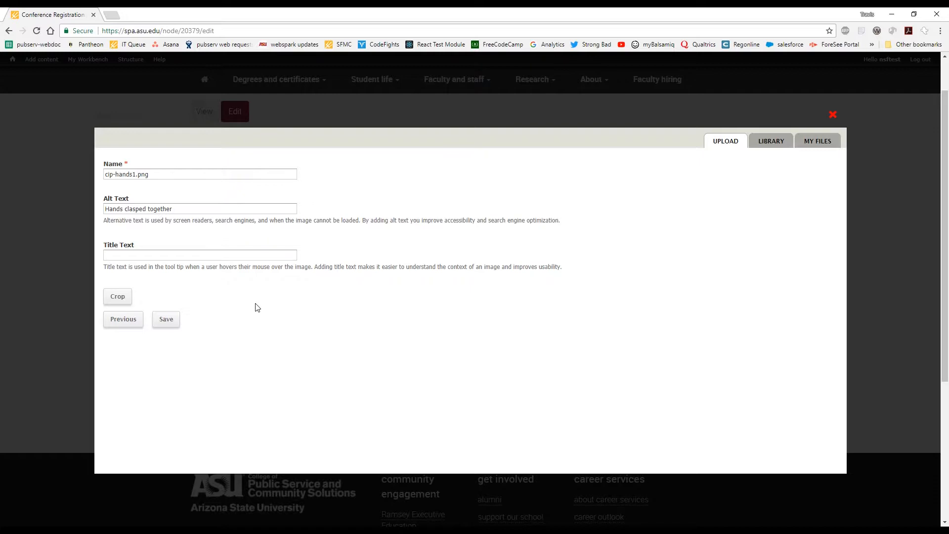
pyautogui.click(167, 321)
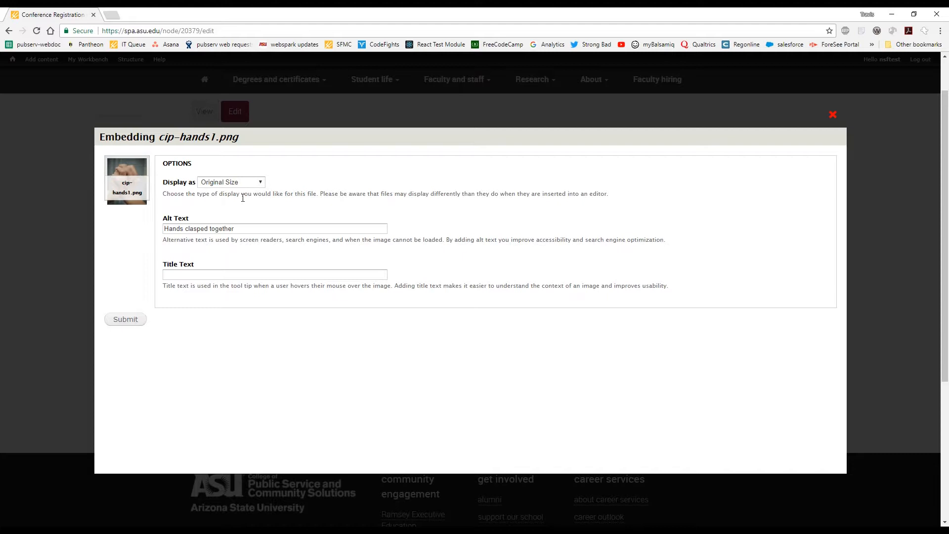
# Embed cip-hands1.png at Original Size in the body and check its placement above the Lorem ipsum paragraph.
pyautogui.click(126, 319)
pyautogui.scroll(-3, 406, 338)
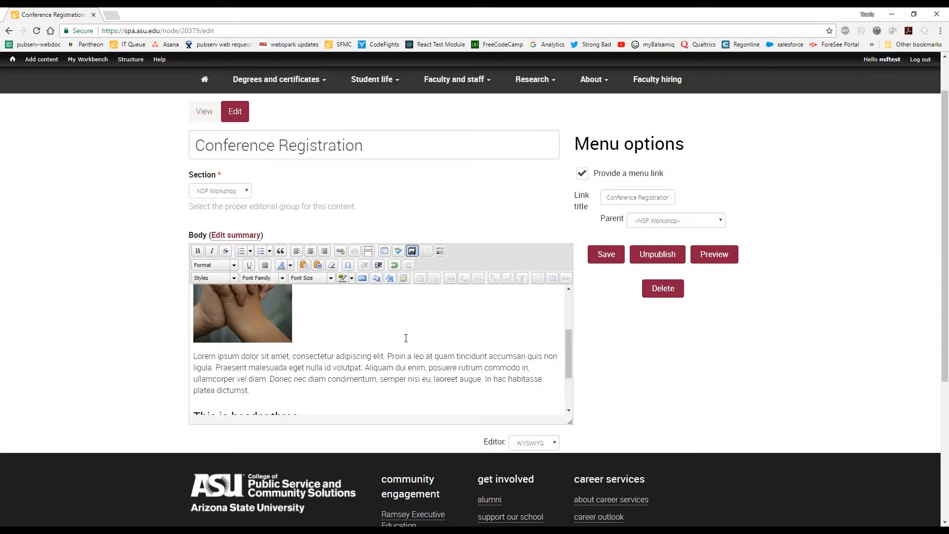
pyautogui.scroll(1, 297, 331)
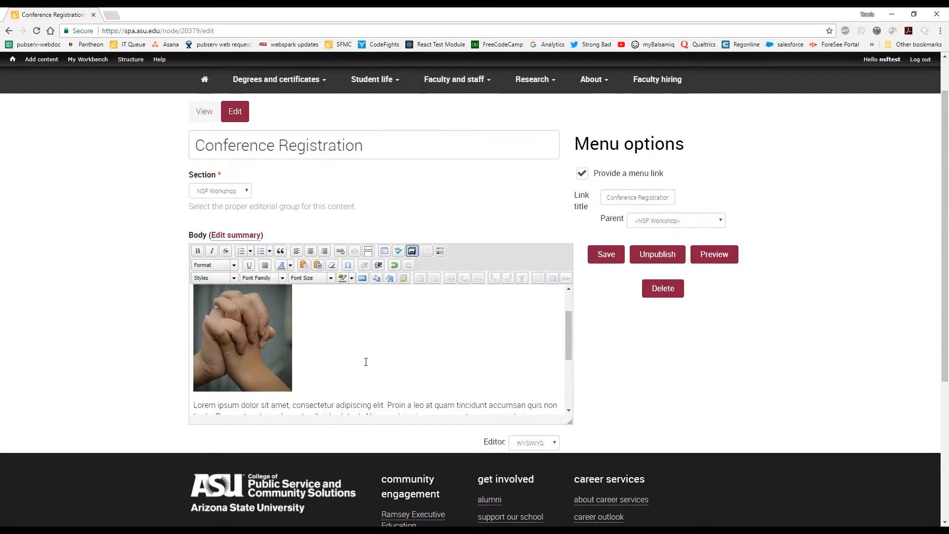
pyautogui.scroll(-1, 366, 361)
pyautogui.scroll(-1, 336, 341)
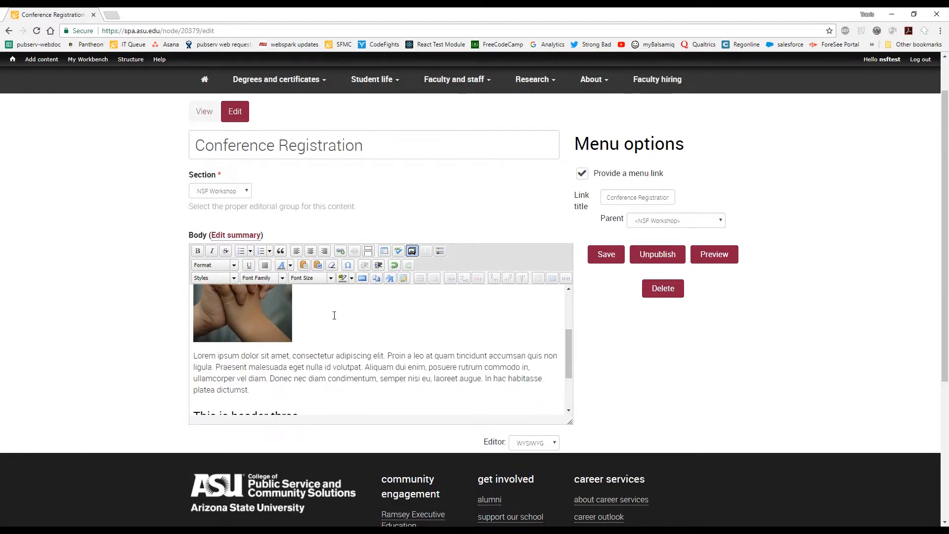
pyautogui.scroll(1, 305, 348)
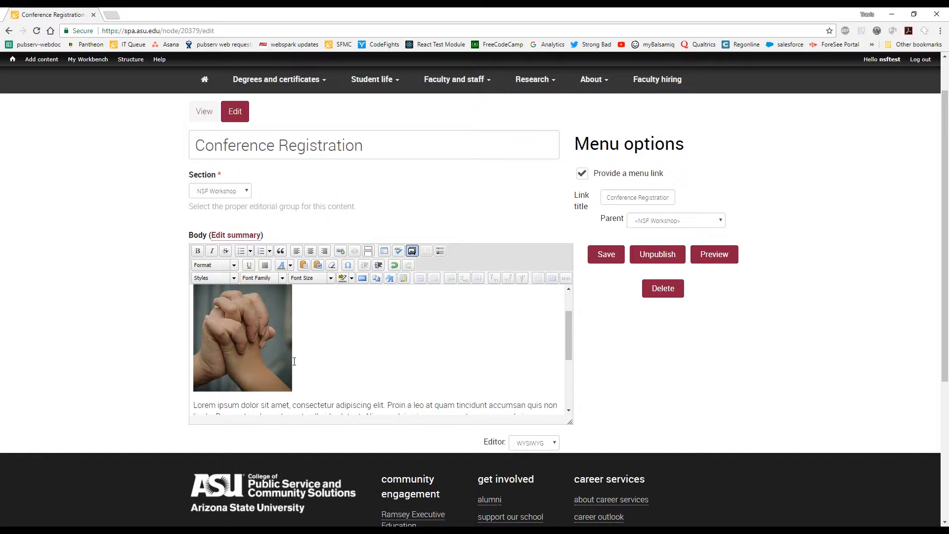
# Add the caption "This is another caption" to the hands image with Float set to Left, and check the text wrap.
pyautogui.click(243, 347)
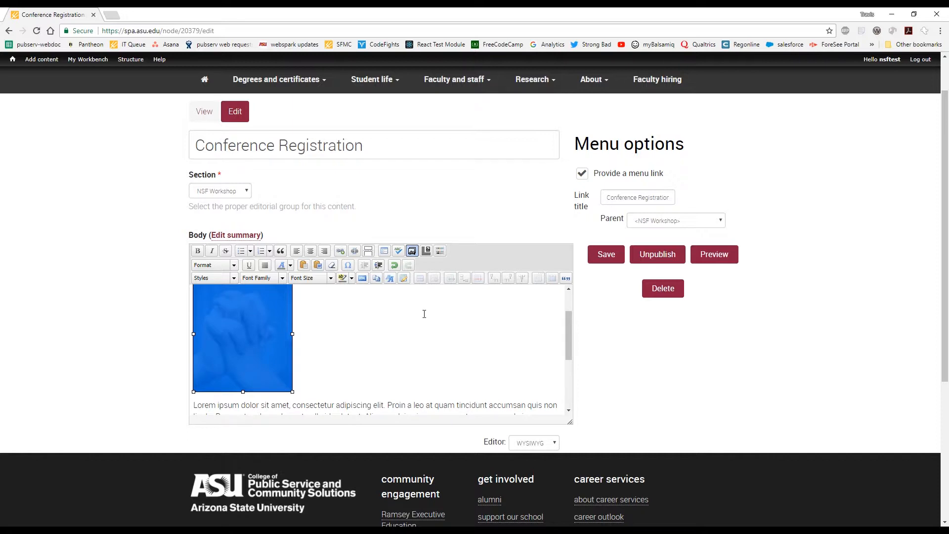
pyautogui.click(427, 252)
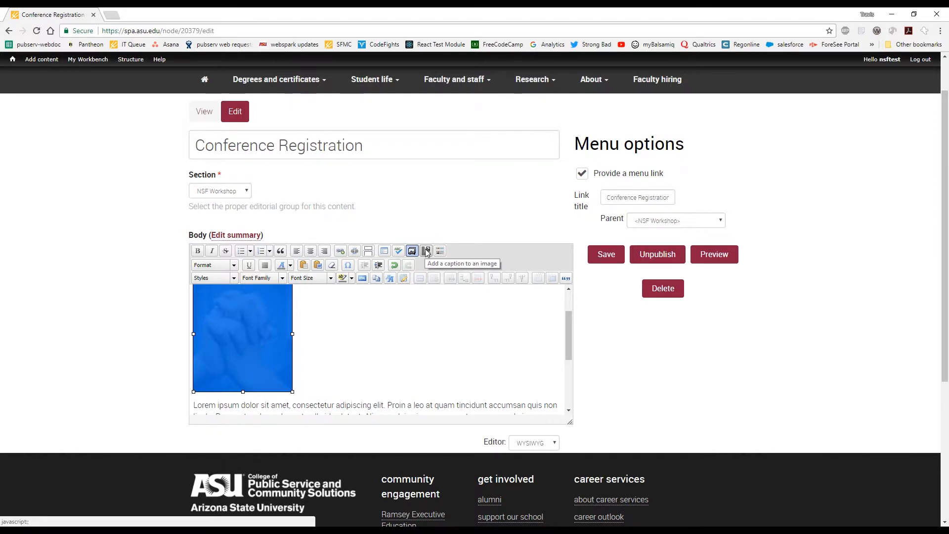
pyautogui.click(427, 252)
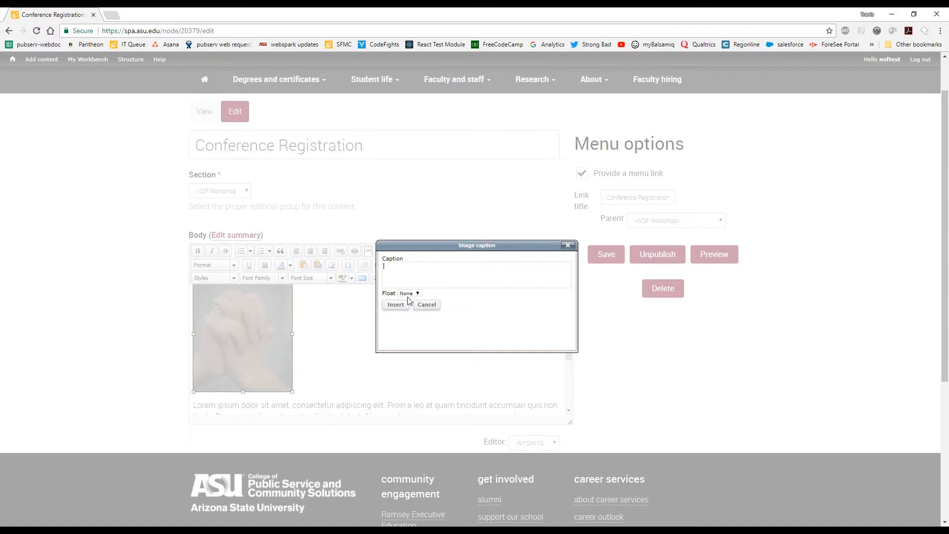
pyautogui.write('TT')
pyautogui.write('is is anot')
pyautogui.write('her capti')
pyautogui.write('on')
pyautogui.click(418, 294)
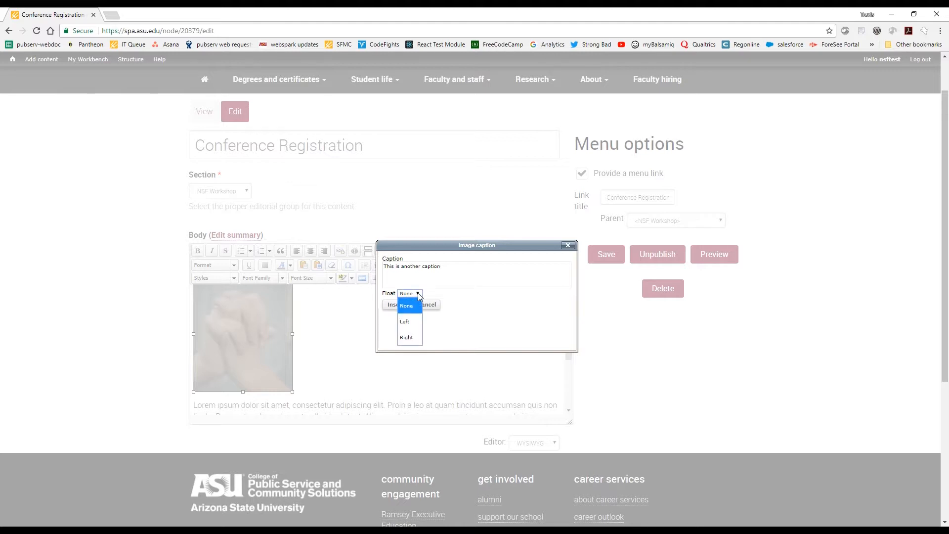
pyautogui.click(406, 322)
pyautogui.click(396, 305)
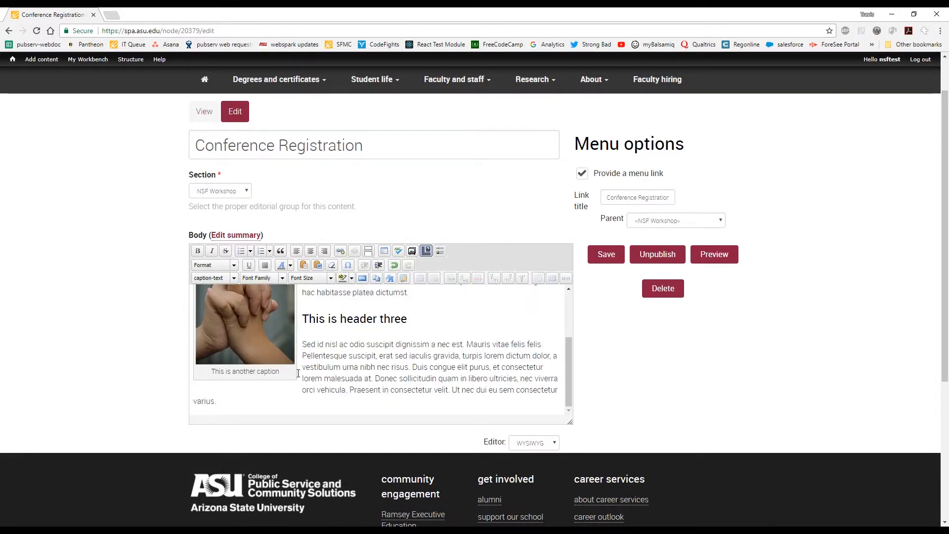
pyautogui.scroll(1, 270, 345)
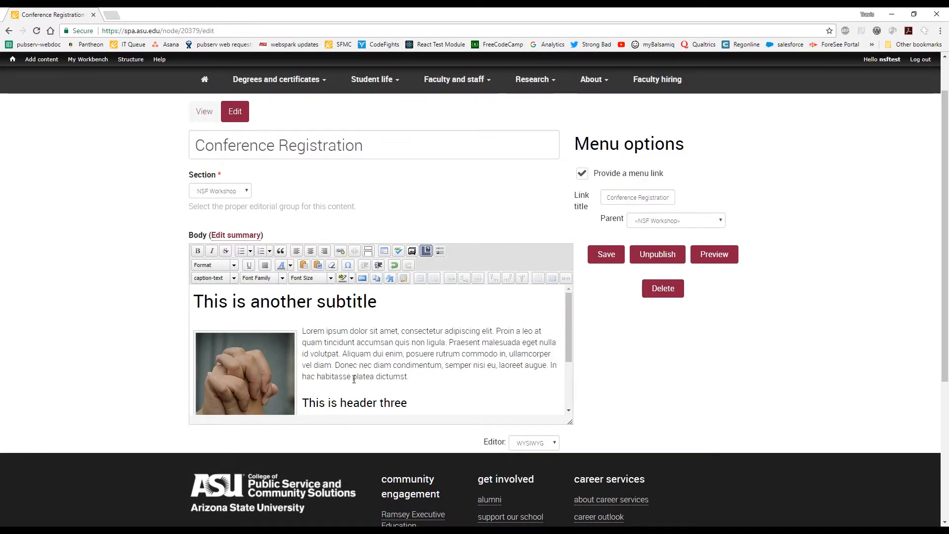
pyautogui.scroll(-1, 354, 379)
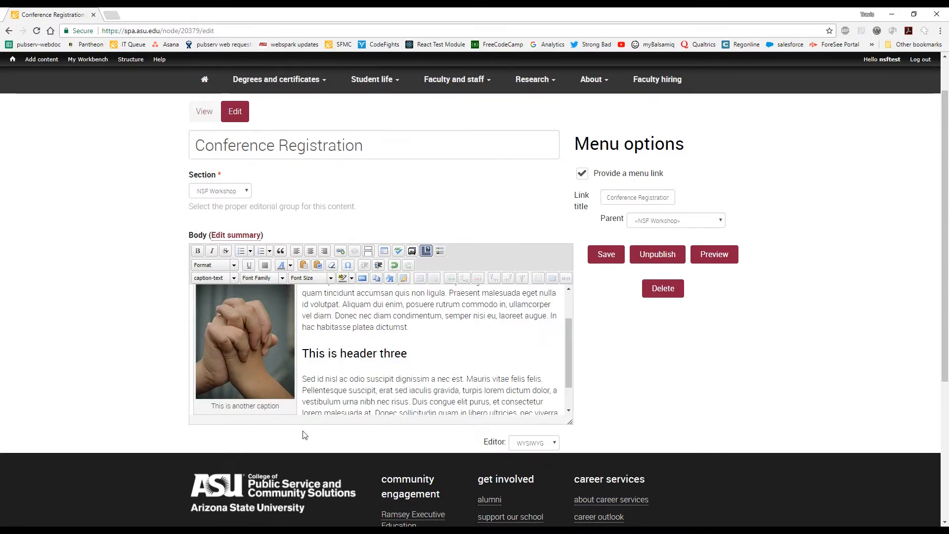
# Delete the caption text "This is another caption" below the hands image.
pyautogui.moveTo(282, 408); pyautogui.dragTo(199, 411)
pyautogui.click(298, 375)
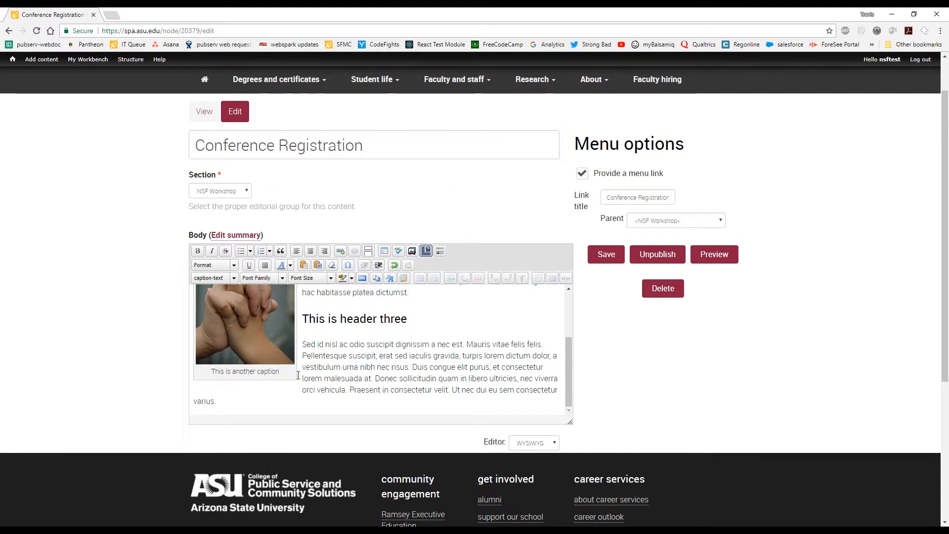
pyautogui.moveTo(298, 375); pyautogui.dragTo(212, 372)
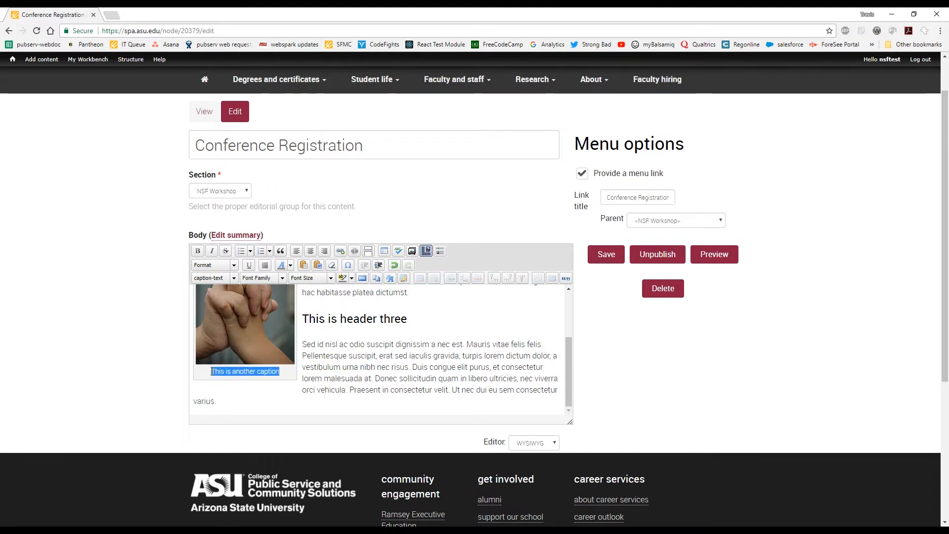
pyautogui.press('Delete')
pyautogui.click(269, 369)
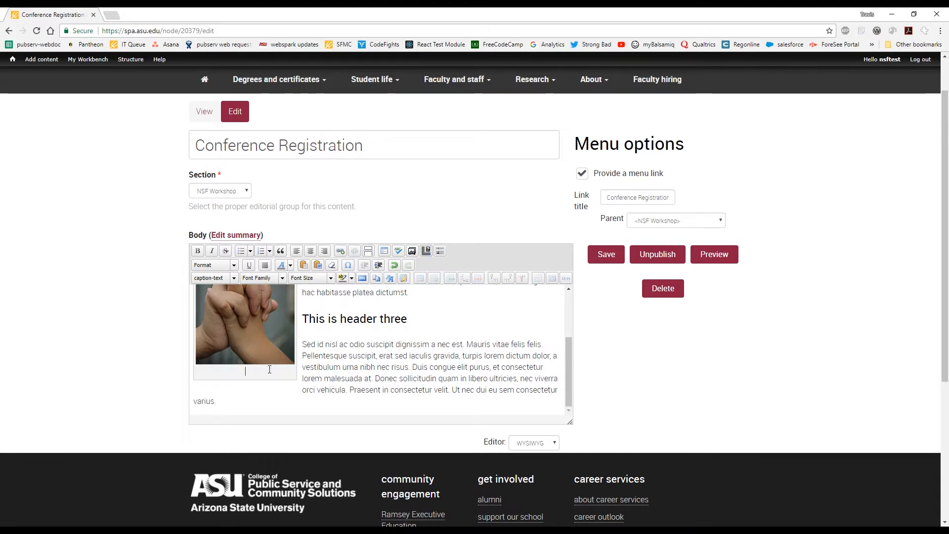
# Try to reopen the caption settings for the hands image whose caption text was removed.
pyautogui.scroll(3, 307, 370)
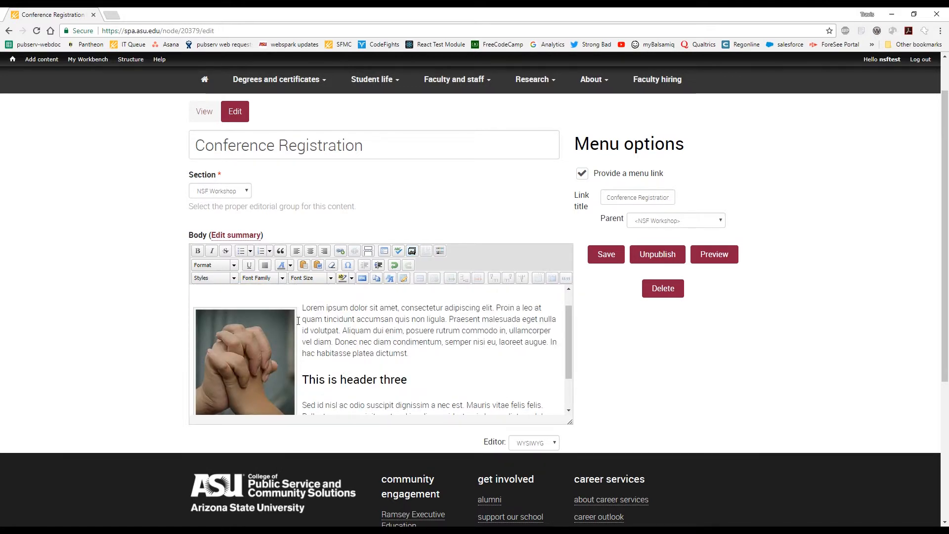
pyautogui.scroll(-2, 298, 320)
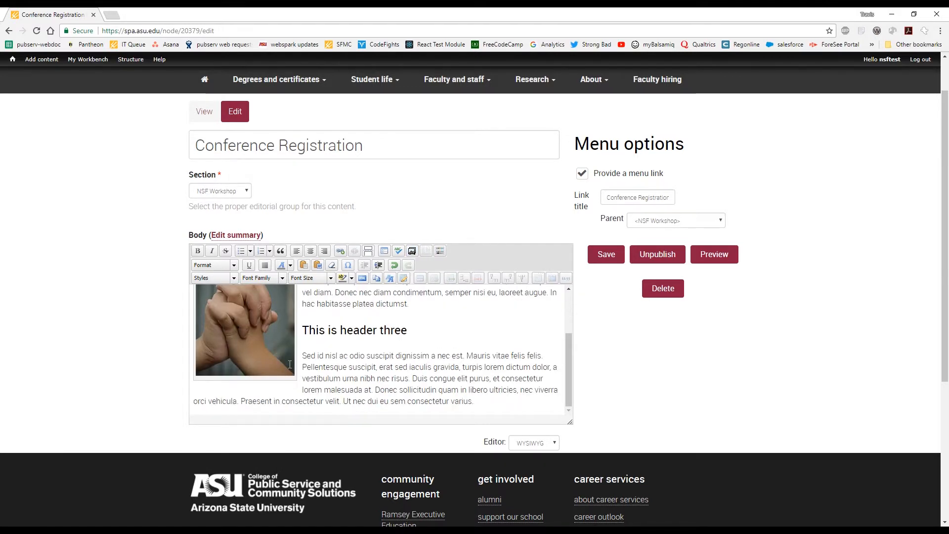
pyautogui.click(285, 357)
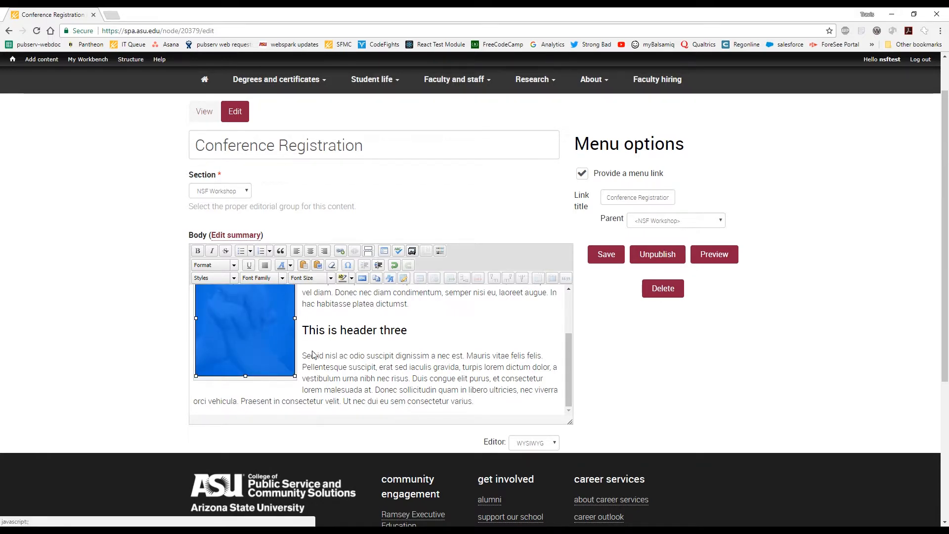
pyautogui.click(426, 251)
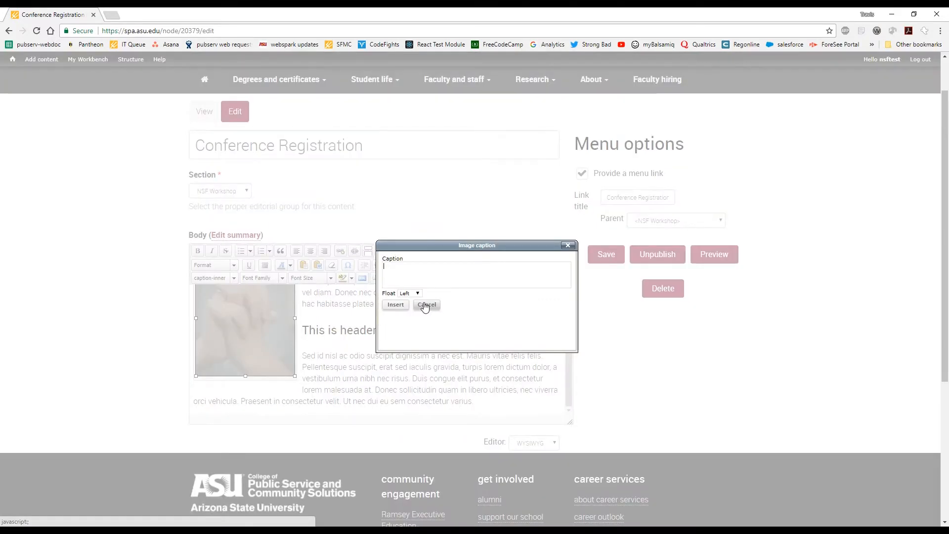
pyautogui.click(426, 305)
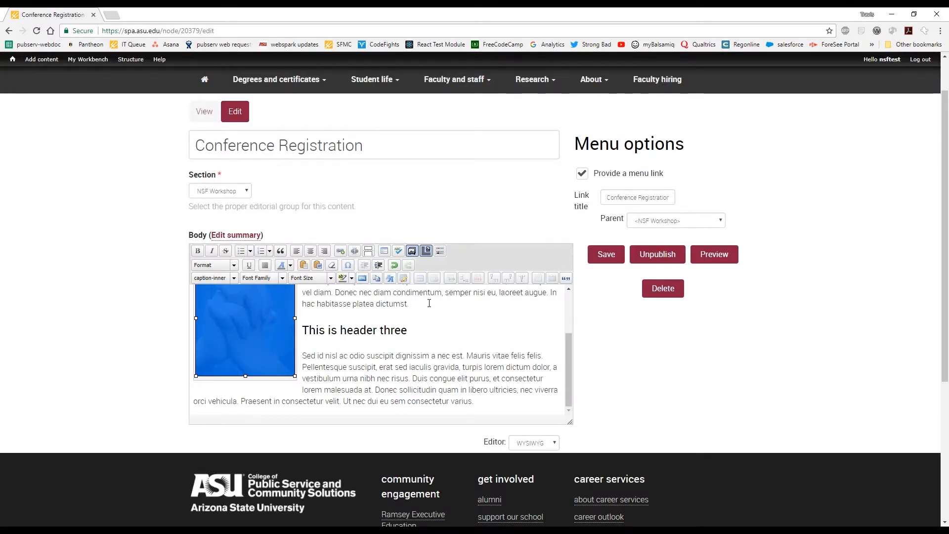
pyautogui.click(252, 383)
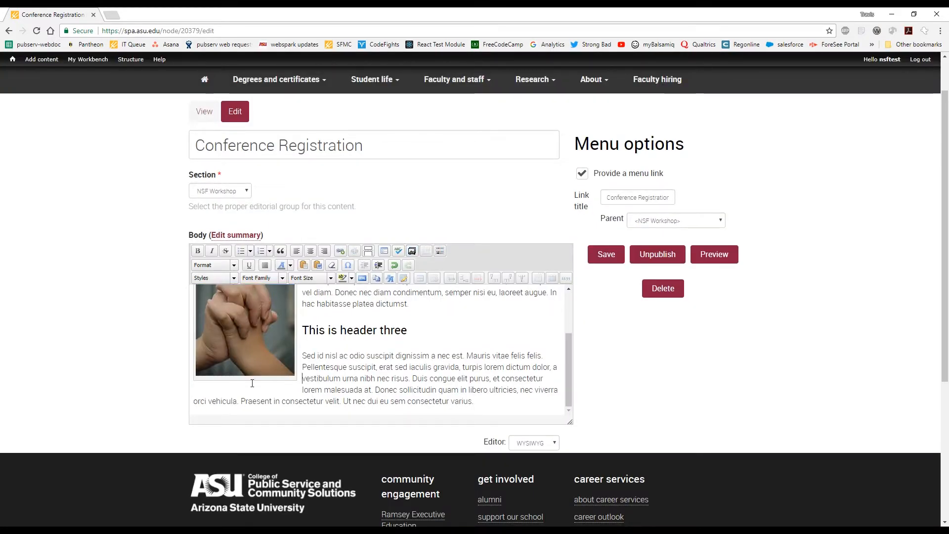
pyautogui.moveTo(252, 383); pyautogui.dragTo(264, 347)
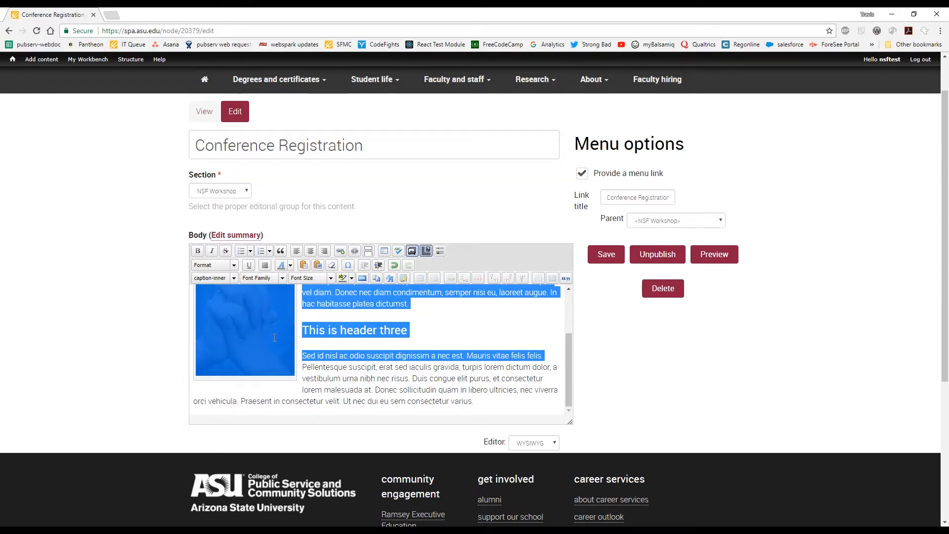
pyautogui.click(326, 355)
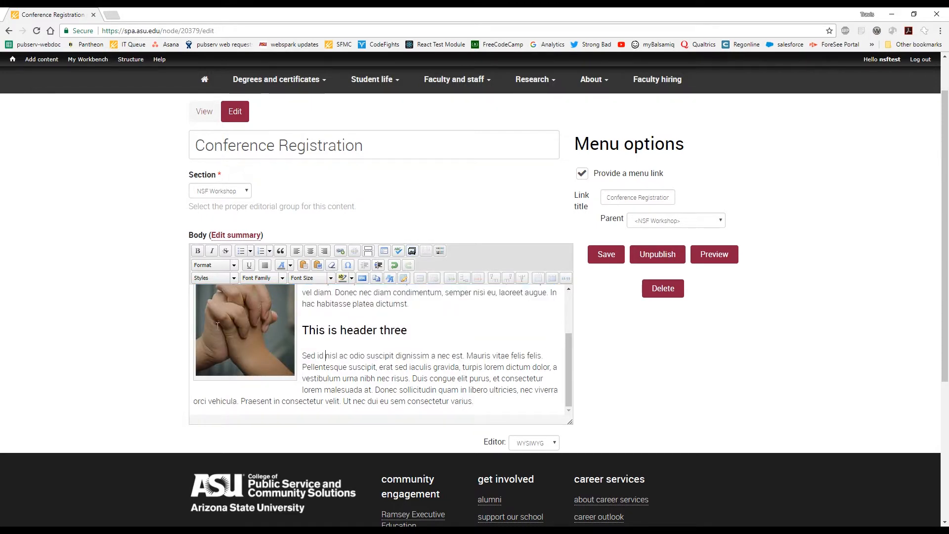
# Check the embedding options of cip-hands1.png and close them without changes.
pyautogui.click(234, 332)
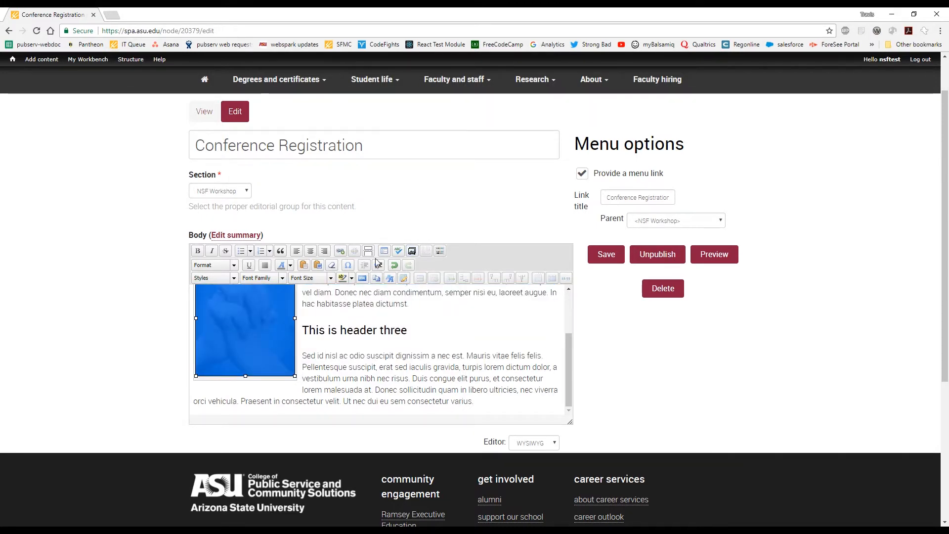
pyautogui.click(412, 251)
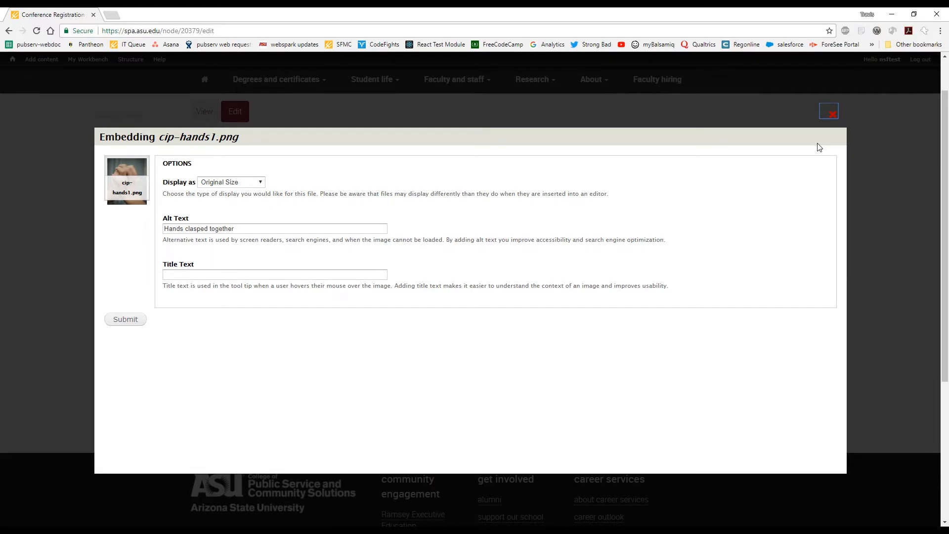
pyautogui.click(833, 116)
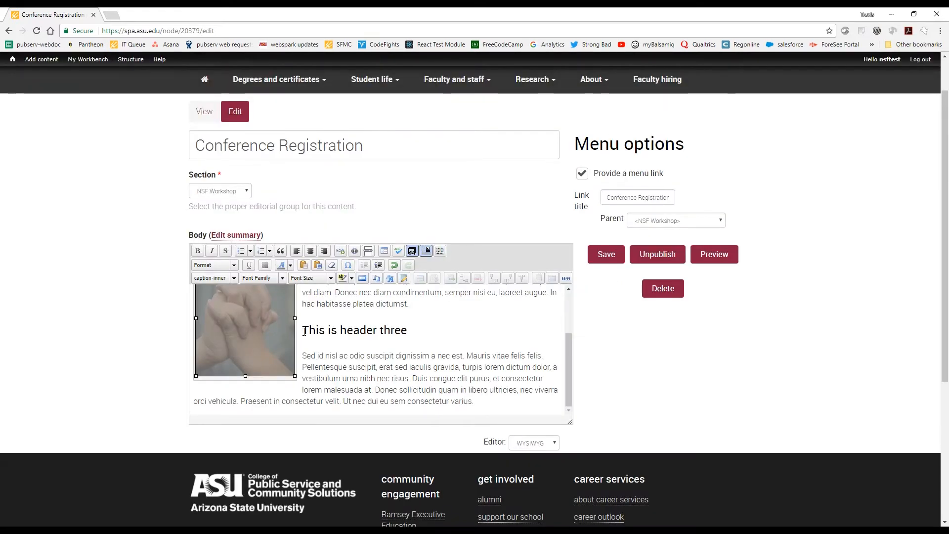
# Delete the captioned hands image from the body text.
pyautogui.click(280, 334)
pyautogui.press('Delete')
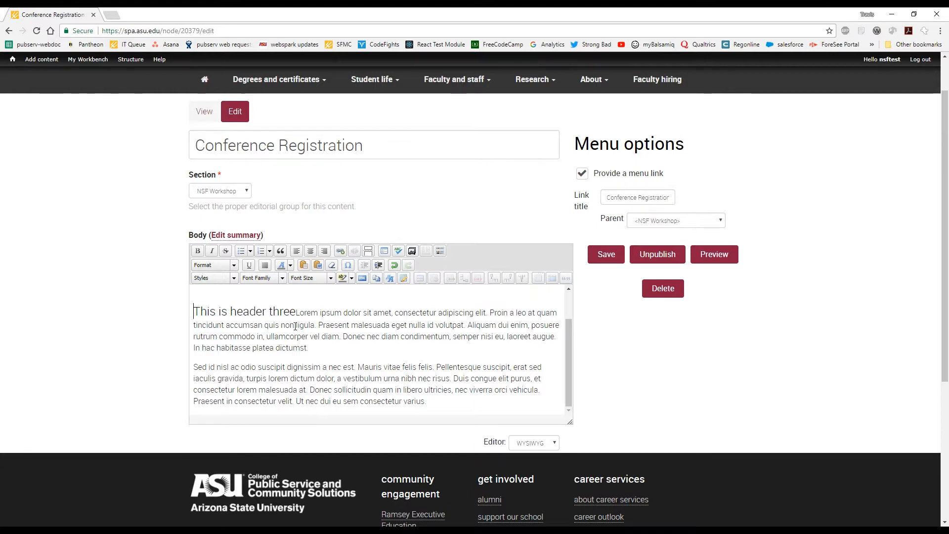
pyautogui.scroll(1, 303, 347)
pyautogui.scroll(1, 304, 348)
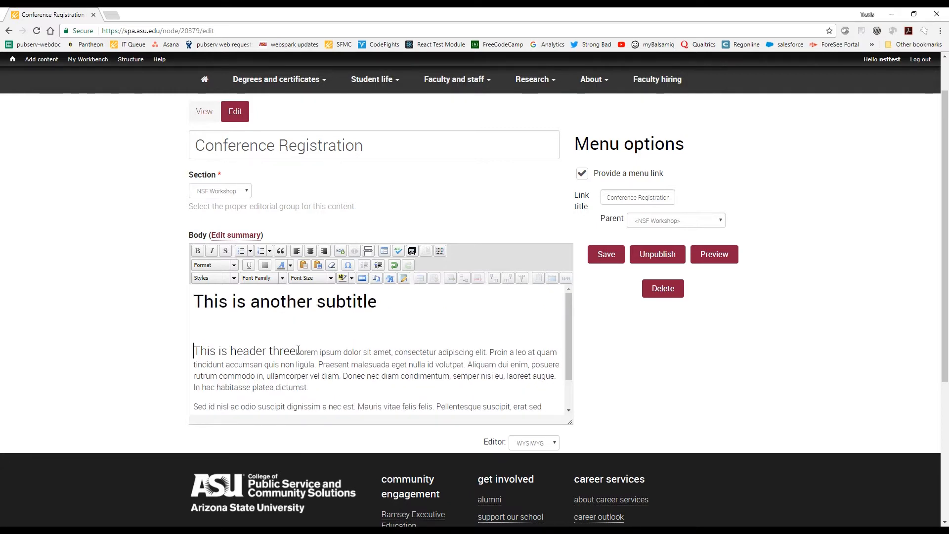
# Split the Lorem ipsum text from "This is header three" into its own paragraph and remove the blank line above the header.
pyautogui.click(298, 351)
pyautogui.press('Return')
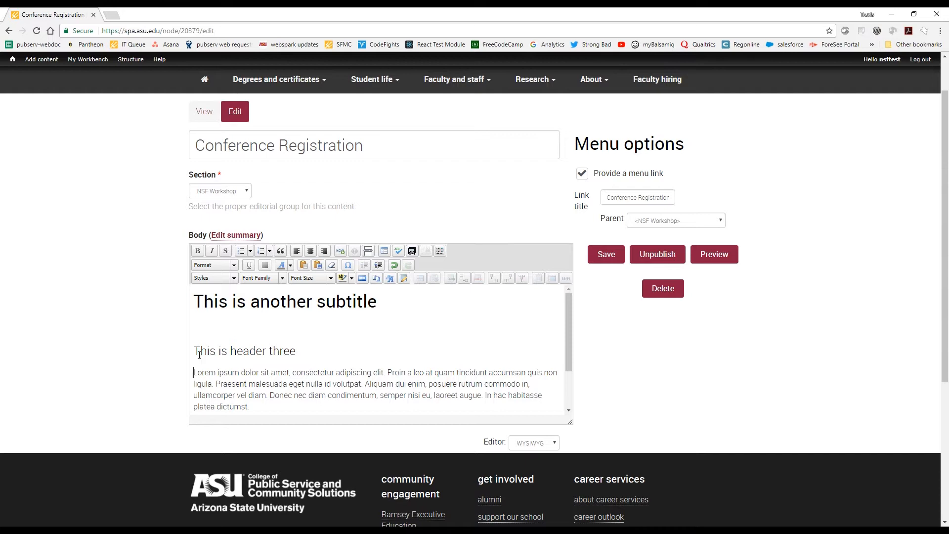
pyautogui.press('BackSpace')
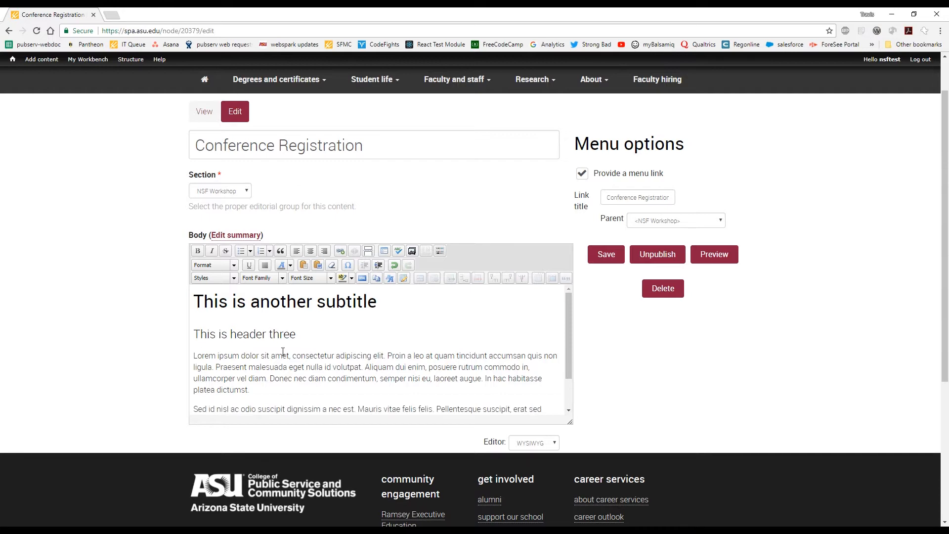
# Delete the "This is header three" line above the Lorem ipsum paragraph.
pyautogui.moveTo(296, 334); pyautogui.dragTo(191, 339)
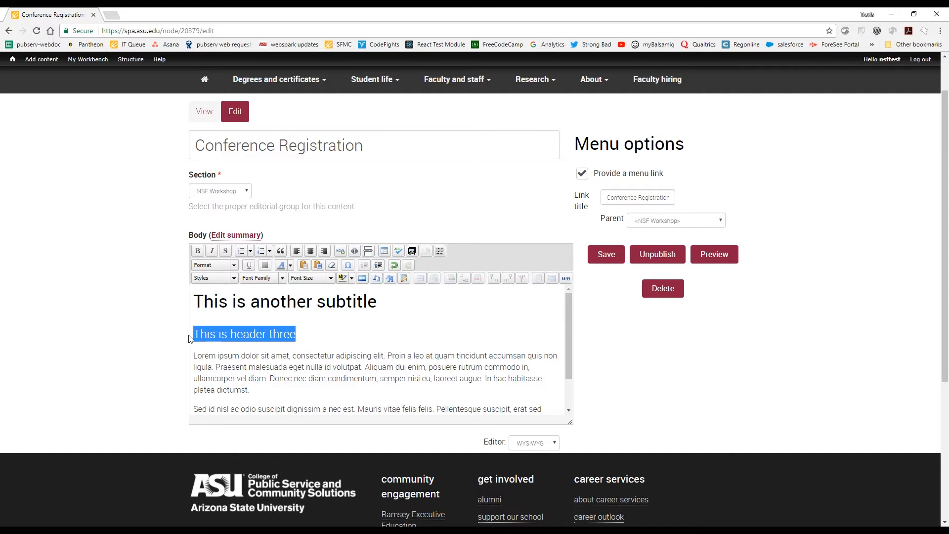
pyautogui.press('BackSpace')
pyautogui.press('Delete')
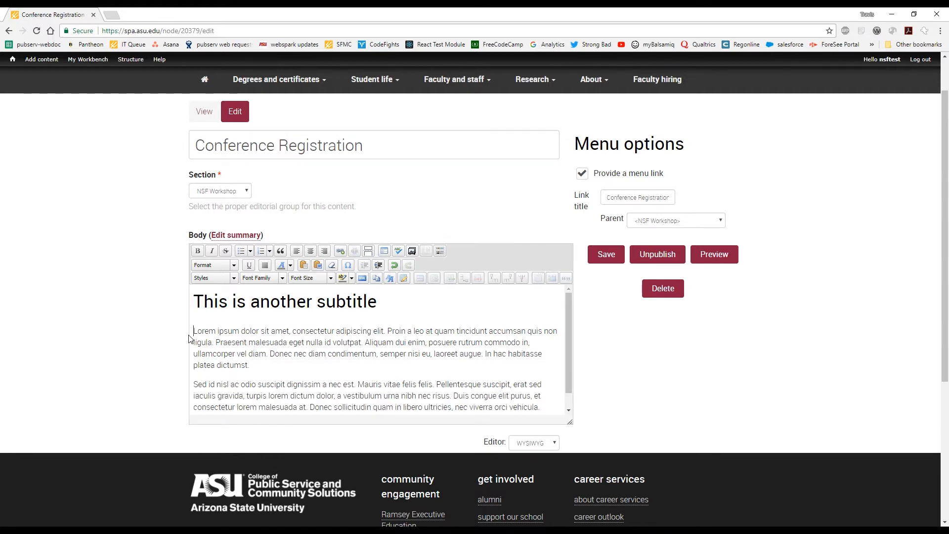
# Add the line "Header 3" above the Lorem ipsum paragraph and format it as Heading 3.
pyautogui.press('Return')
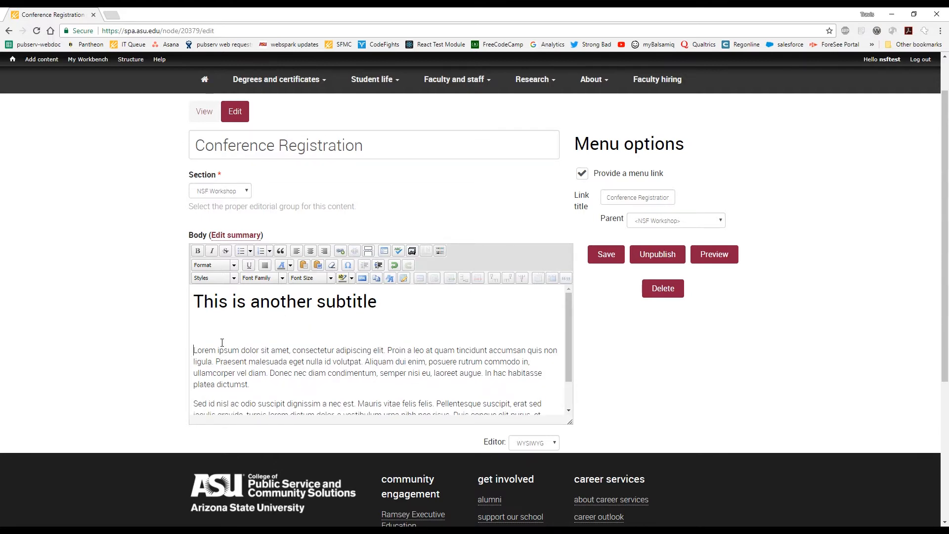
pyautogui.write('Header 3')
pyautogui.moveTo(253, 338); pyautogui.dragTo(154, 324)
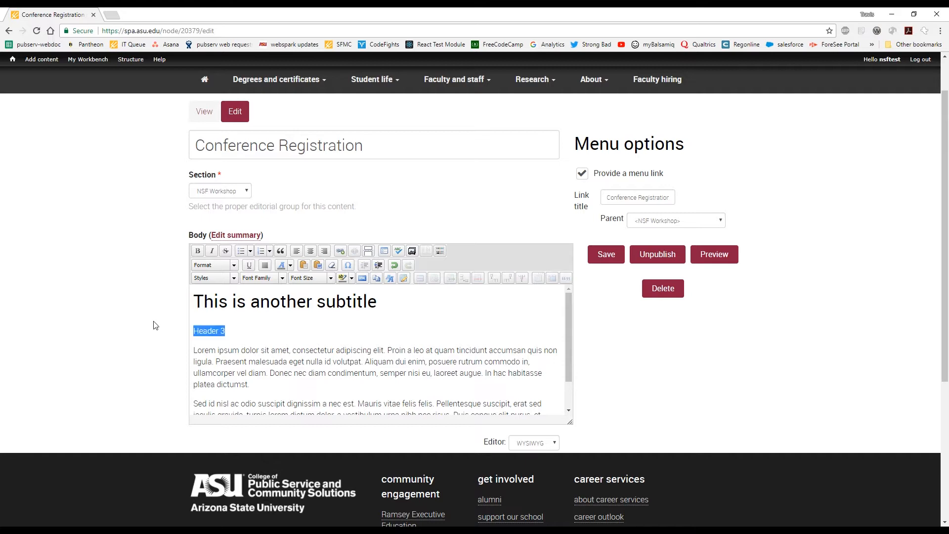
pyautogui.click(233, 265)
pyautogui.click(242, 312)
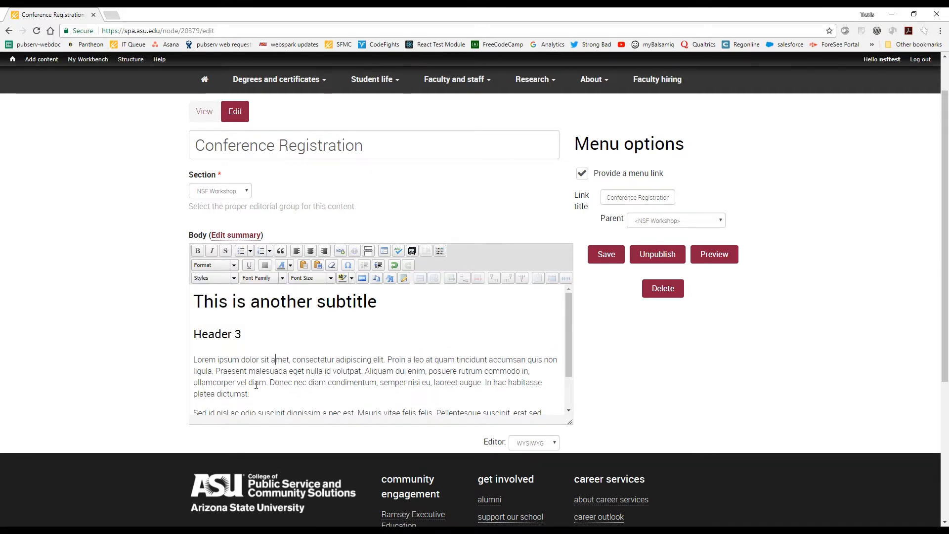
# Inspect the body's HTML source, then return to the WYSIWYG editor.
pyautogui.click(554, 443)
pyautogui.click(541, 474)
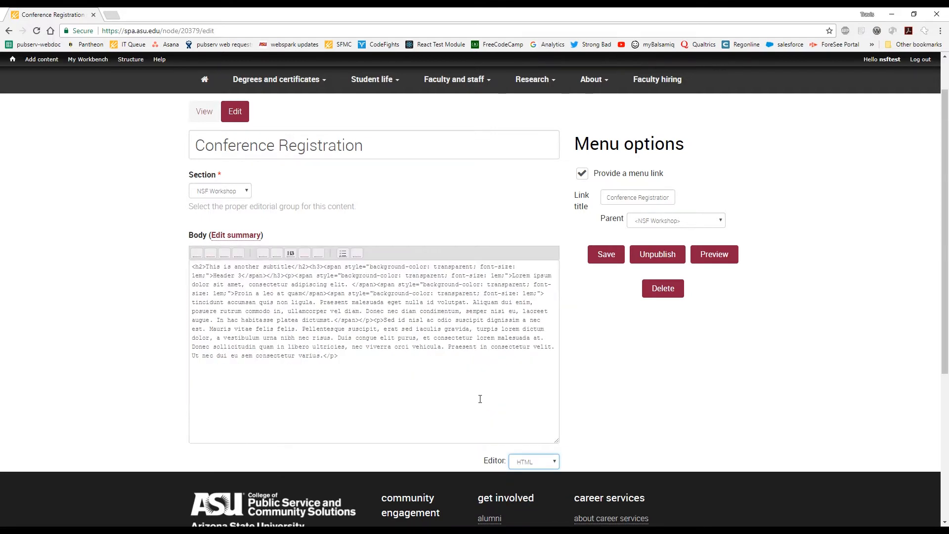
pyautogui.click(554, 466)
pyautogui.click(540, 475)
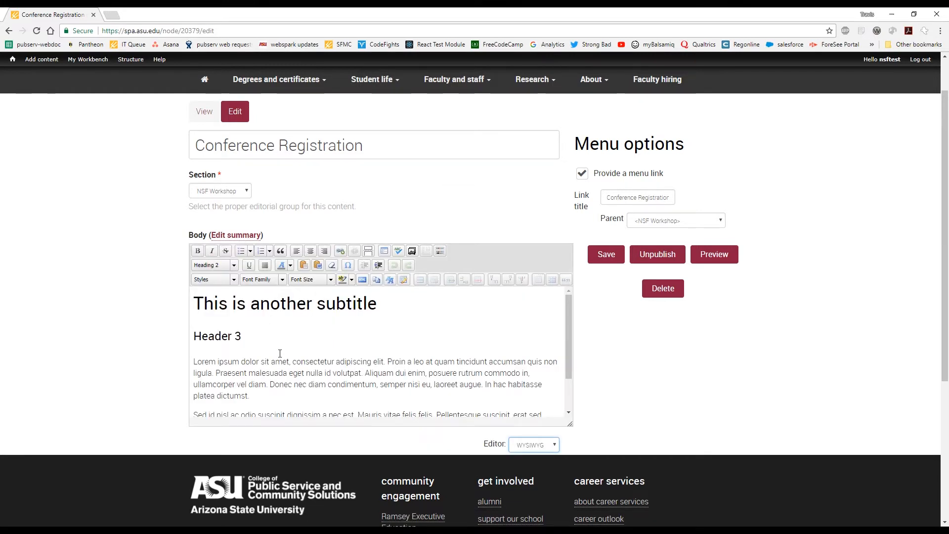
# Insert a blank line between the two body paragraphs and embed cip-hands1.png from My Files there at Original Size.
pyautogui.click(261, 364)
pyautogui.scroll(-1, 261, 364)
pyautogui.click(278, 353)
pyautogui.press('Return')
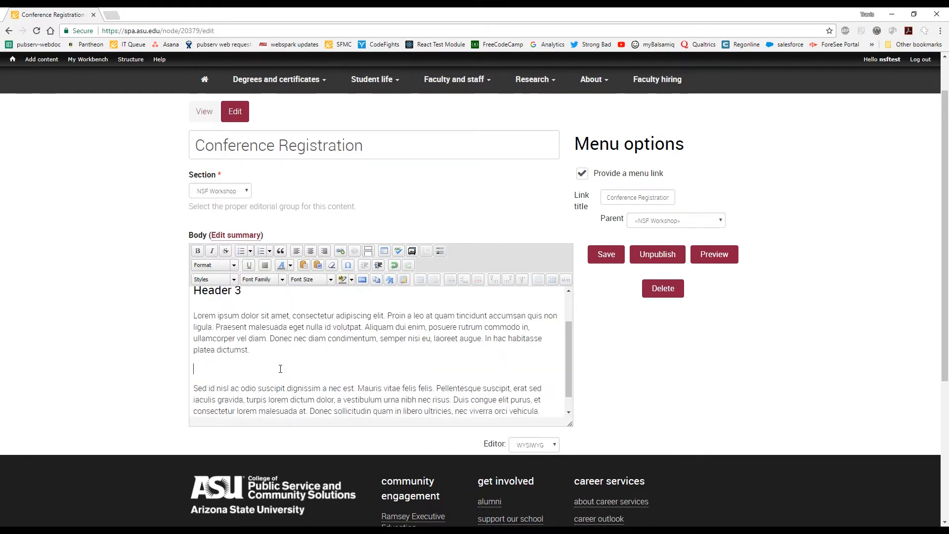
pyautogui.click(412, 252)
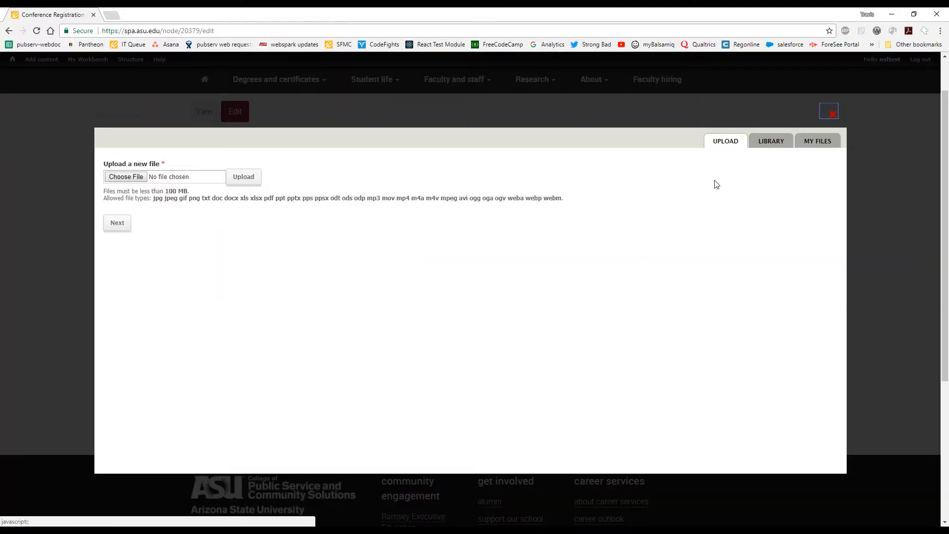
pyautogui.click(817, 141)
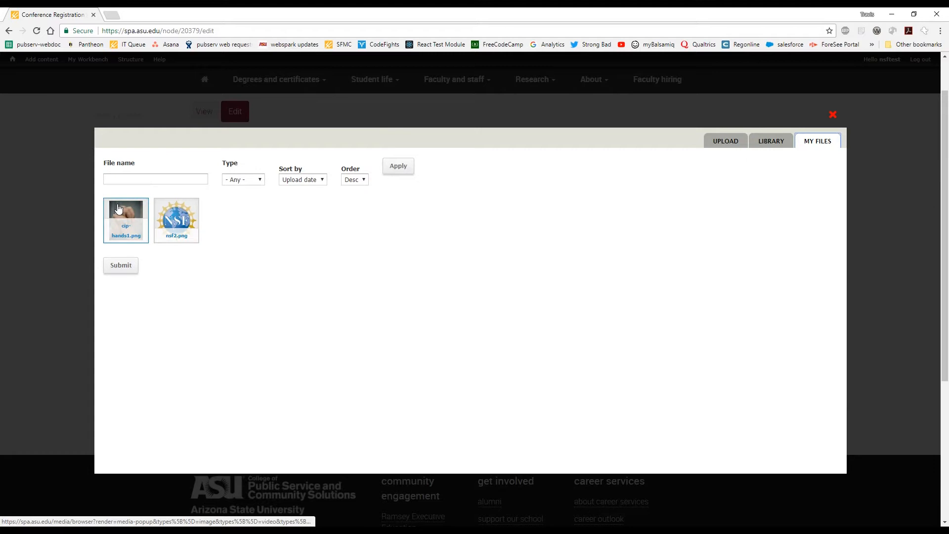
pyautogui.click(119, 266)
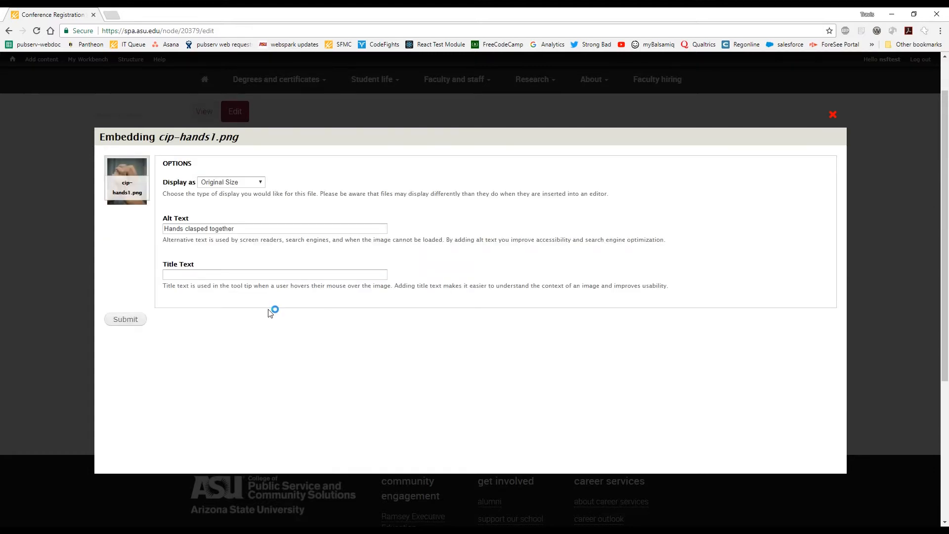
pyautogui.click(125, 319)
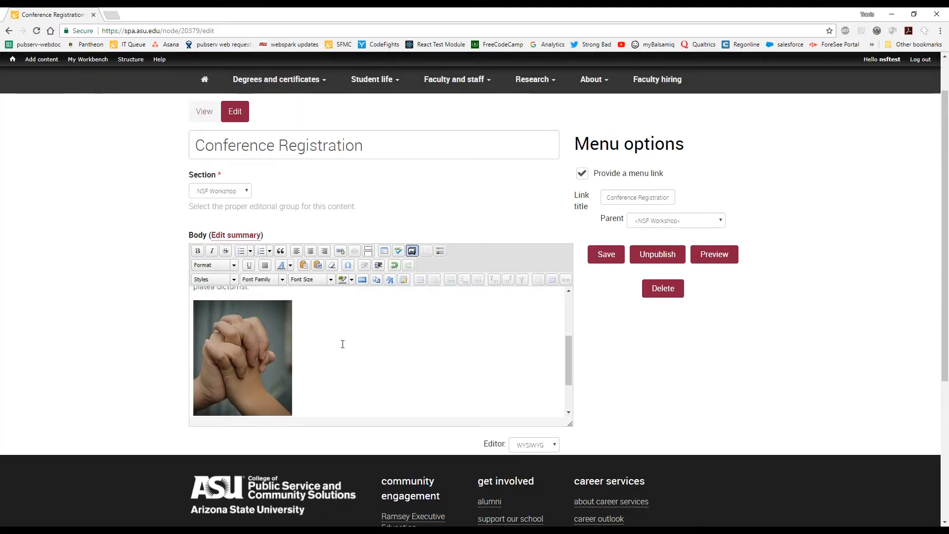
# Apply the float-left style to the clasped-hands image in the body so the second paragraph wraps beside it.
pyautogui.click(269, 348)
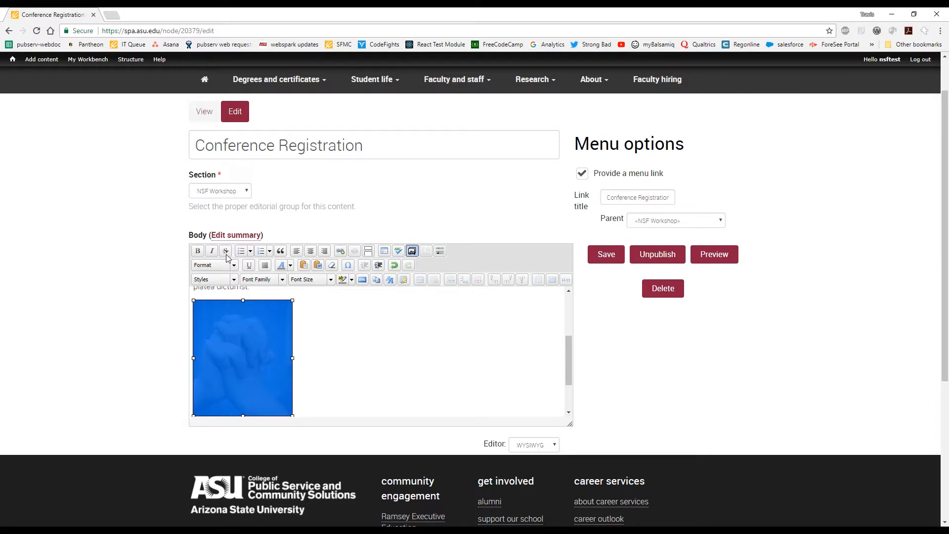
pyautogui.click(234, 265)
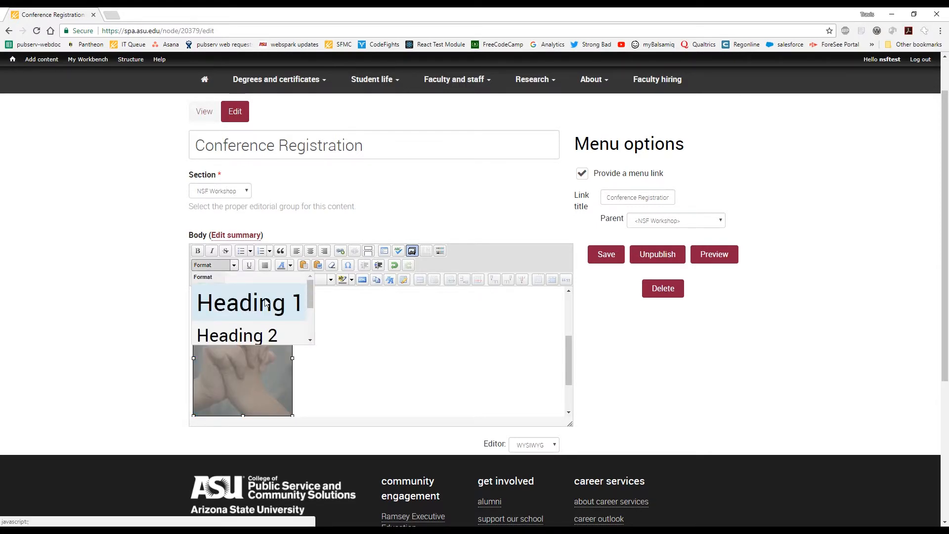
pyautogui.click(235, 267)
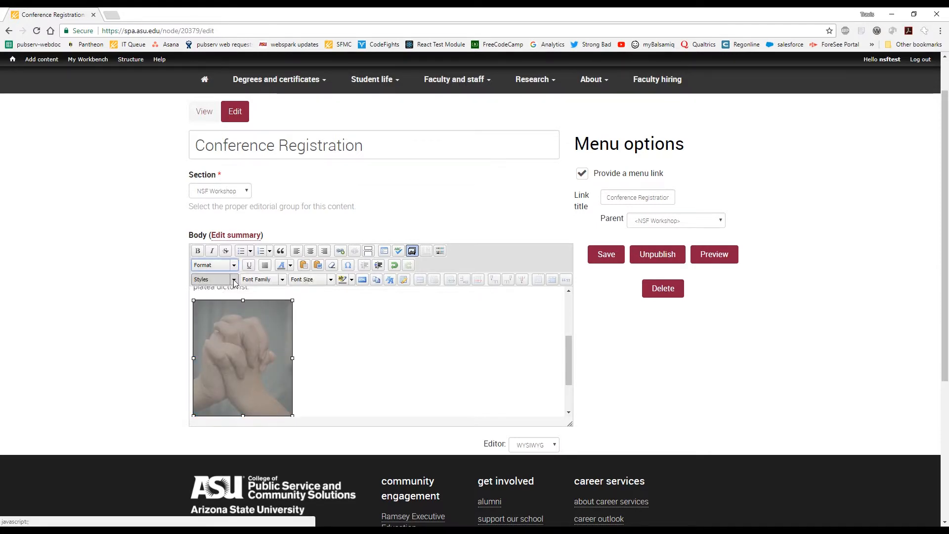
pyautogui.click(234, 282)
pyautogui.scroll(-1, 252, 316)
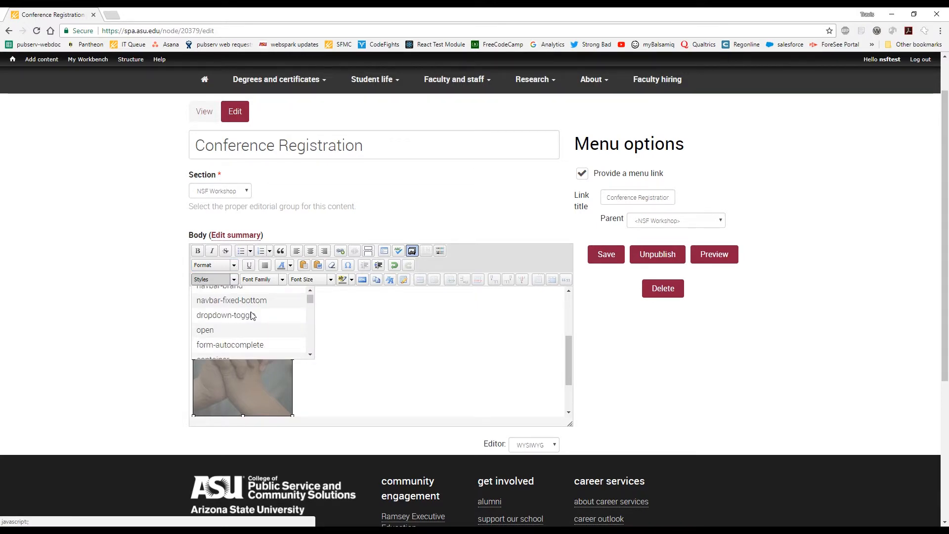
pyautogui.scroll(-2, 252, 316)
pyautogui.scroll(-2, 252, 316)
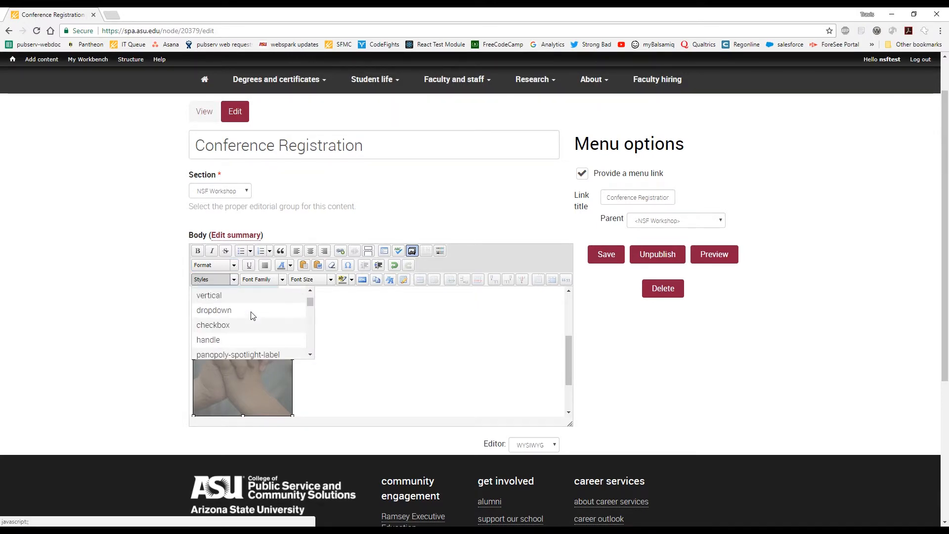
pyautogui.scroll(-2, 253, 316)
pyautogui.scroll(-2, 252, 316)
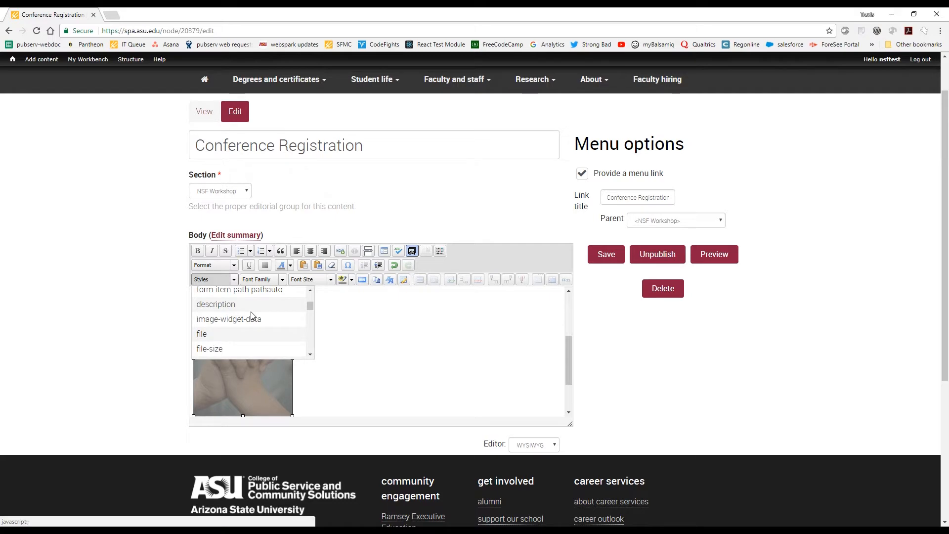
pyautogui.scroll(-2, 251, 316)
pyautogui.scroll(-2, 252, 316)
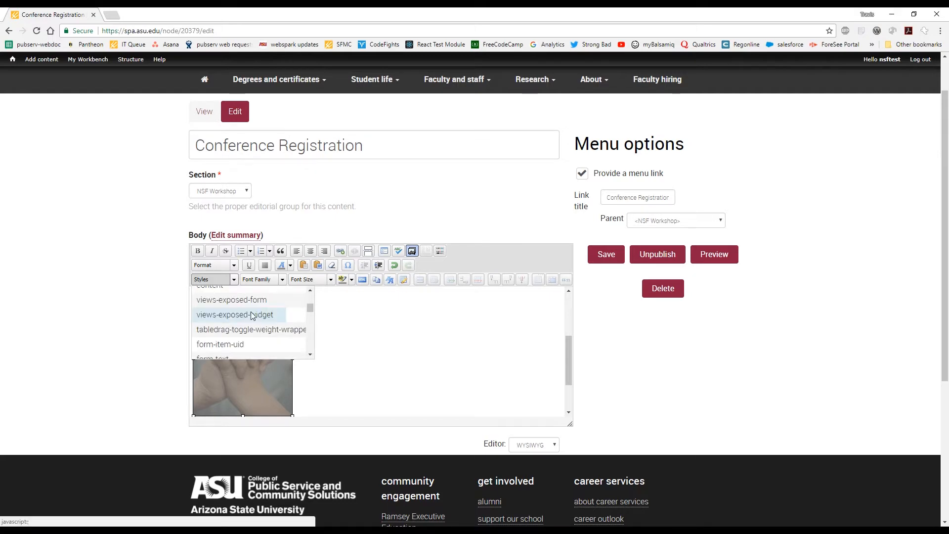
pyautogui.scroll(-2, 252, 315)
pyautogui.scroll(-2, 253, 316)
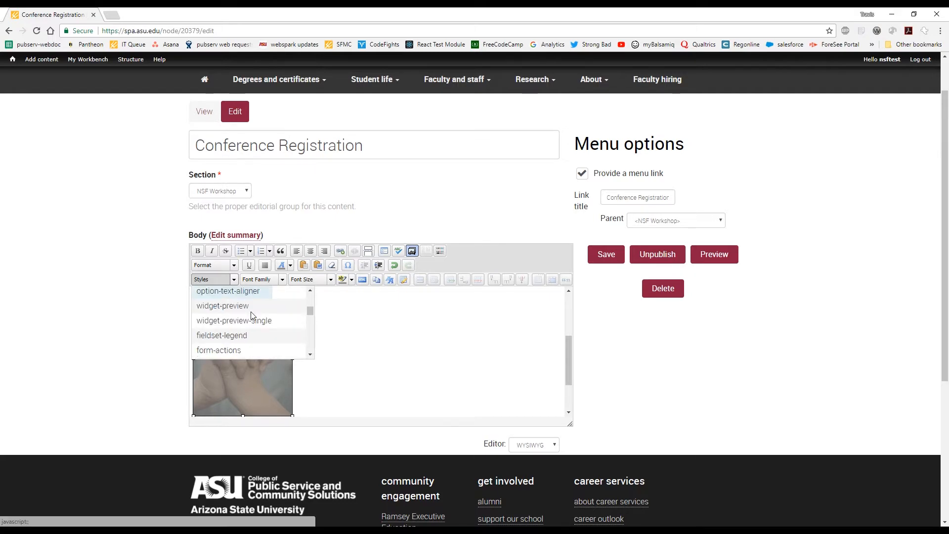
pyautogui.scroll(-2, 252, 316)
pyautogui.scroll(-2, 252, 316)
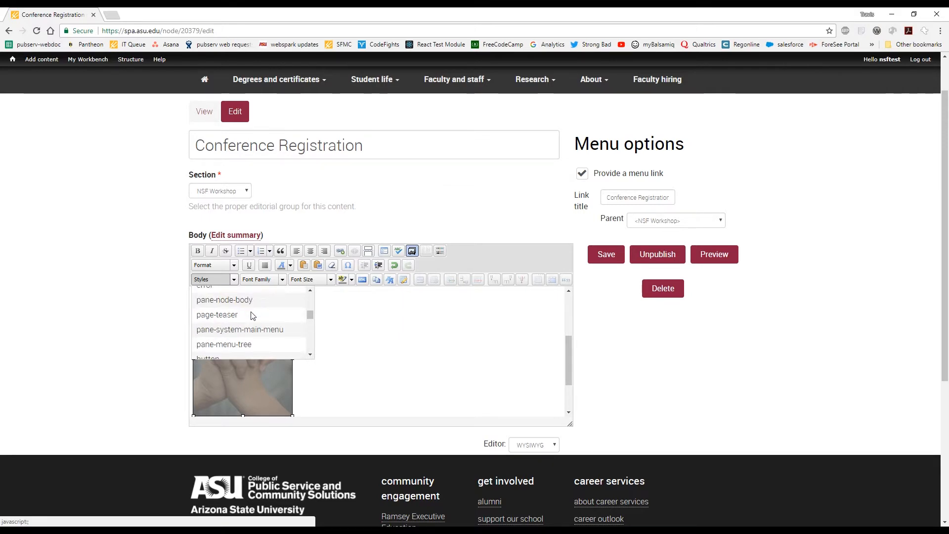
pyautogui.scroll(-1, 253, 316)
pyautogui.scroll(-2, 252, 316)
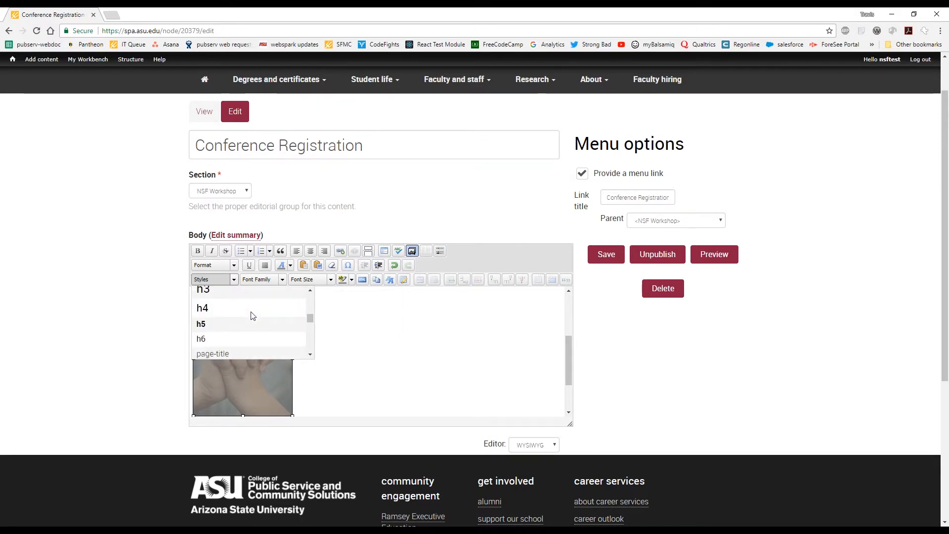
pyautogui.scroll(-2, 252, 316)
pyautogui.scroll(-1, 253, 316)
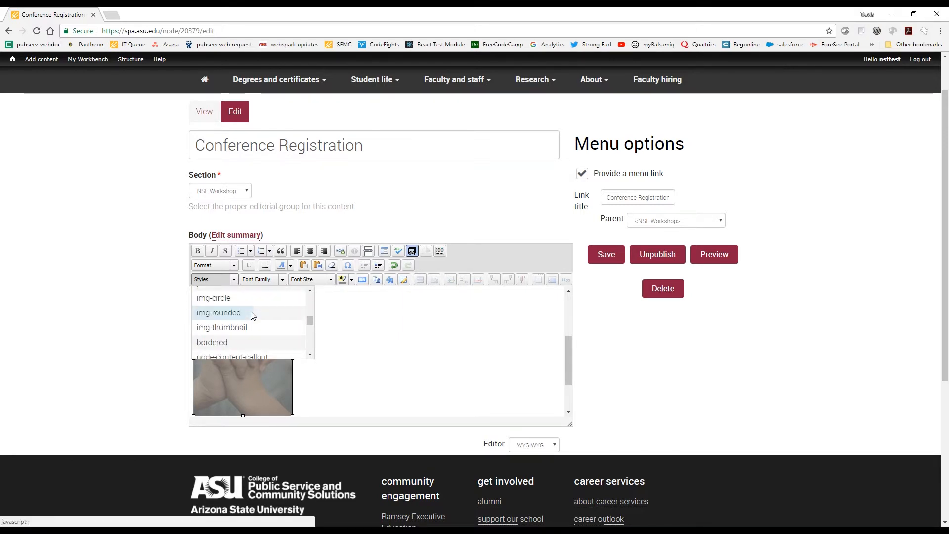
pyautogui.scroll(-2, 253, 316)
pyautogui.scroll(-2, 252, 316)
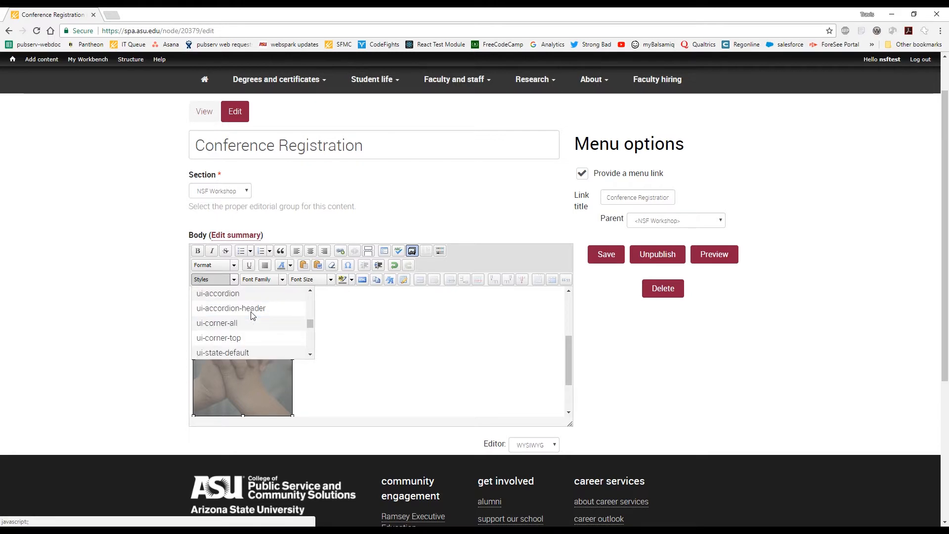
pyautogui.scroll(-1, 253, 316)
pyautogui.scroll(-1, 251, 313)
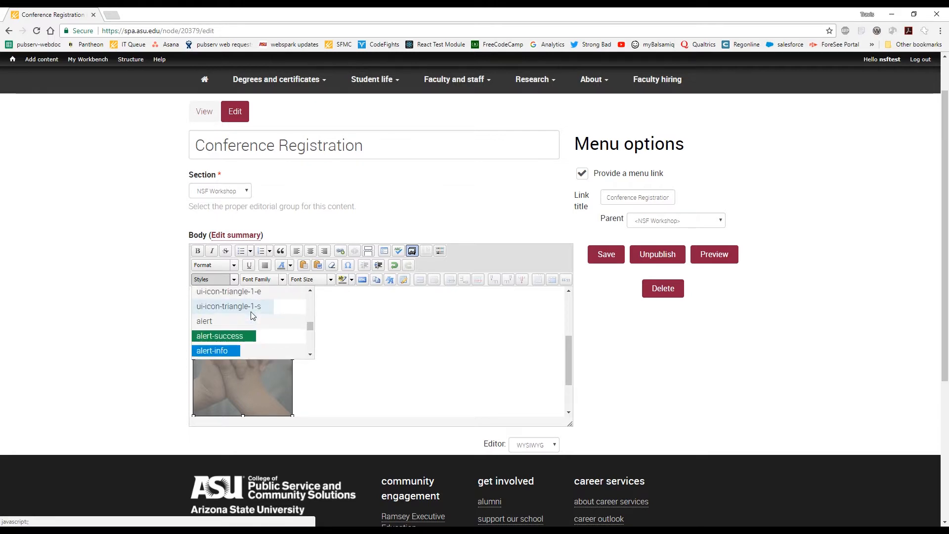
pyautogui.scroll(-1, 251, 313)
pyautogui.scroll(-1, 253, 316)
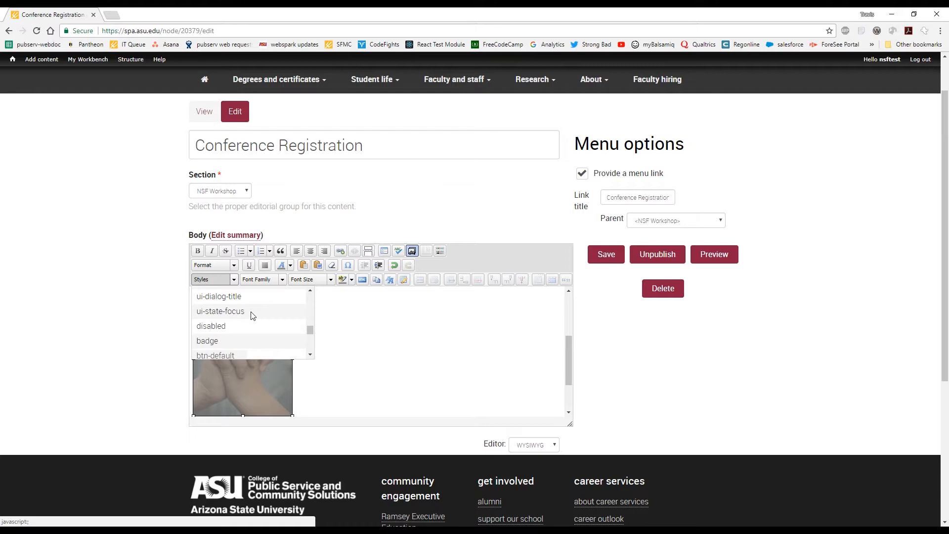
pyautogui.scroll(-1, 253, 315)
pyautogui.scroll(-1, 252, 316)
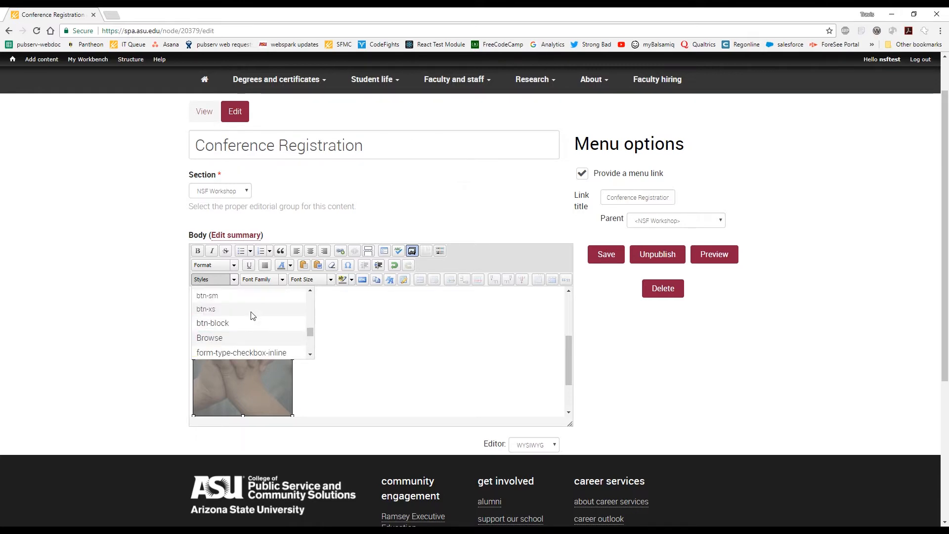
pyautogui.scroll(-2, 253, 316)
pyautogui.scroll(1, 252, 316)
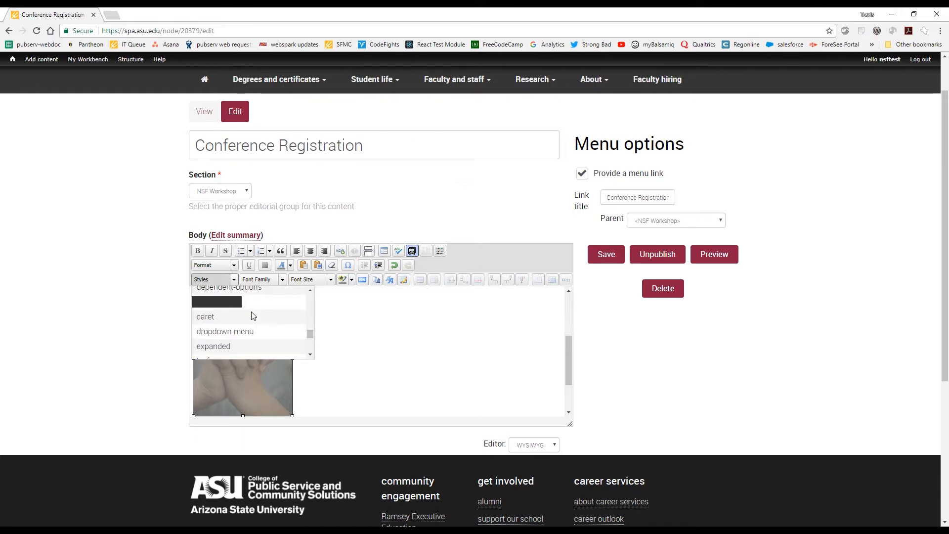
pyautogui.scroll(-3, 251, 316)
pyautogui.scroll(-2, 252, 316)
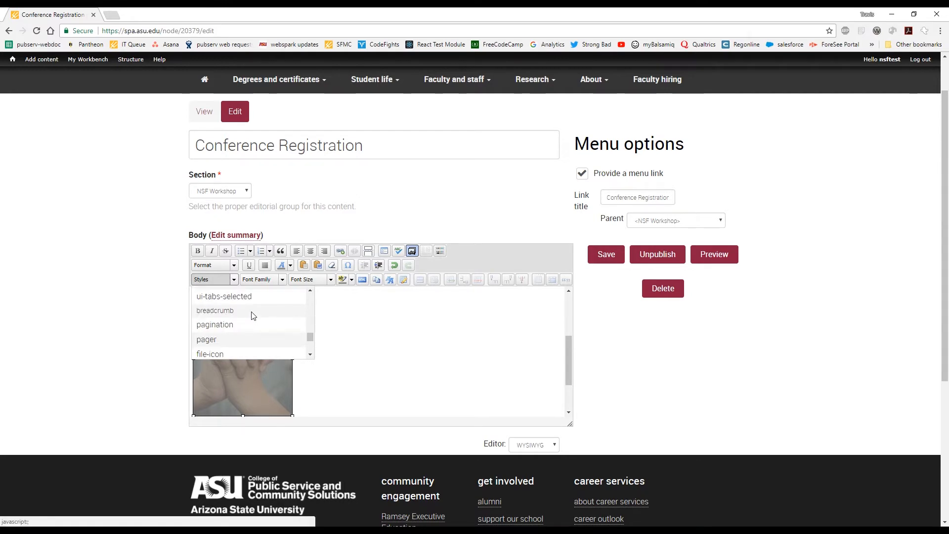
pyautogui.scroll(-2, 252, 316)
pyautogui.scroll(-2, 252, 316)
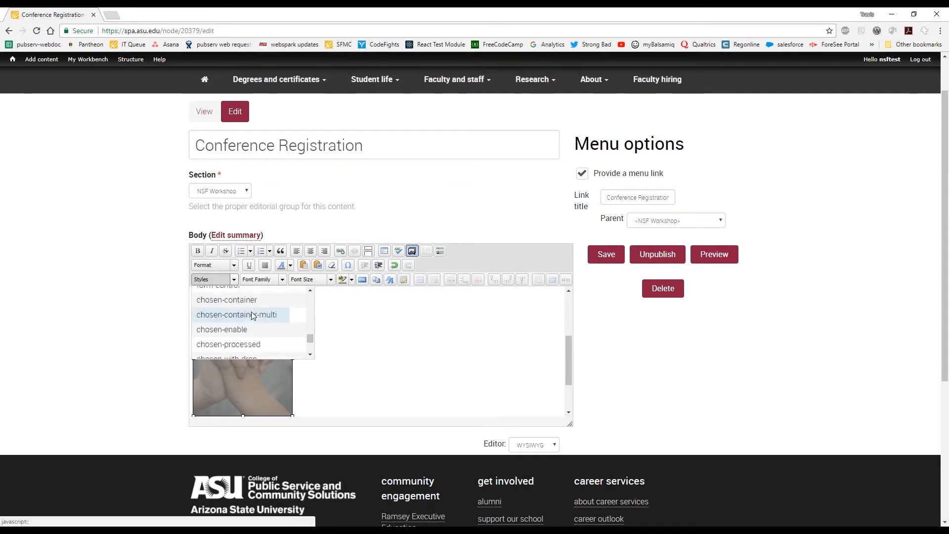
pyautogui.scroll(-2, 251, 316)
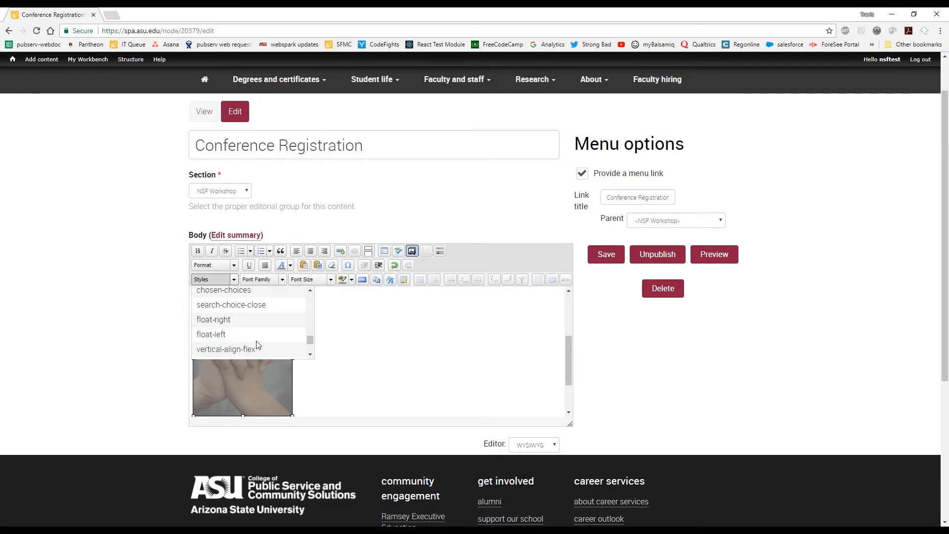
pyautogui.moveTo(312, 339); pyautogui.dragTo(312, 362)
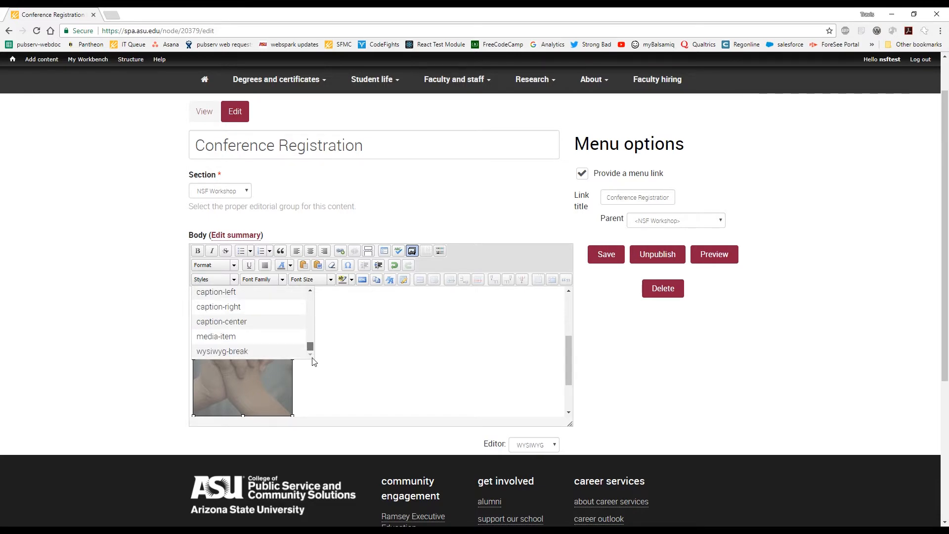
pyautogui.scroll(4, 247, 327)
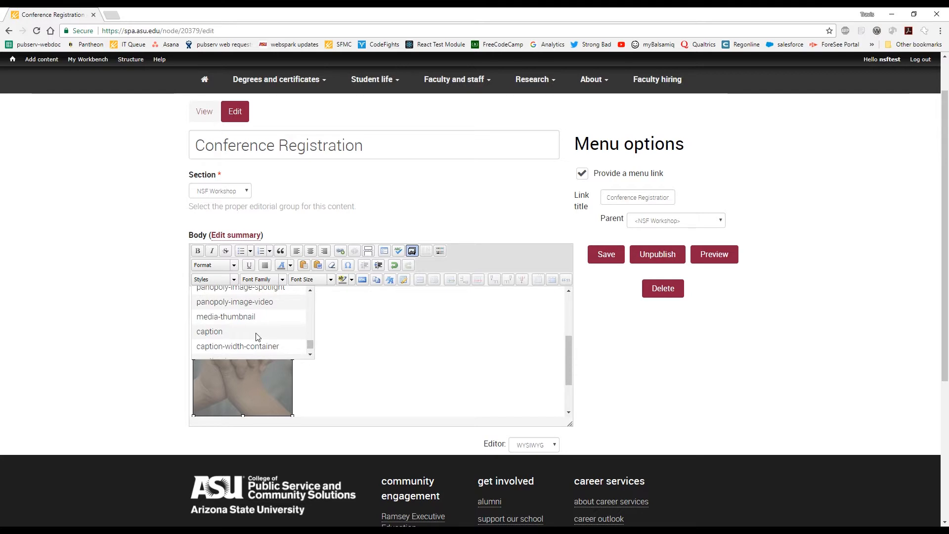
pyautogui.scroll(4, 226, 313)
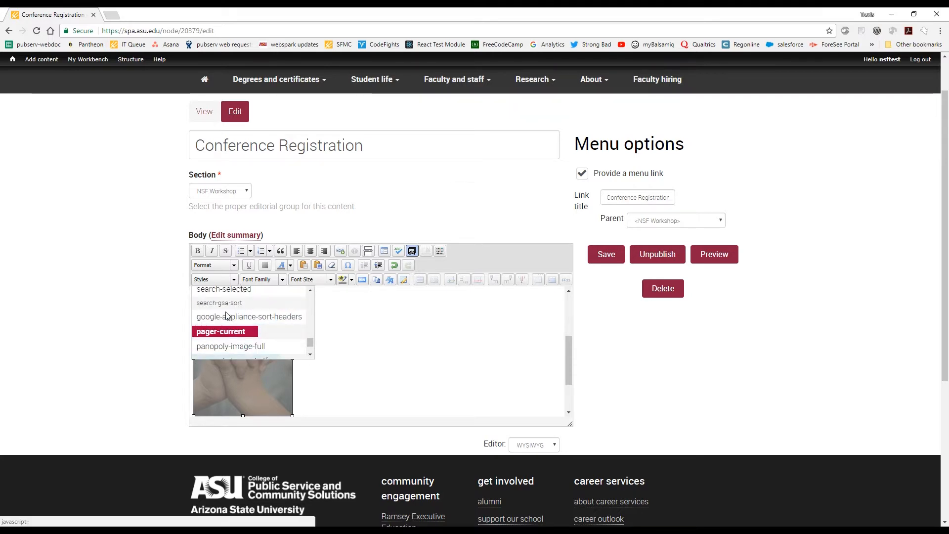
pyautogui.scroll(3, 227, 317)
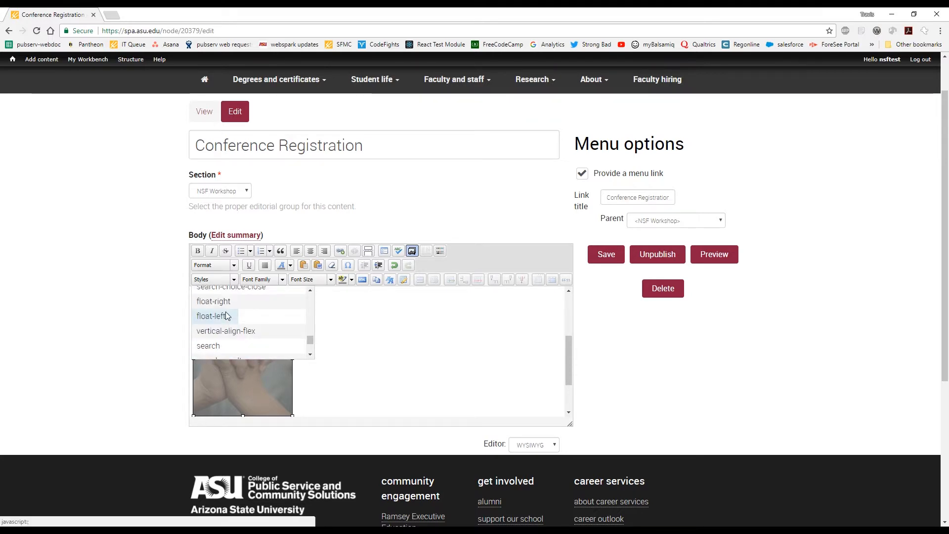
pyautogui.click(227, 316)
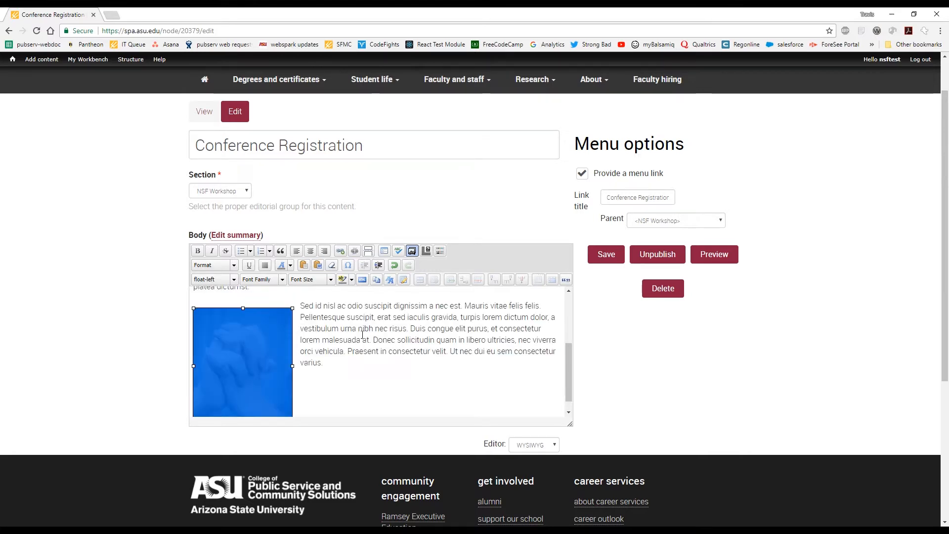
pyautogui.click(379, 330)
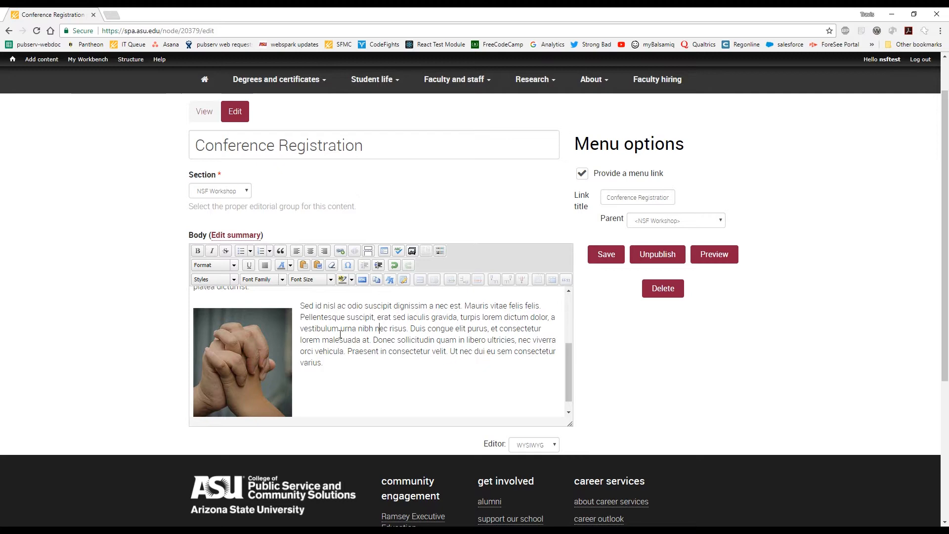
# Review the body layout around the floated image and save the Conference Registration page.
pyautogui.scroll(-1, 340, 335)
pyautogui.scroll(1, 343, 343)
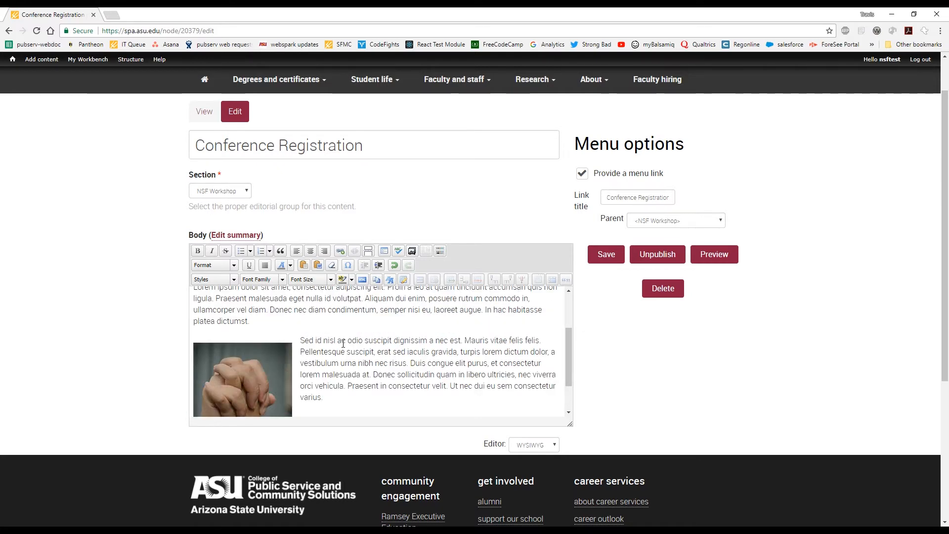
pyautogui.scroll(1, 343, 343)
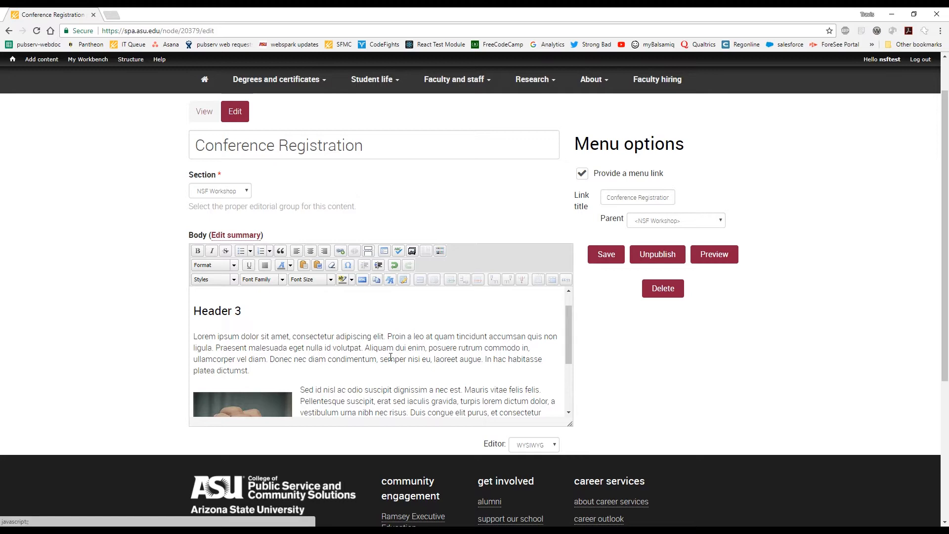
pyautogui.scroll(-2, 354, 371)
pyautogui.click(339, 369)
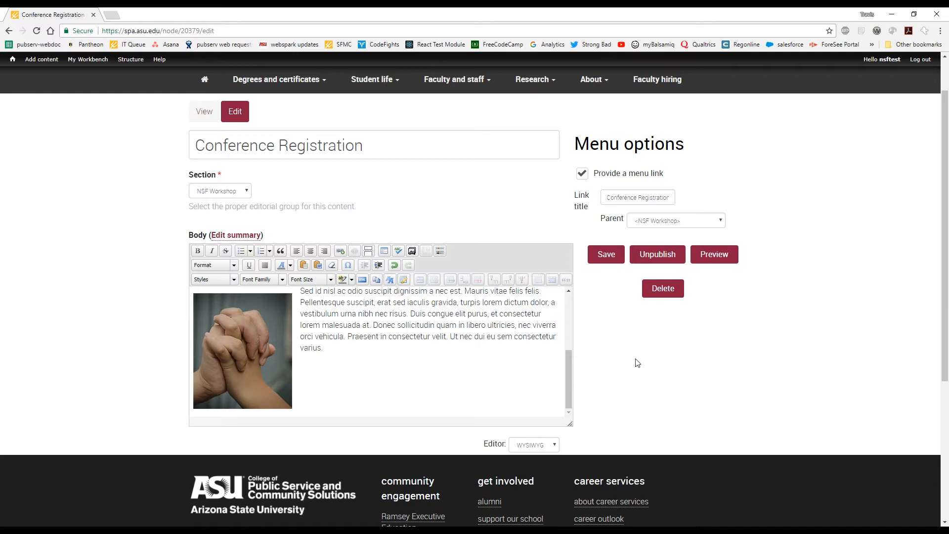
pyautogui.scroll(1, 637, 362)
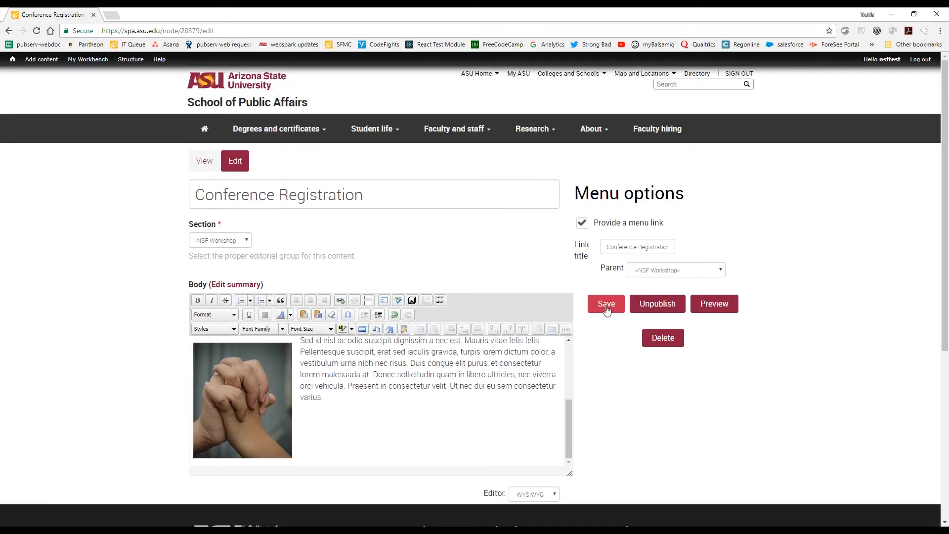
pyautogui.click(607, 310)
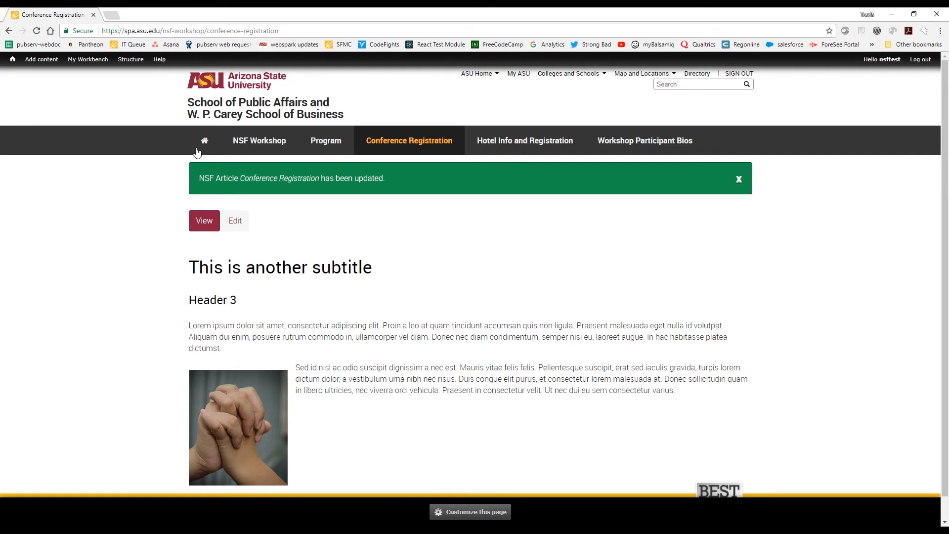
# Start a new NSF Article titled Subpage and assign it to the NSF Workshop section.
pyautogui.moveTo(37, 61)
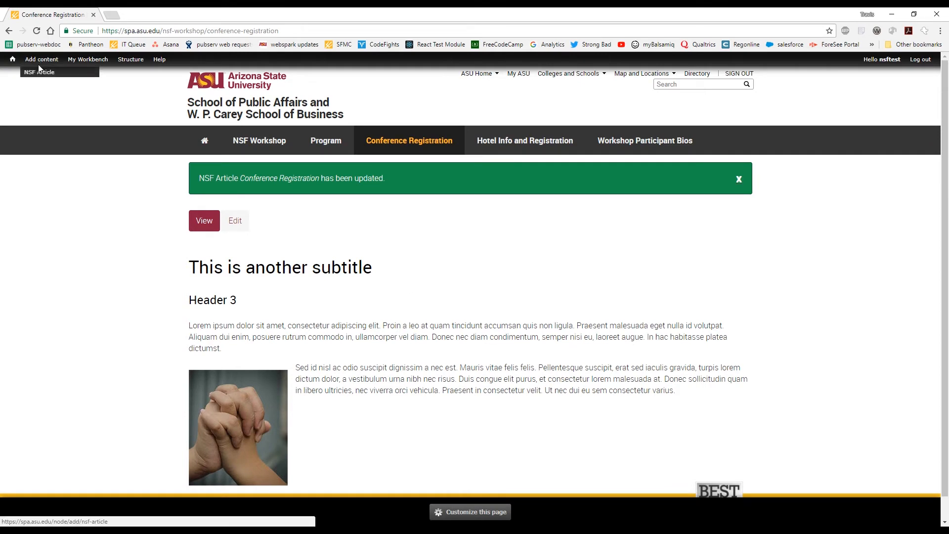
pyautogui.click(43, 78)
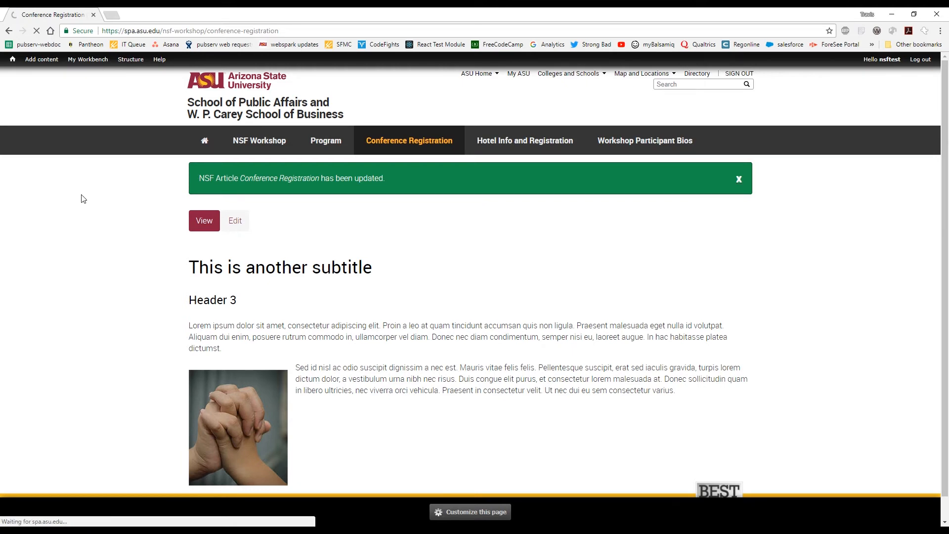
pyautogui.click(341, 159)
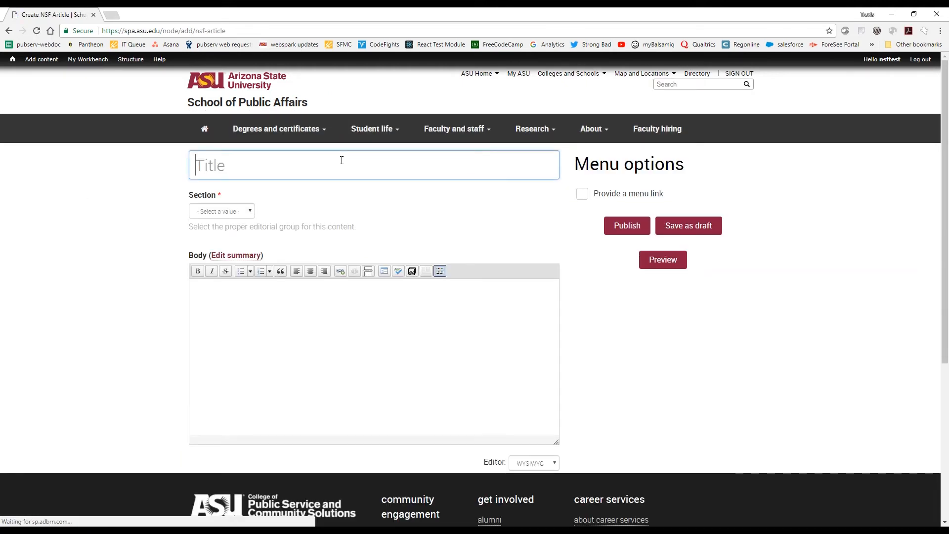
pyautogui.write('Subpage')
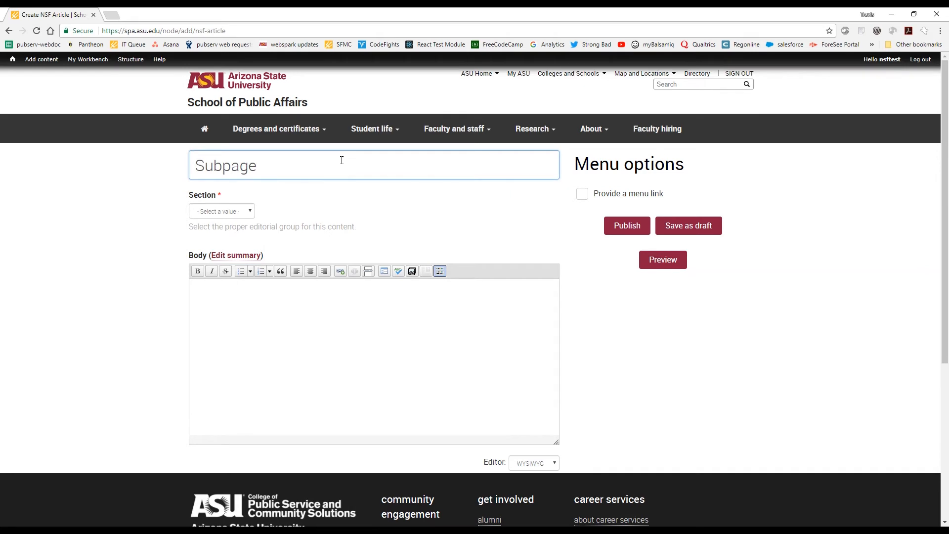
pyautogui.click(247, 212)
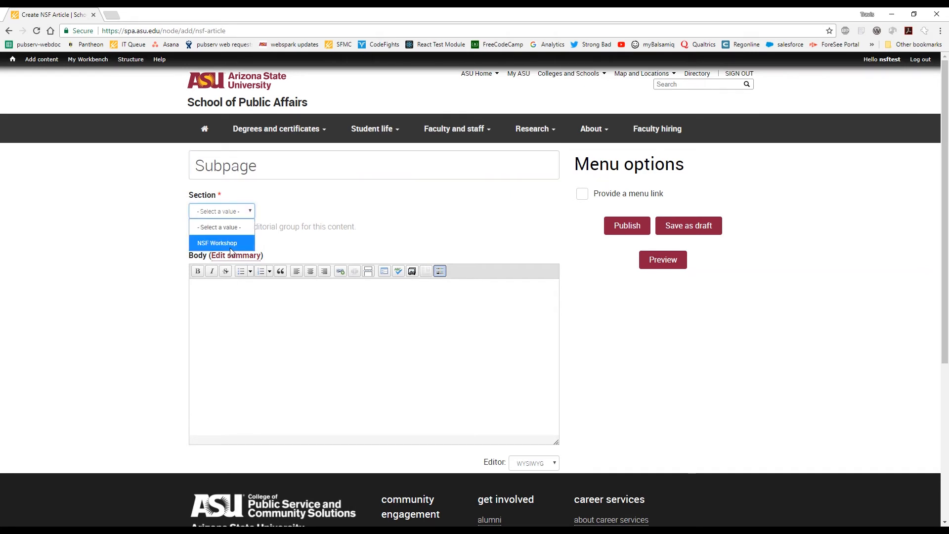
pyautogui.click(225, 247)
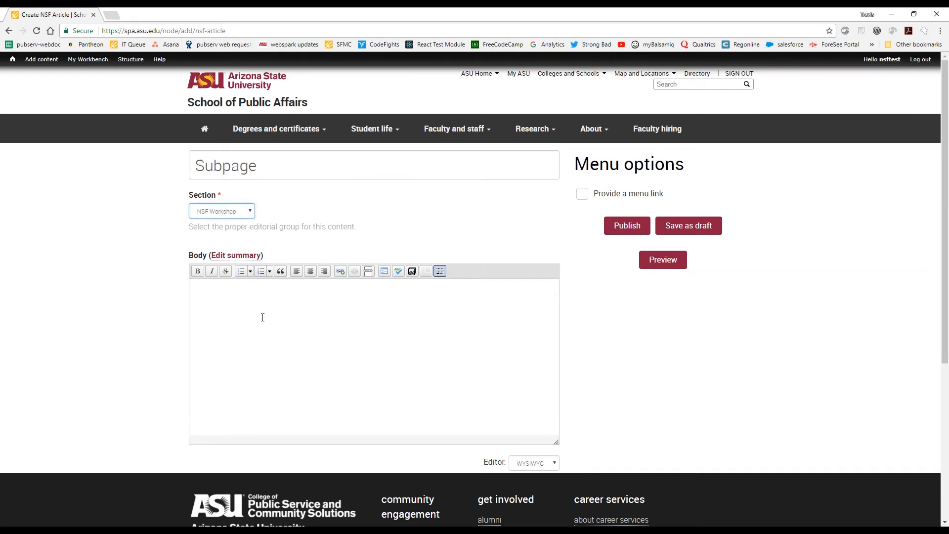
# Generate one Lorem Ipsum paragraph with surrounding tags set to None and paste it into the article body.
pyautogui.click(264, 328)
pyautogui.click(861, 32)
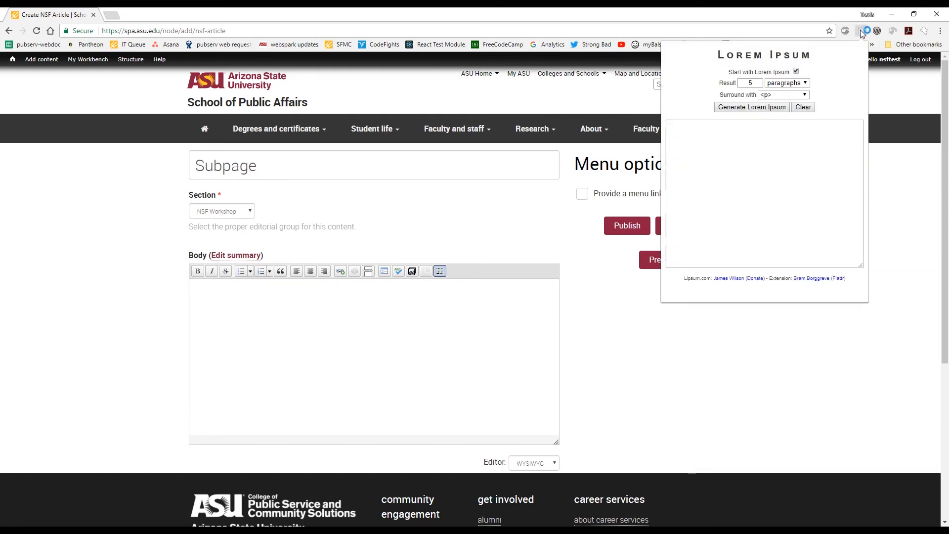
pyautogui.click(806, 94)
pyautogui.click(789, 109)
pyautogui.click(750, 82)
pyautogui.write('1')
pyautogui.click(769, 107)
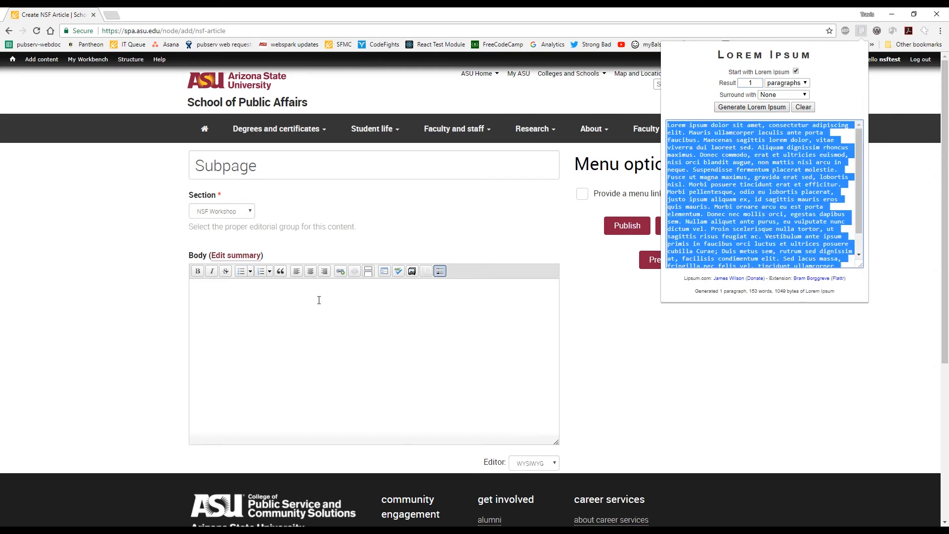
pyautogui.click(288, 314)
pyautogui.write('Lorem ipsum dolor sit amet, consectetur adipiscing elit. Mauris ullamcorper iaculis ante porta faucibus. Maecenas sagittis lorem dolor, vitae viverra dui laoreet sed. Aliquam dignissim rhoncus maximus. Donec commodo, erat et ultricies euismod, nisi orci blandit augue, non mattis nisl arcu in neque. Suspendisse fermentum placerat molestie. Fusce ut magna maximus, gravida erat sed, lobortis nisl. Morbi posuere tincidunt erat et efficitur. Morbi pellentesque, odio eu lobortis placerat, justo ipsum aliquam ex, id sagittis mauris eros quis mauris. Morbi ornare arcu eu est porta elementum. Donec nec mollis orci, egestas dapibus sem. Nullam aliquet ante purus, eu vulputate nunc dictum vel. Proin scelerisque nulla tortor, ut sagittis risus feugiat ac. Vestibulum ante ipsum primis in faucibus orci luctus et ultrices posuere cubilia Curae; Duis metus sem, rutrum sed dignissim at, facilisis condimentum elit. Sed lacus massa, fringilla nec felis vel, tincidunt ullamcorper tortor. Morbi magna dolor, malesuada vitae cursus et, hendrerit id tellus.')
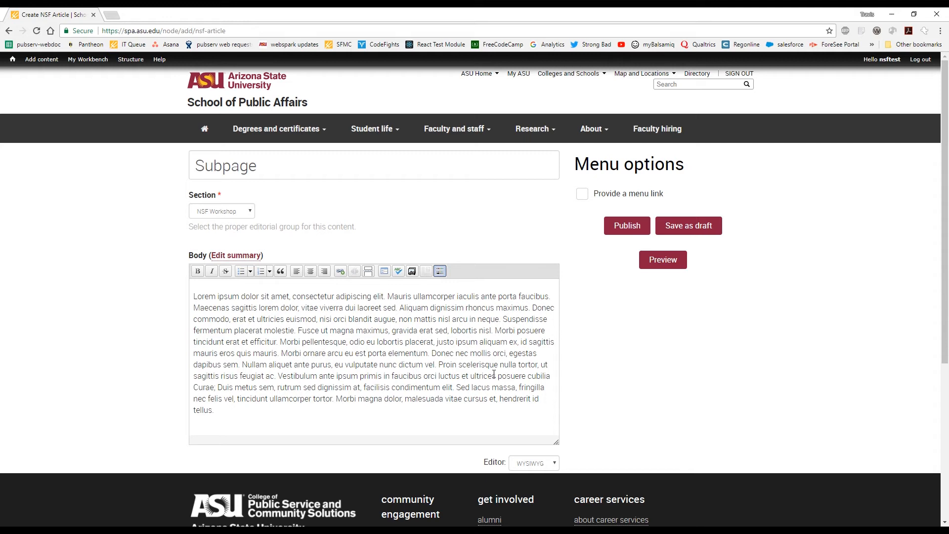
# Provide a menu link for the article with Hotel Info and Registration as its parent, and publish the page.
pyautogui.click(582, 195)
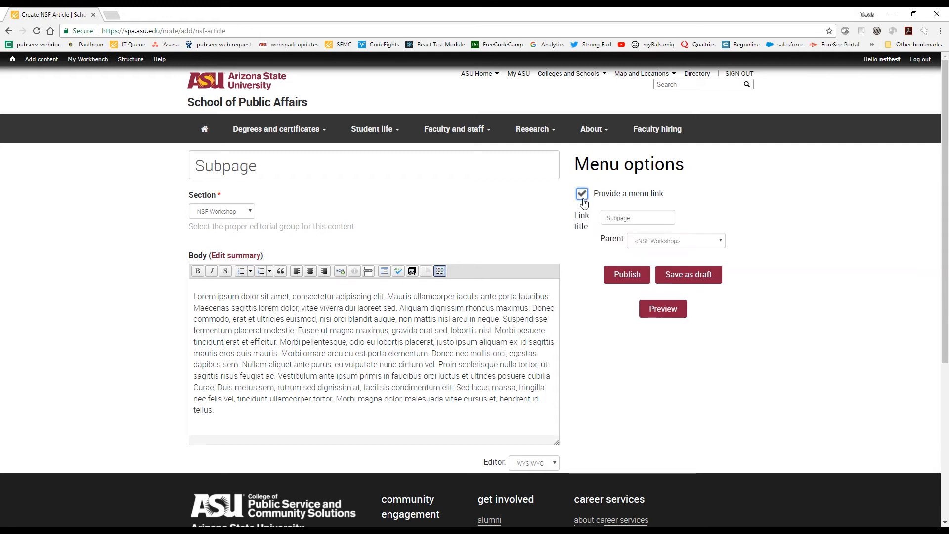
pyautogui.click(720, 242)
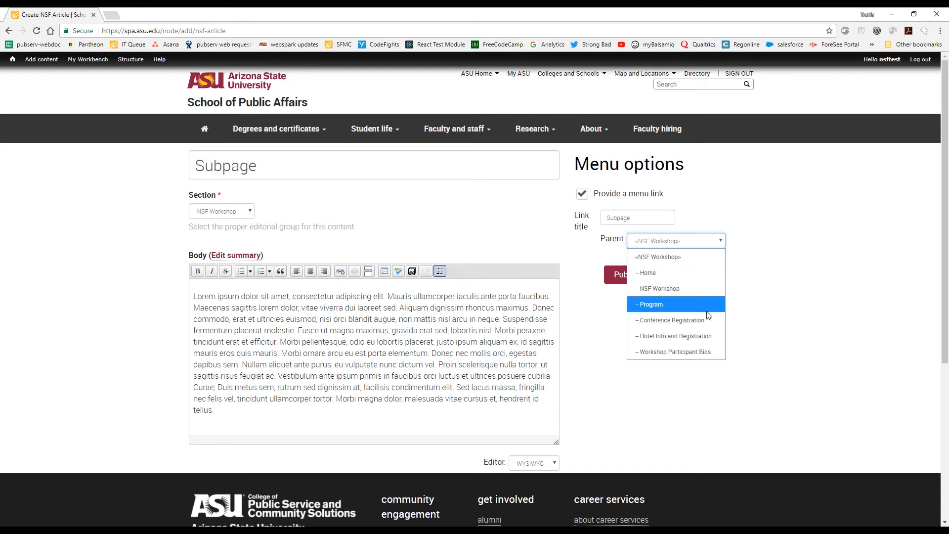
pyautogui.click(705, 336)
pyautogui.click(638, 324)
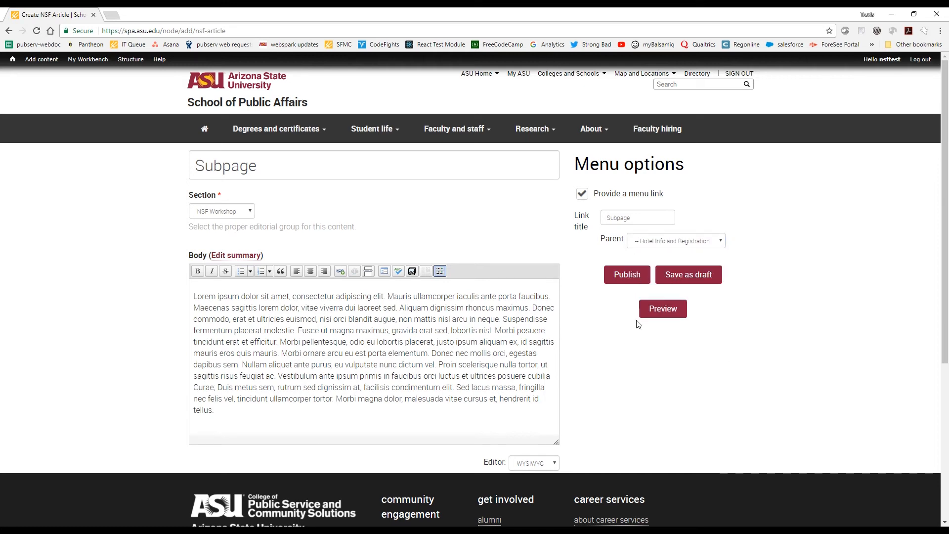
pyautogui.click(631, 277)
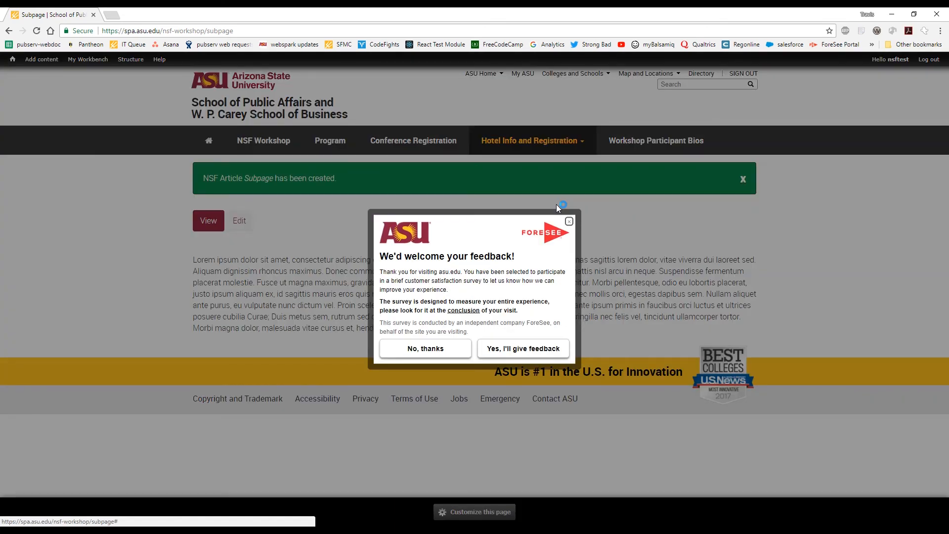
# Check the new article's placement beneath Hotel Info and Registration by opening its link from the site navigation.
pyautogui.click(556, 204)
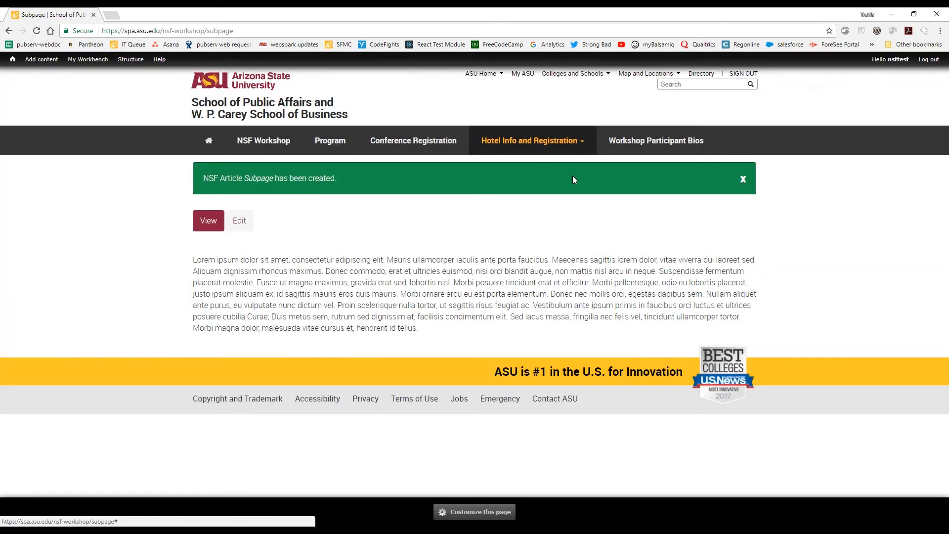
pyautogui.click(578, 145)
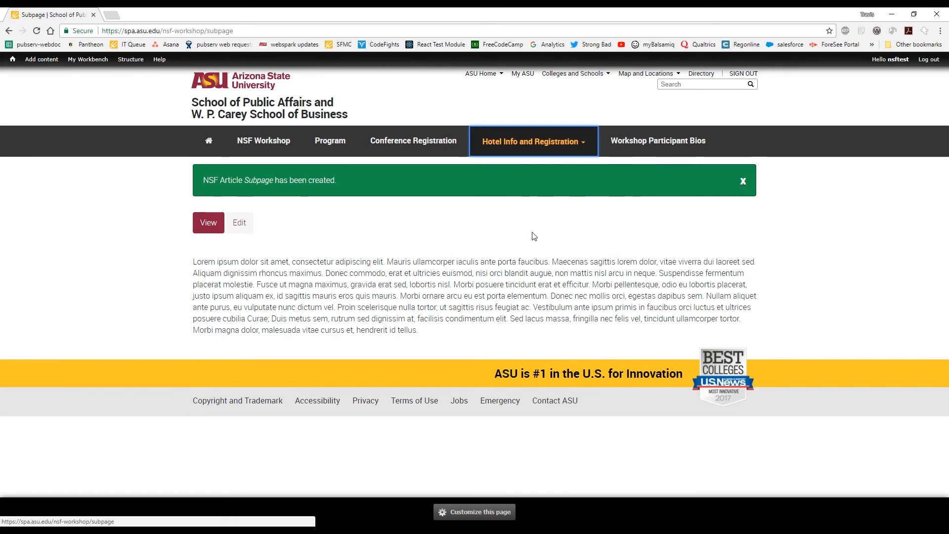
pyautogui.click(576, 148)
pyautogui.click(508, 176)
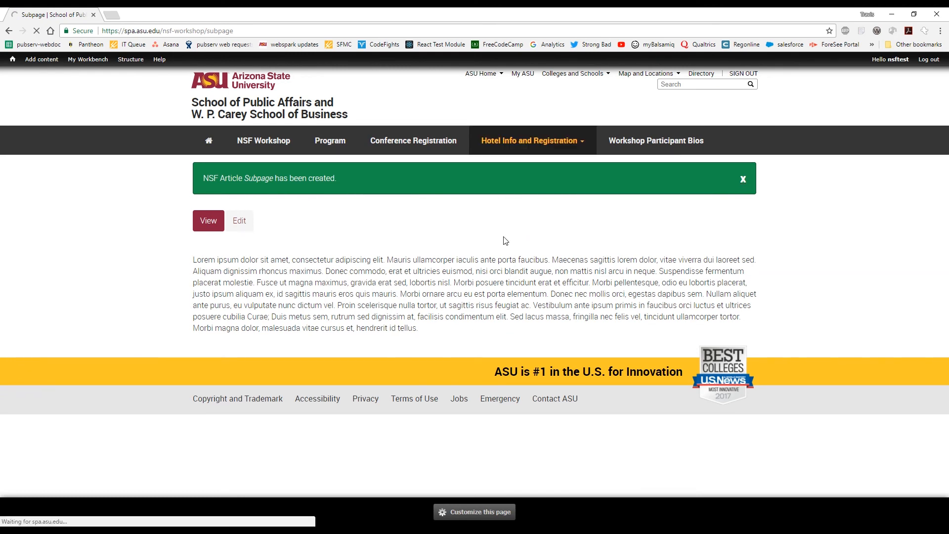